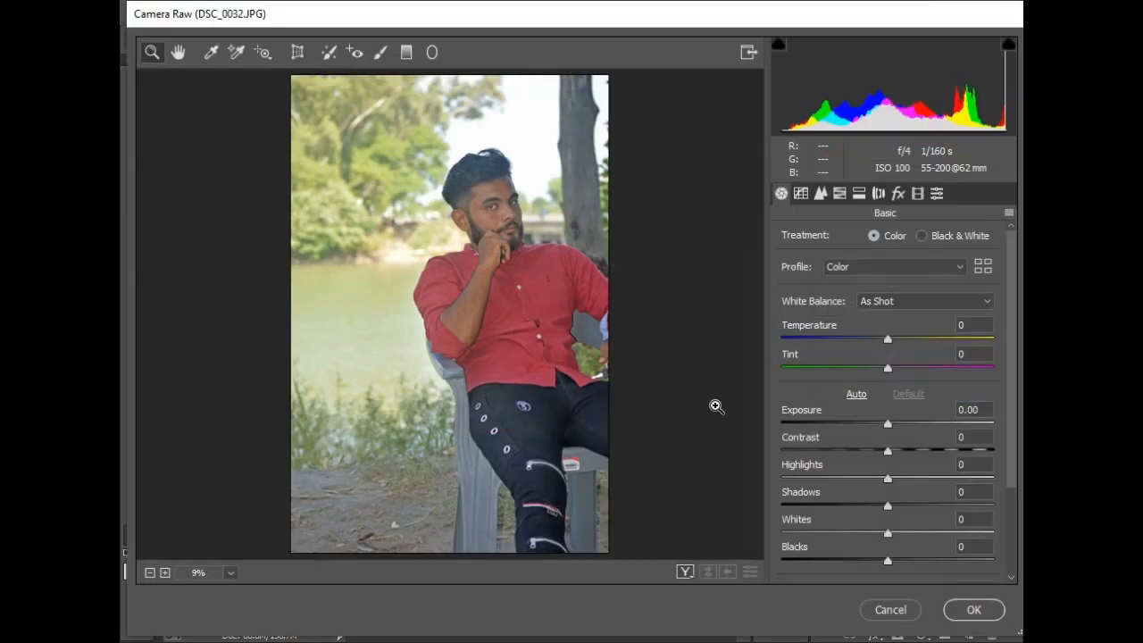
Set Exposure to +0.20, Contrast +8, Highlights -100, Shadows +33, Whites -26, Blacks -26 and Clarity +33 for the portrait.
{"action": "left_click_drag", "start_coordinate": [887, 424], "coordinate": [760, 483]}
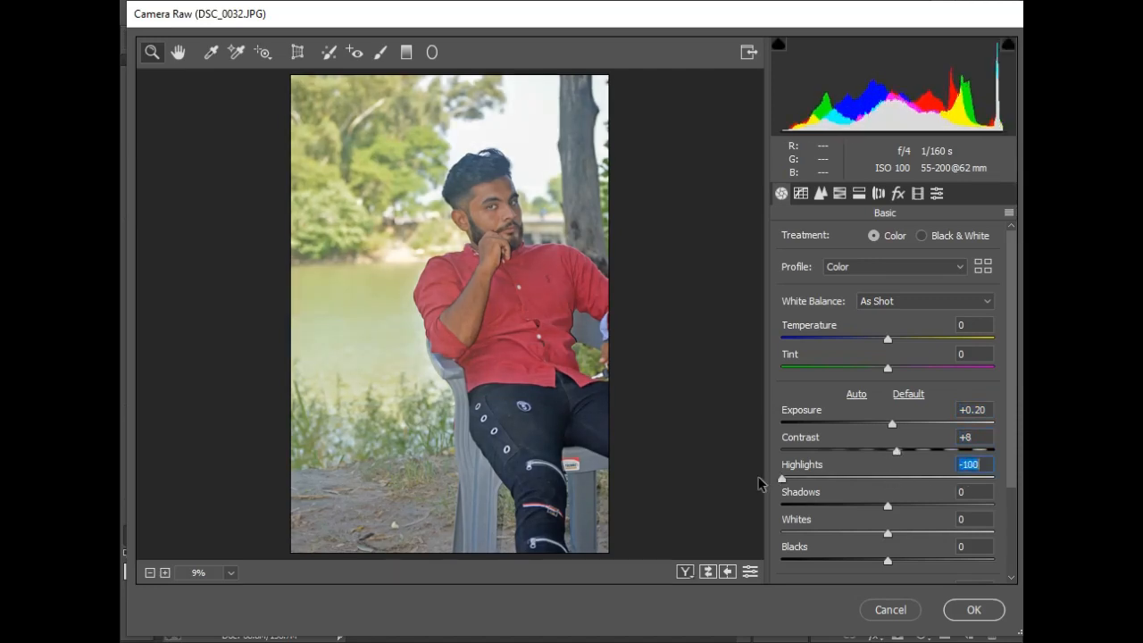
{"action": "left_click_drag", "start_coordinate": [891, 510], "coordinate": [863, 563]}
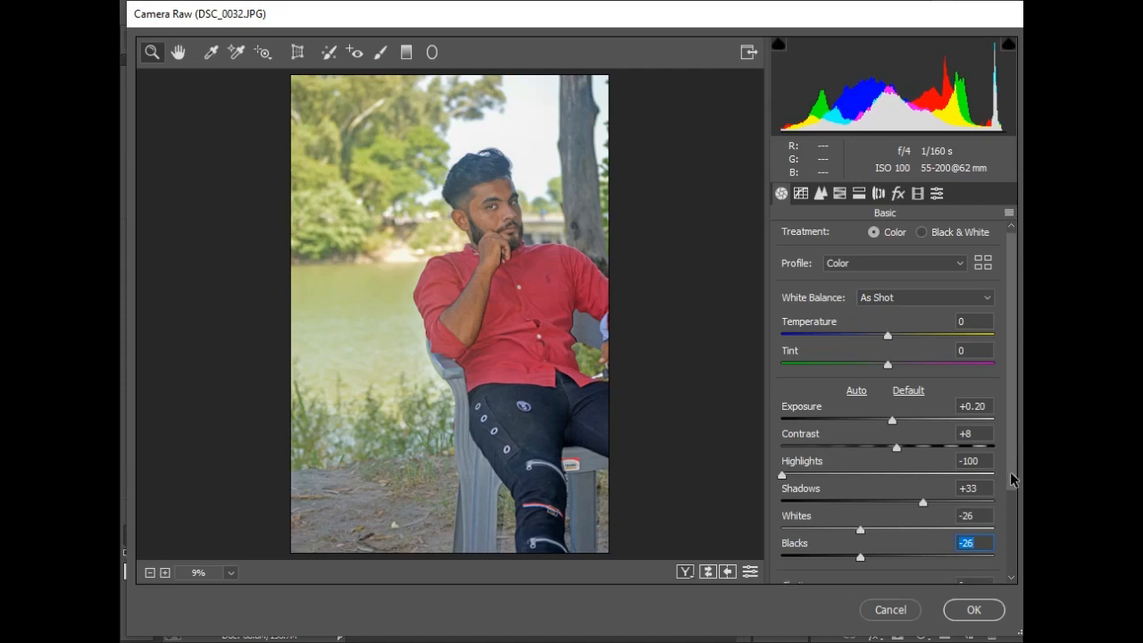
{"action": "scroll", "coordinate": [946, 528], "scroll_direction": "down", "scroll_amount": 3}
{"action": "left_click_drag", "start_coordinate": [927, 482], "coordinate": [932, 481]}
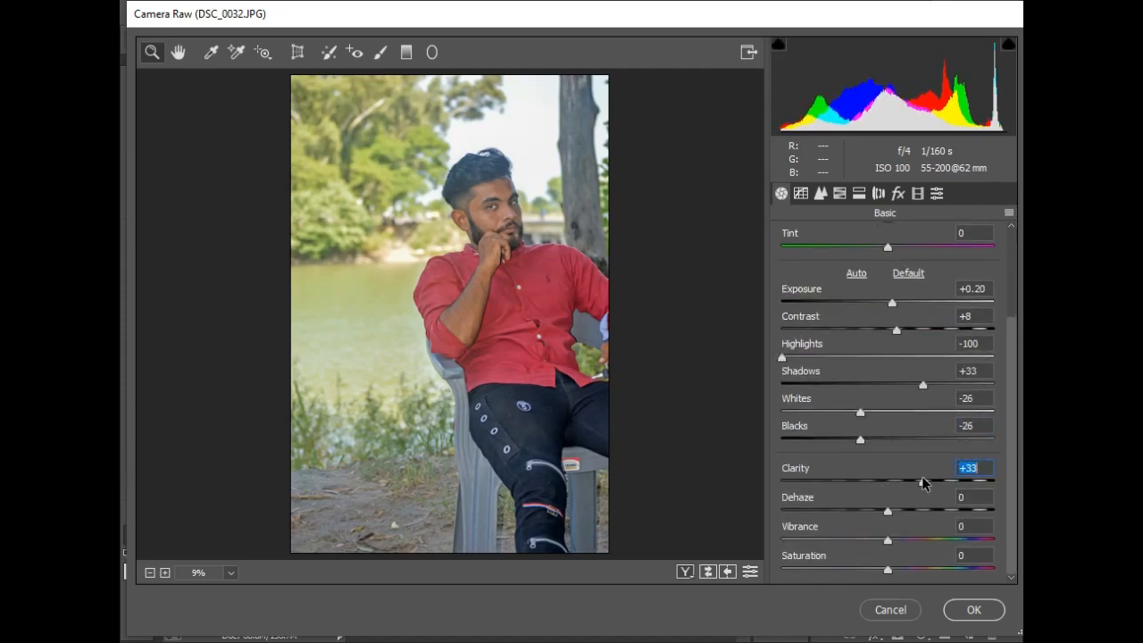
In the HSL adjustments, set Reds luminance to +7 and Oranges luminance to +36, Reds saturation to +48 and Reds hue to +23.
{"action": "left_click", "coordinate": [839, 193]}
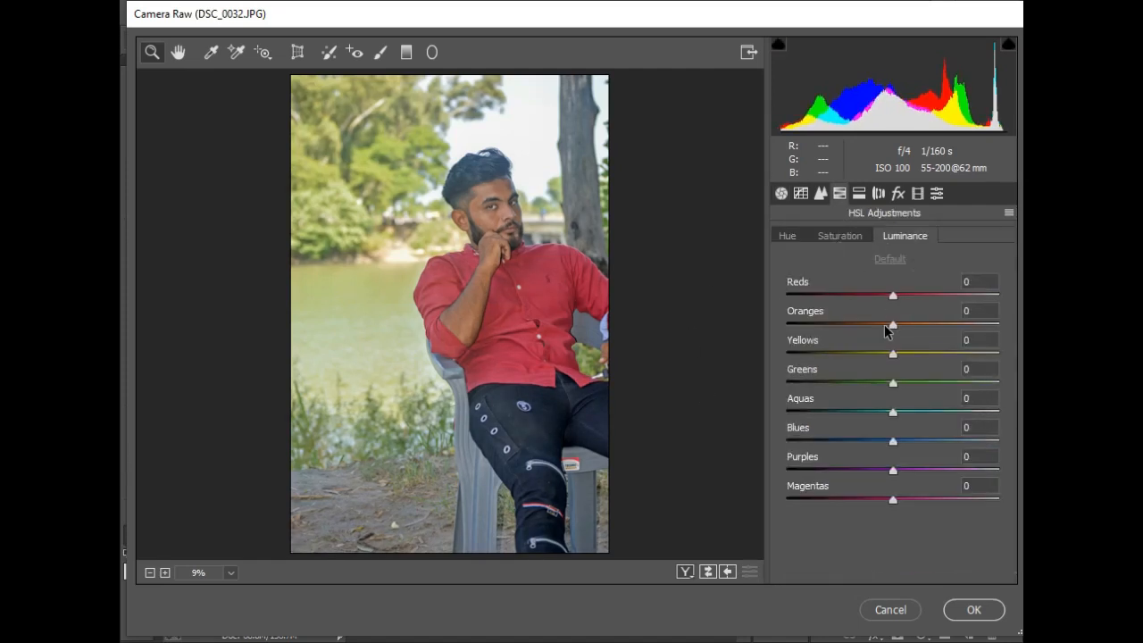
{"action": "mouse_move", "coordinate": [911, 332]}
{"action": "left_mouse_down"}
{"action": "mouse_move", "coordinate": [936, 330]}
{"action": "mouse_move", "coordinate": [925, 332]}
{"action": "left_mouse_up"}
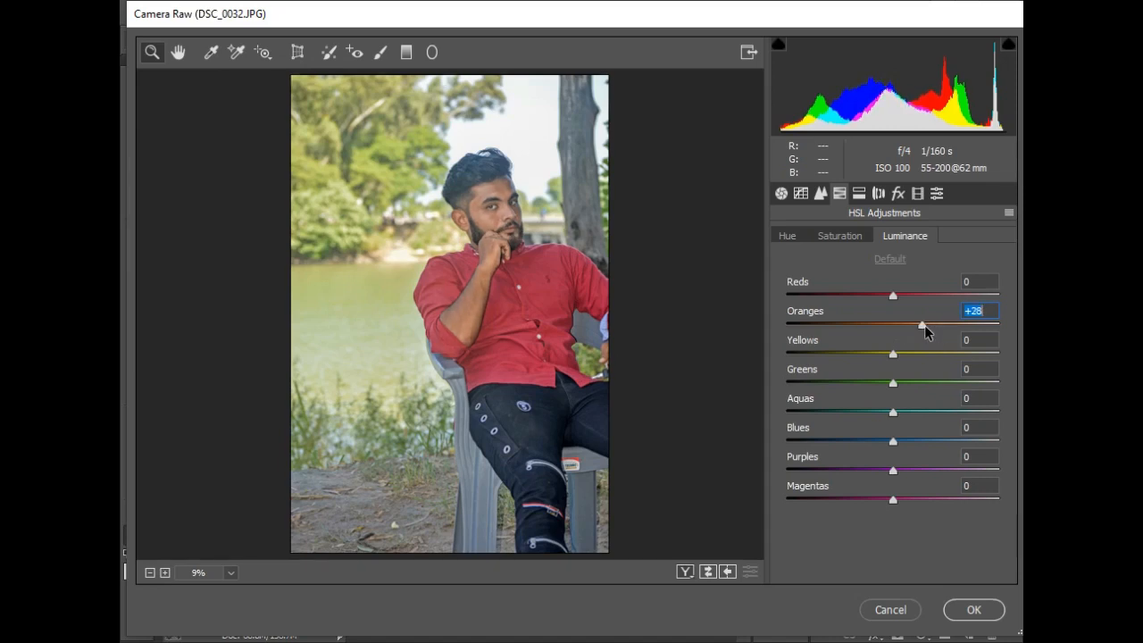
{"action": "left_click_drag", "start_coordinate": [894, 298], "coordinate": [917, 297]}
{"action": "left_click", "coordinate": [839, 237]}
{"action": "left_click", "coordinate": [786, 236]}
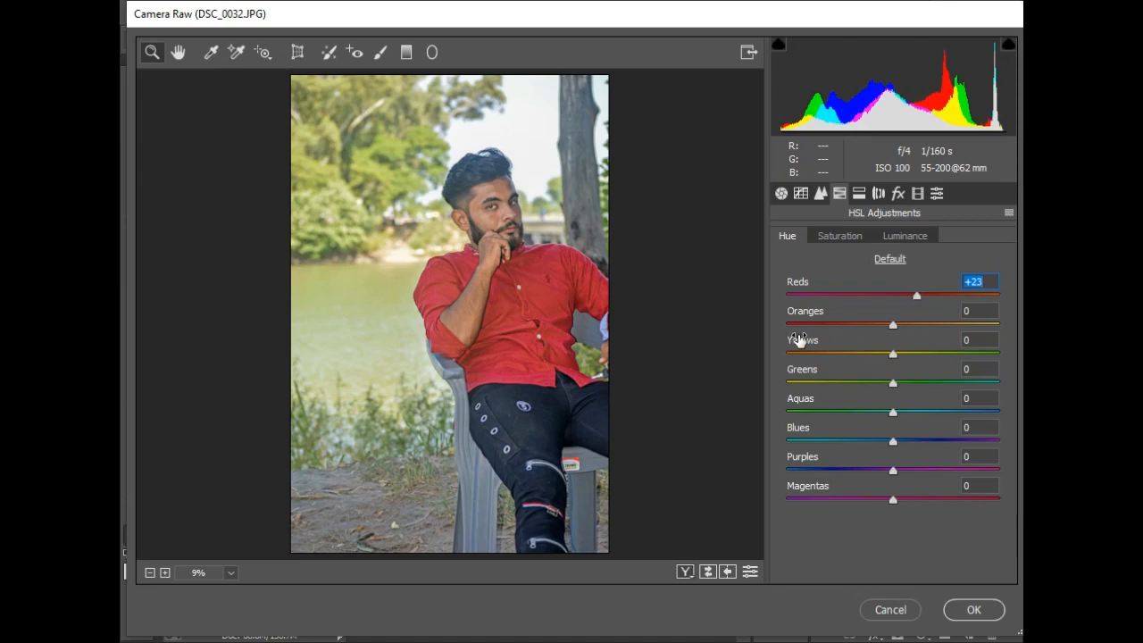
Try desaturating the background by setting the Greens, Aquas and Yellows saturation to -100.
{"action": "left_click", "coordinate": [824, 239]}
{"action": "left_click_drag", "start_coordinate": [893, 382], "coordinate": [773, 382]}
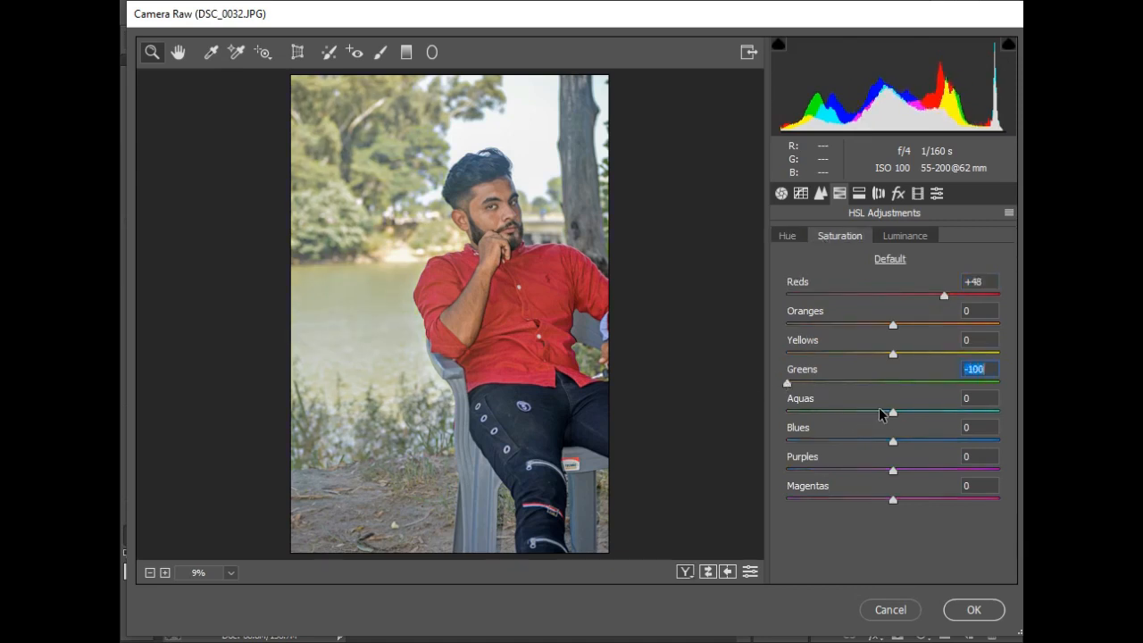
{"action": "left_click_drag", "start_coordinate": [891, 412], "coordinate": [750, 411]}
{"action": "left_click_drag", "start_coordinate": [893, 354], "coordinate": [754, 361]}
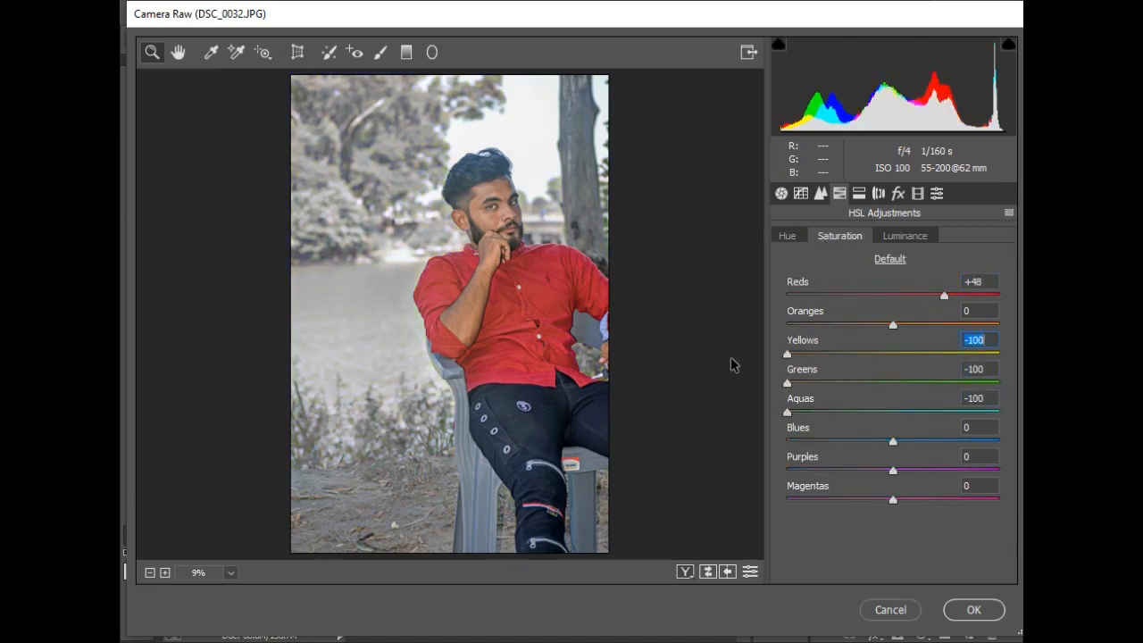
Clear the Greens luminance and reset the Yellows, Greens and Aquas saturation to 0.
{"action": "left_click", "coordinate": [903, 238]}
{"action": "left_click_drag", "start_coordinate": [892, 354], "coordinate": [890, 401]}
{"action": "key", "text": "BackSpace"}
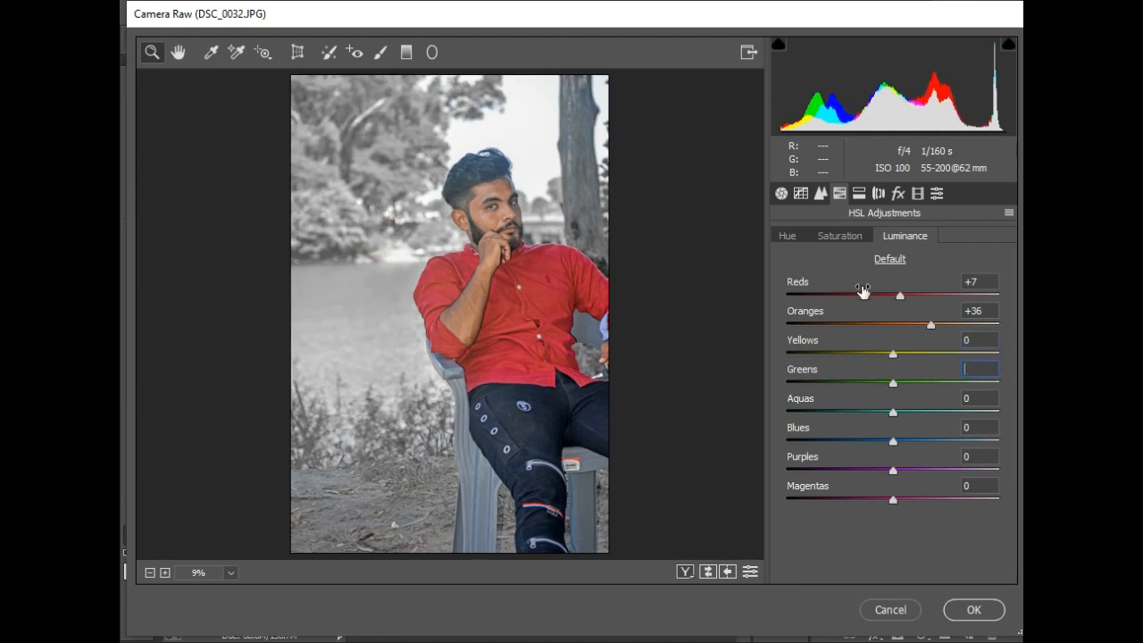
{"action": "left_click", "coordinate": [836, 235]}
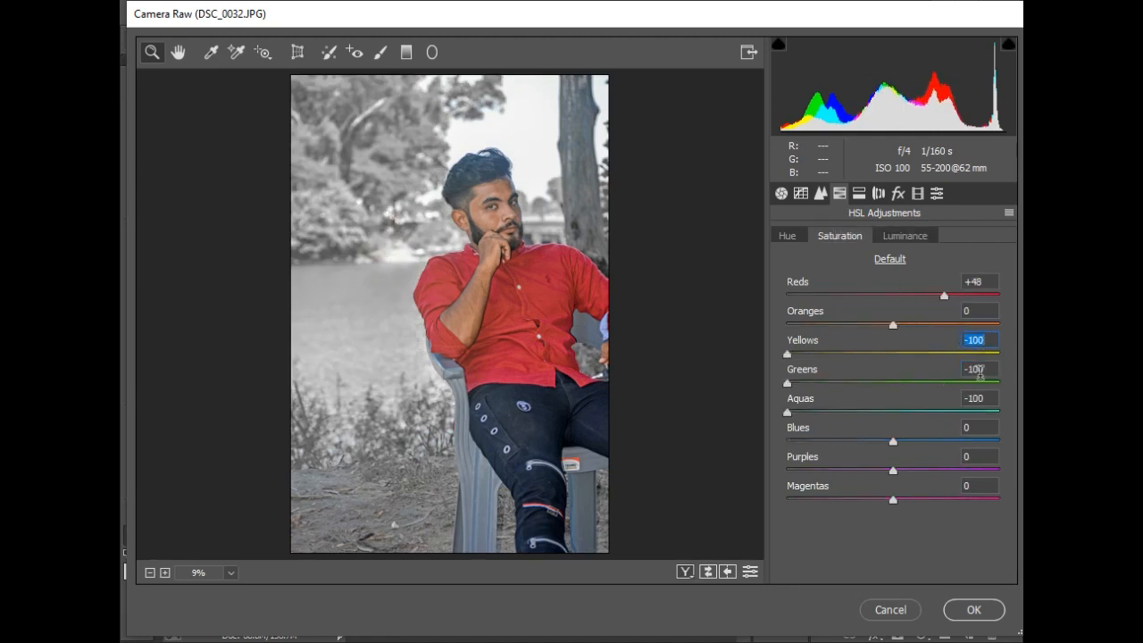
{"action": "key", "text": "BackSpace"}
{"action": "key", "text": "Tab"}
{"action": "key", "text": "Tab"}
{"action": "key", "text": "BackSpace"}
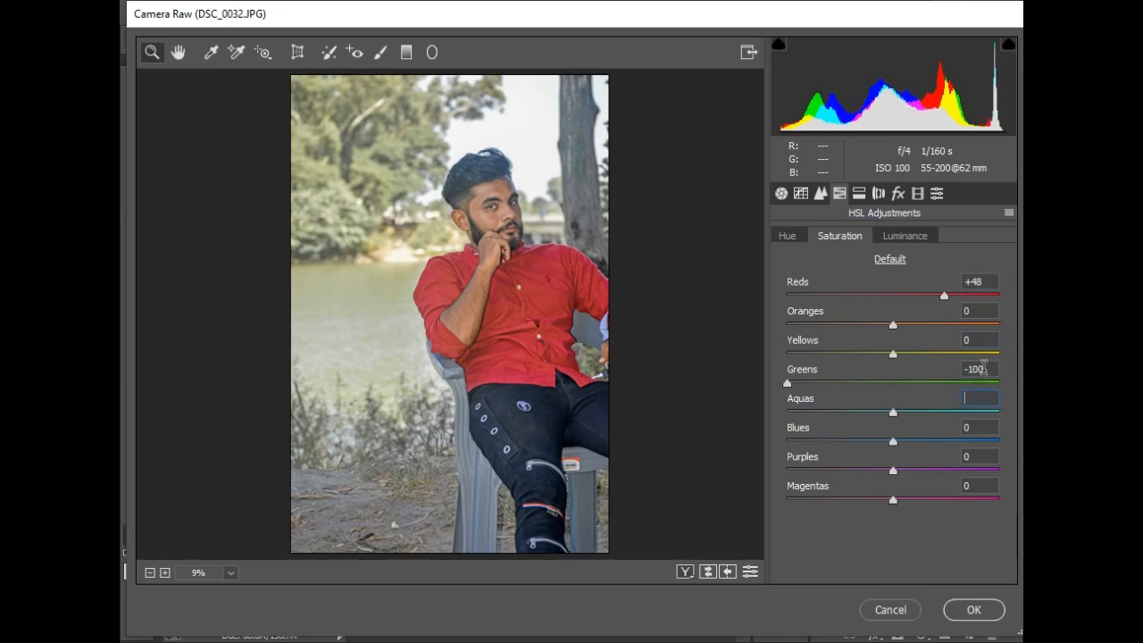
Apply the Camera Raw adjustments and flatten the image into a single Background layer.
{"action": "left_click", "coordinate": [789, 237]}
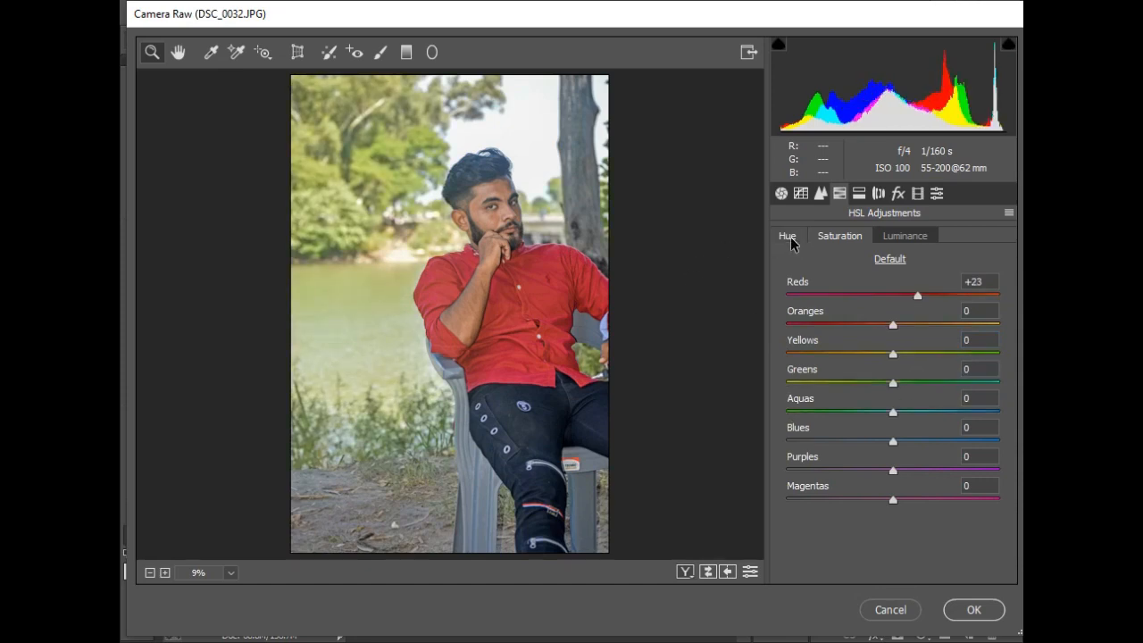
{"action": "left_click", "coordinate": [959, 616]}
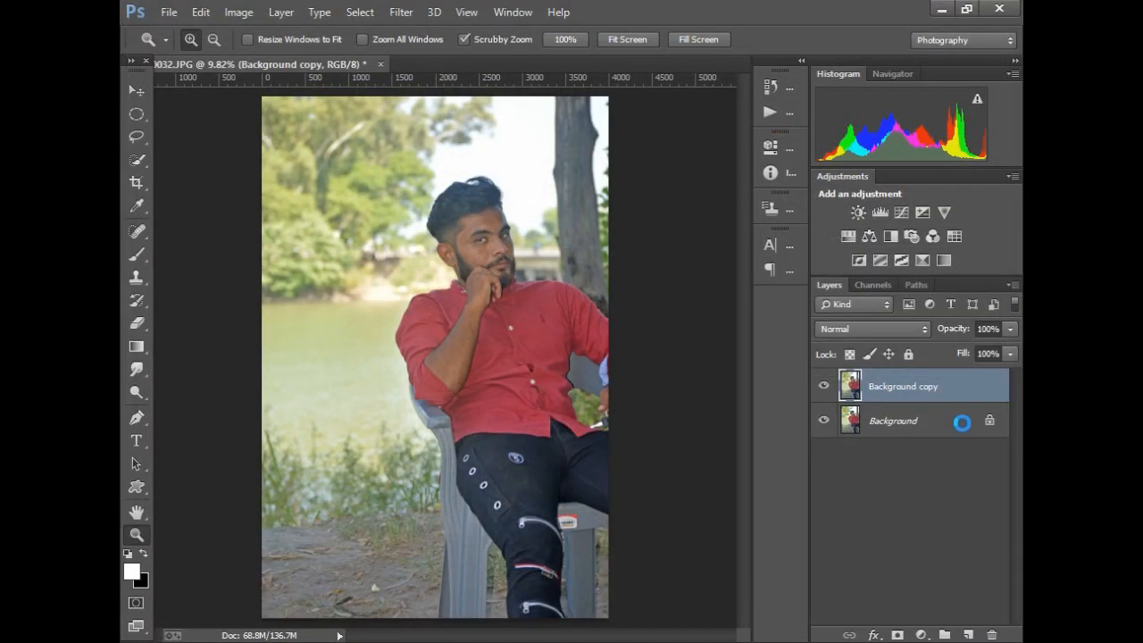
{"action": "right_click", "coordinate": [928, 385]}
{"action": "left_click", "coordinate": [900, 548]}
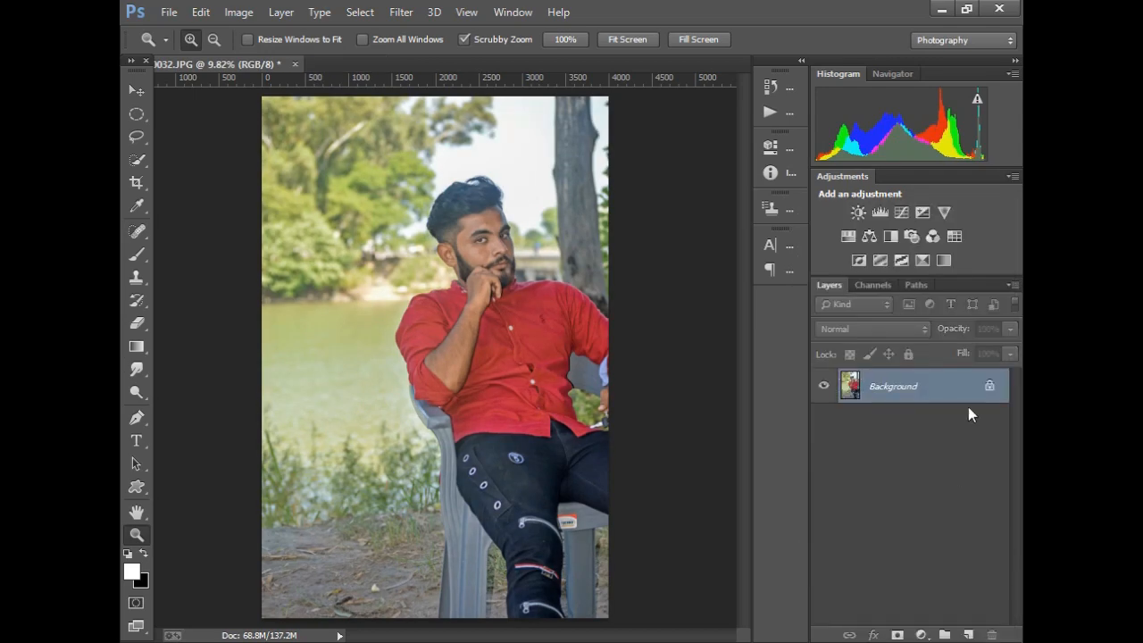
Duplicate the Background layer and remove the forehead blemishes with a 30 px Content-Aware Spot Healing Brush.
{"action": "left_click_drag", "start_coordinate": [968, 393], "coordinate": [967, 635]}
{"action": "left_click_drag", "start_coordinate": [488, 270], "coordinate": [525, 380]}
{"action": "left_click", "coordinate": [525, 379]}
{"action": "left_click", "coordinate": [136, 230]}
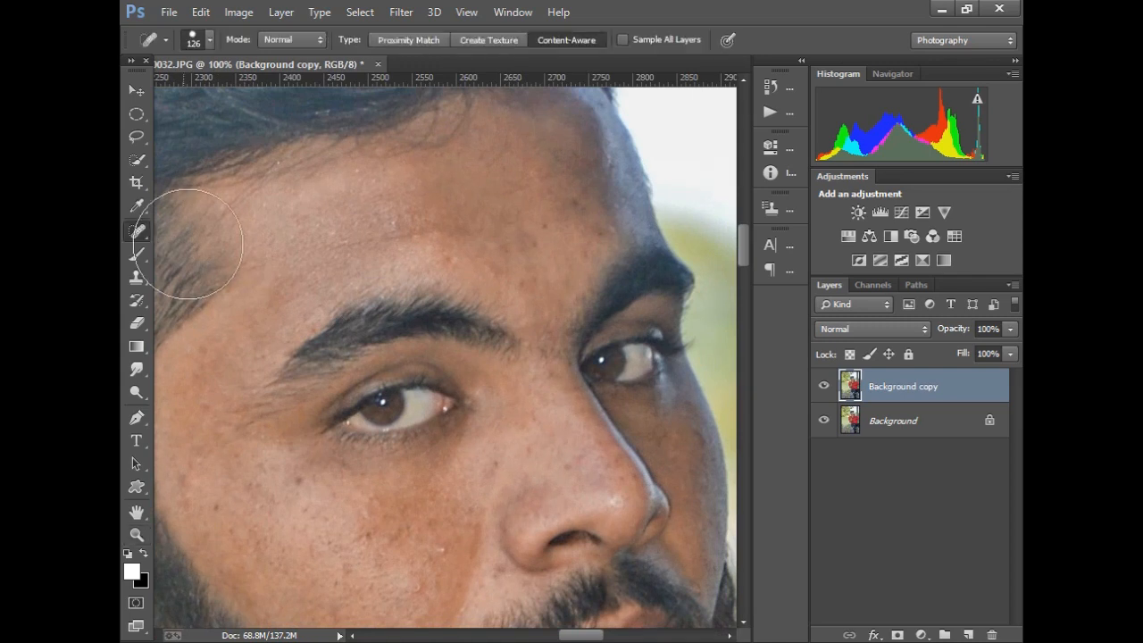
{"action": "key", "text": "bracketleft"}
{"action": "key", "text": "bracketleft"}
{"action": "key", "text": "bracketleft"}
{"action": "key", "text": "bracketleft"}
{"action": "key", "text": "bracketleft"}
{"action": "key", "text": "bracketleft"}
{"action": "key", "text": "bracketleft"}
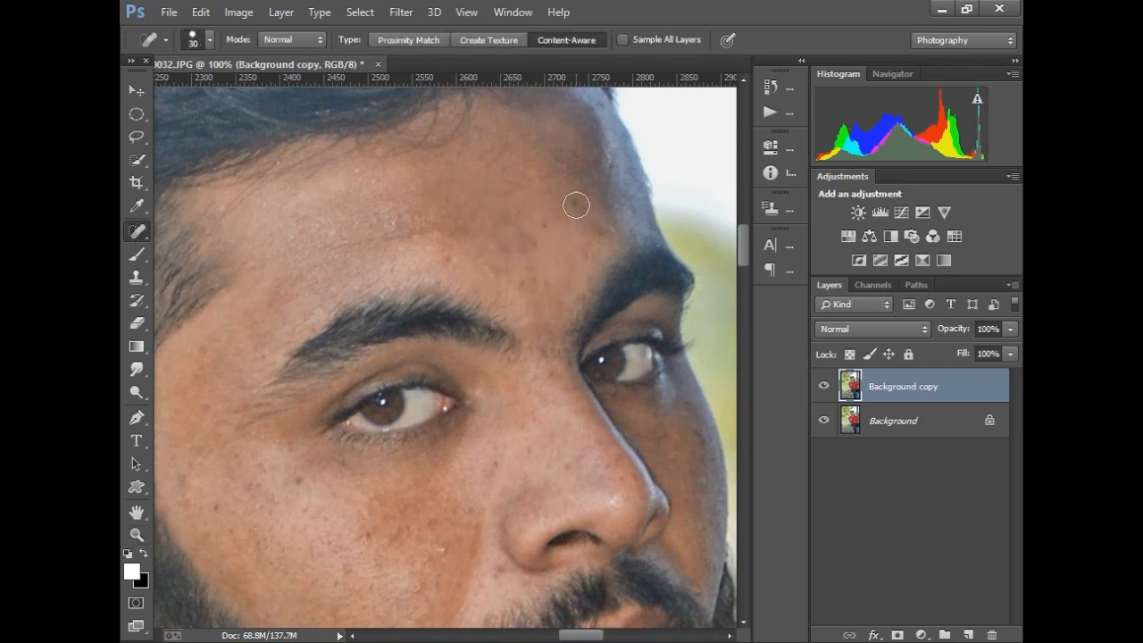
{"action": "mouse_move", "coordinate": [576, 205]}
{"action": "left_mouse_down"}
{"action": "mouse_move", "coordinate": [596, 239]}
{"action": "mouse_move", "coordinate": [516, 295]}
{"action": "left_mouse_up"}
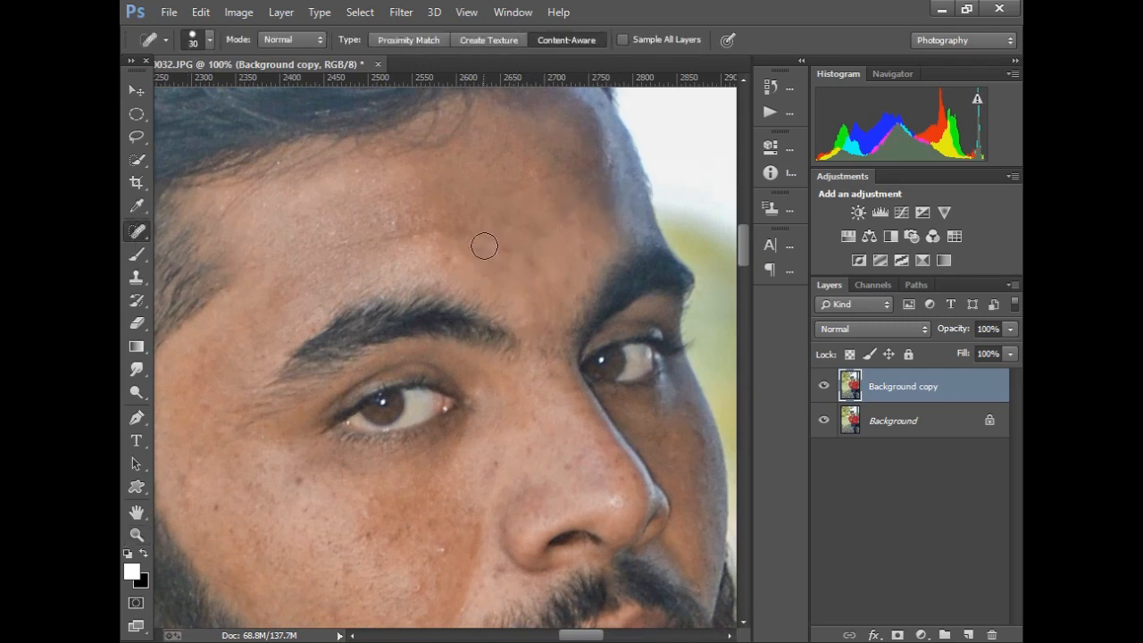
{"action": "left_click_drag", "start_coordinate": [484, 243], "coordinate": [492, 281]}
{"action": "left_click_drag", "start_coordinate": [512, 249], "coordinate": [526, 263]}
Heal the dark spots below the eye and on the upper cheek toward the ear.
{"action": "left_click_drag", "start_coordinate": [456, 299], "coordinate": [517, 201]}
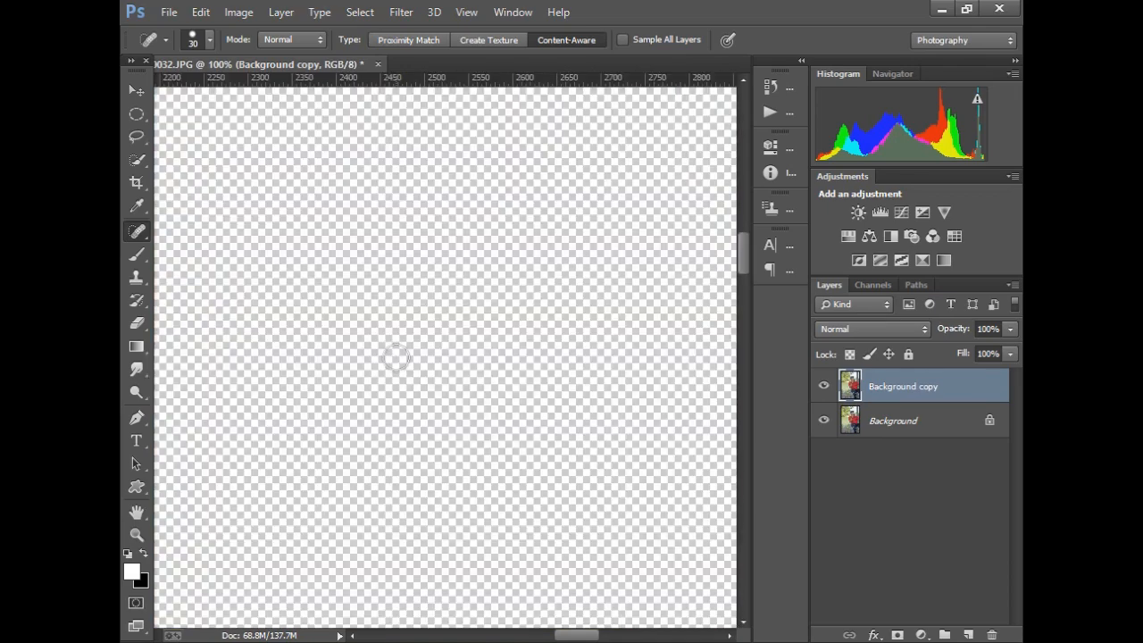
{"action": "left_click", "coordinate": [395, 358]}
{"action": "left_click_drag", "start_coordinate": [385, 392], "coordinate": [408, 331]}
{"action": "left_click", "coordinate": [383, 329]}
{"action": "left_click", "coordinate": [419, 320]}
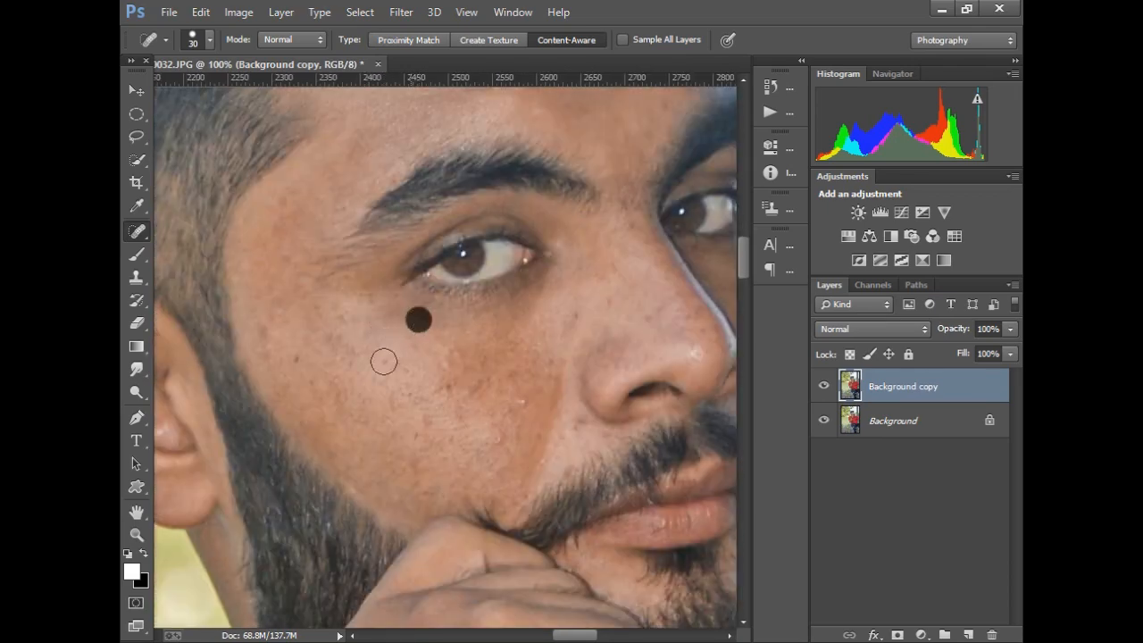
{"action": "left_click", "coordinate": [297, 357]}
{"action": "left_click", "coordinate": [272, 334]}
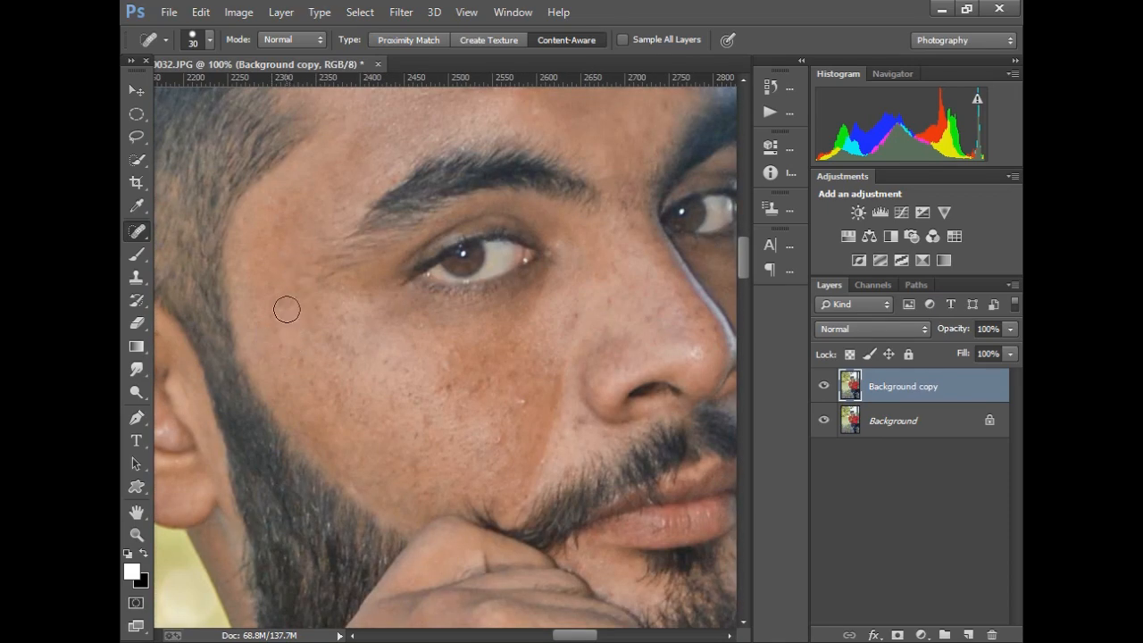
{"action": "left_click", "coordinate": [287, 309]}
Heal the blemishes on the middle of the cheek, the nose and above the moustache, reducing the healing brush to 20 px.
{"action": "left_click_drag", "start_coordinate": [377, 387], "coordinate": [330, 279]}
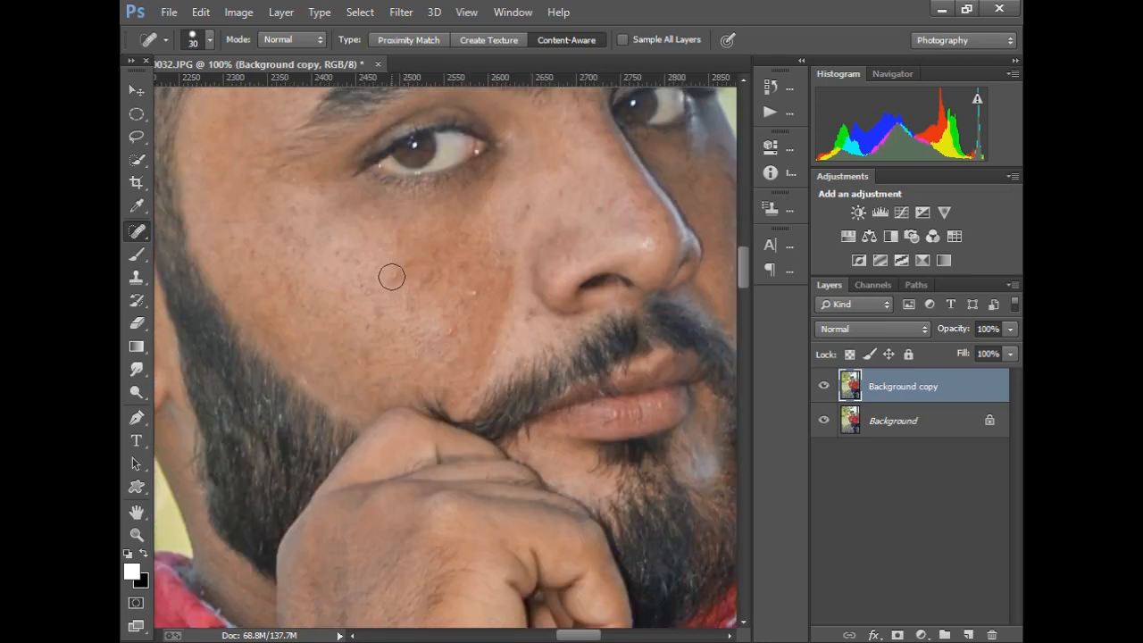
{"action": "left_click", "coordinate": [392, 278]}
{"action": "mouse_move", "coordinate": [432, 278]}
{"action": "left_mouse_down"}
{"action": "mouse_move", "coordinate": [416, 303]}
{"action": "mouse_move", "coordinate": [449, 326]}
{"action": "left_mouse_up"}
{"action": "left_click", "coordinate": [406, 312]}
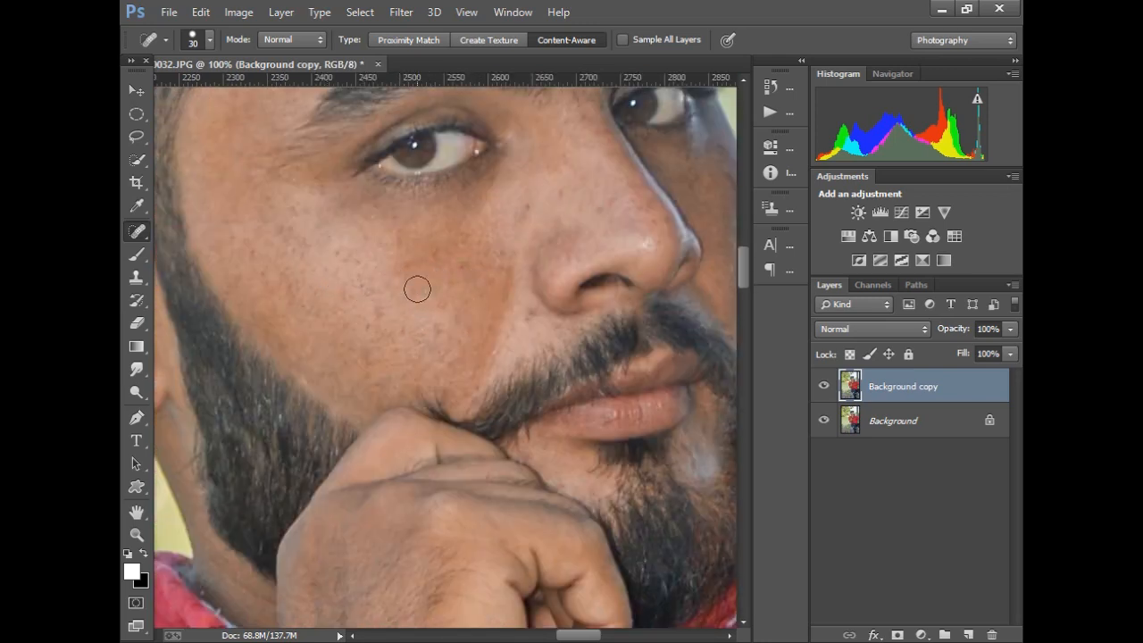
{"action": "left_click", "coordinate": [416, 269]}
{"action": "left_click", "coordinate": [409, 244]}
{"action": "left_click", "coordinate": [384, 297]}
{"action": "left_click_drag", "start_coordinate": [437, 323], "coordinate": [431, 355]}
{"action": "left_click", "coordinate": [431, 292]}
{"action": "left_click", "coordinate": [466, 267]}
{"action": "left_click", "coordinate": [521, 212]}
{"action": "left_click", "coordinate": [601, 210]}
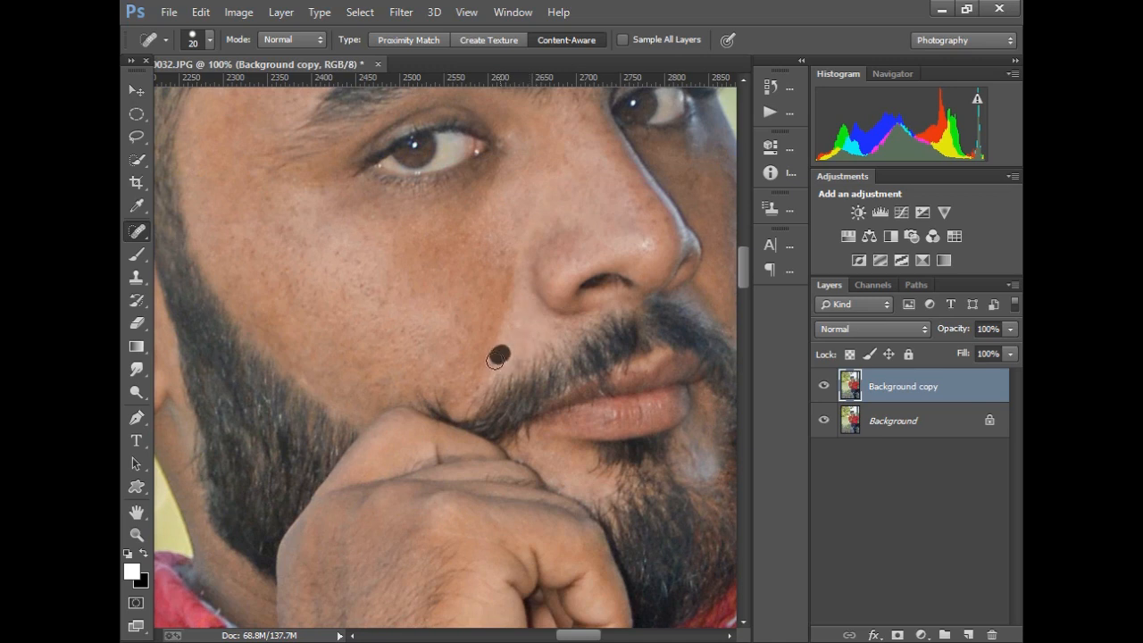
Heal the spots on the shaded far cheek and along the side and bridge of the nose.
{"action": "left_click_drag", "start_coordinate": [555, 306], "coordinate": [411, 391]}
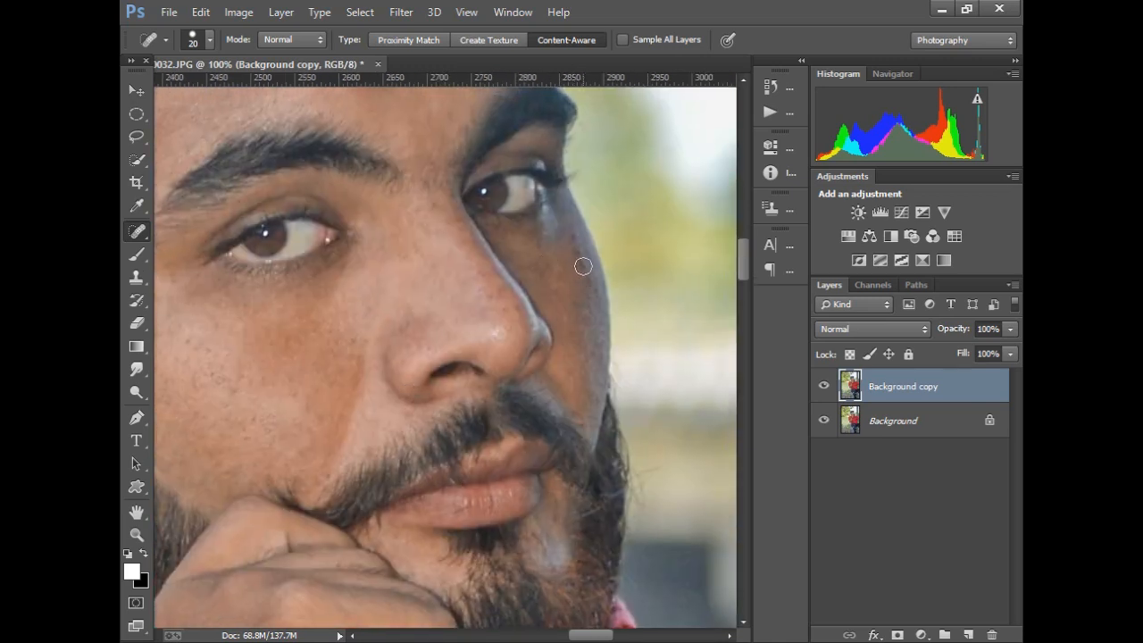
{"action": "left_click", "coordinate": [575, 239]}
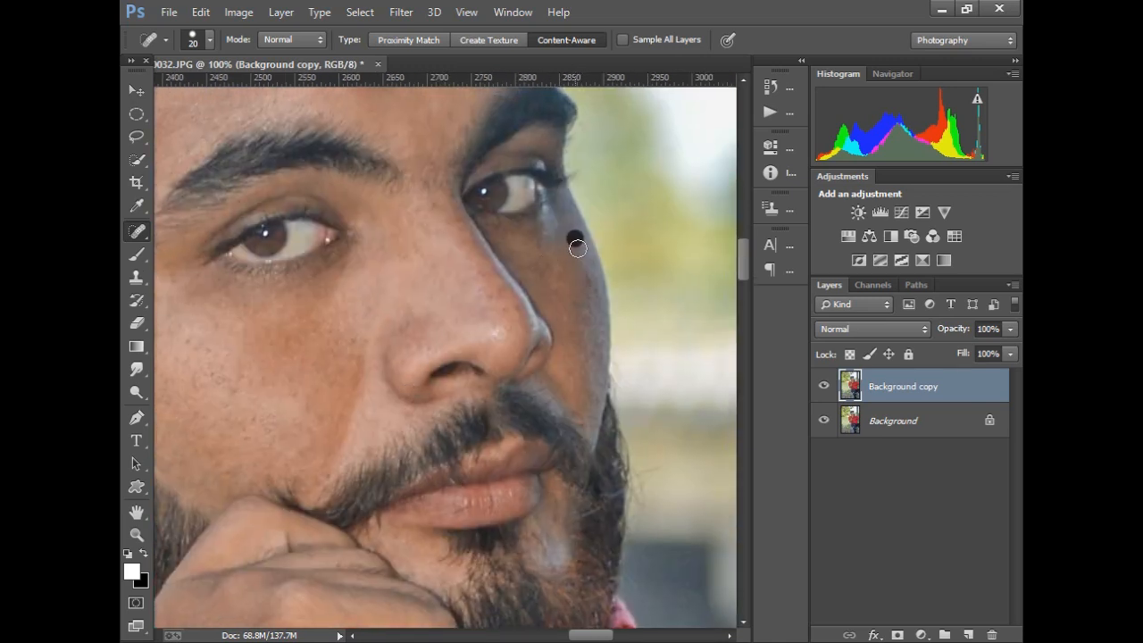
{"action": "left_click", "coordinate": [487, 331]}
{"action": "left_click", "coordinate": [470, 321]}
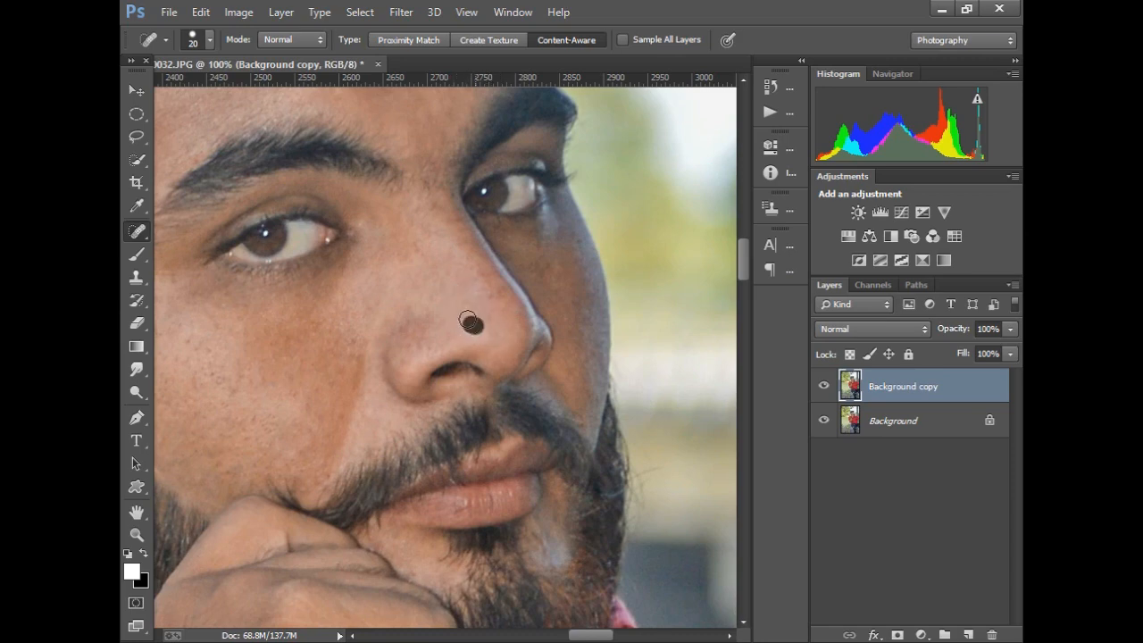
{"action": "left_click", "coordinate": [413, 242]}
Heal the remaining marks beside the outer end of the eyebrow and on the lower forehead between the brows.
{"action": "left_click_drag", "start_coordinate": [508, 347], "coordinate": [487, 185]}
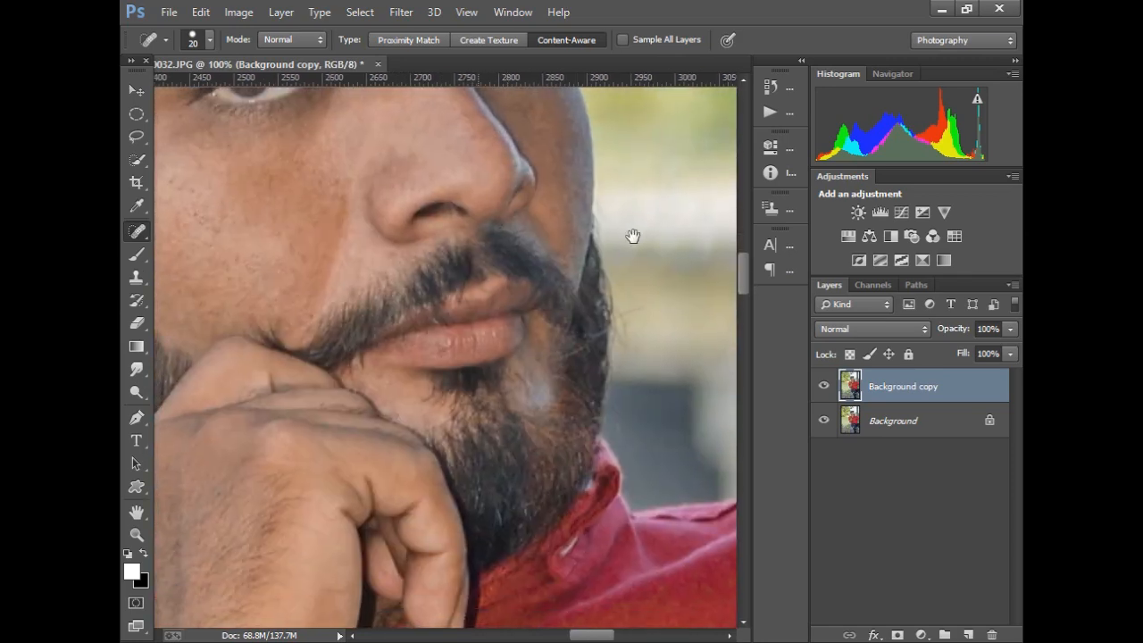
{"action": "left_click_drag", "start_coordinate": [234, 343], "coordinate": [446, 193]}
{"action": "left_click_drag", "start_coordinate": [395, 122], "coordinate": [543, 327]}
{"action": "left_click_drag", "start_coordinate": [441, 235], "coordinate": [474, 271]}
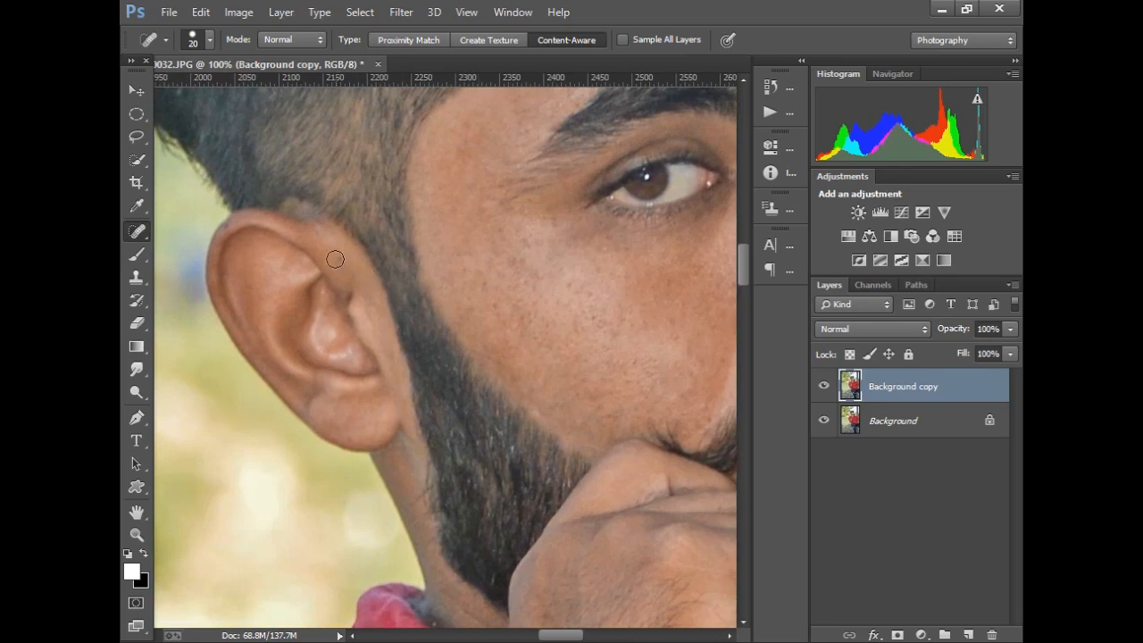
{"action": "left_click_drag", "start_coordinate": [507, 121], "coordinate": [400, 355]}
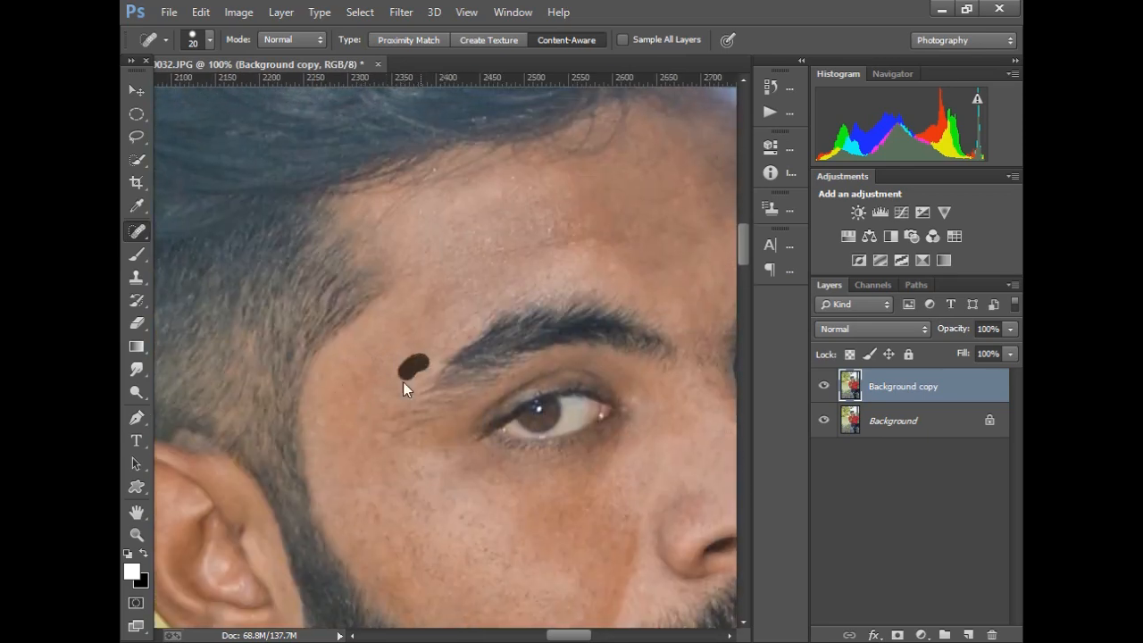
{"action": "left_click_drag", "start_coordinate": [529, 315], "coordinate": [436, 414]}
{"action": "left_click_drag", "start_coordinate": [521, 391], "coordinate": [359, 394]}
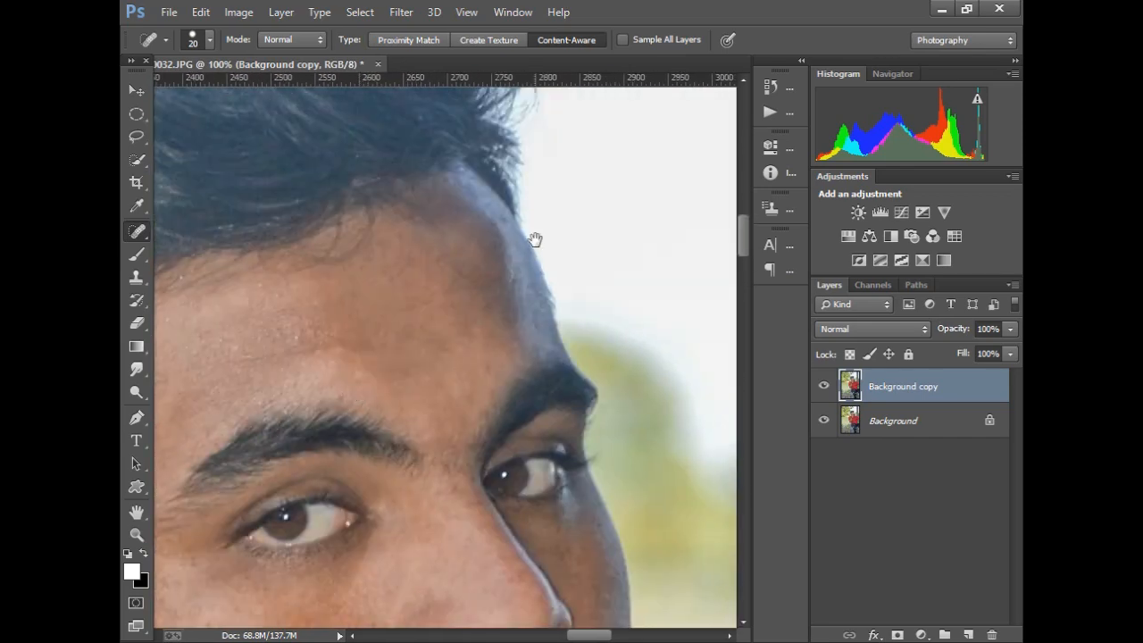
{"action": "left_click", "coordinate": [483, 375]}
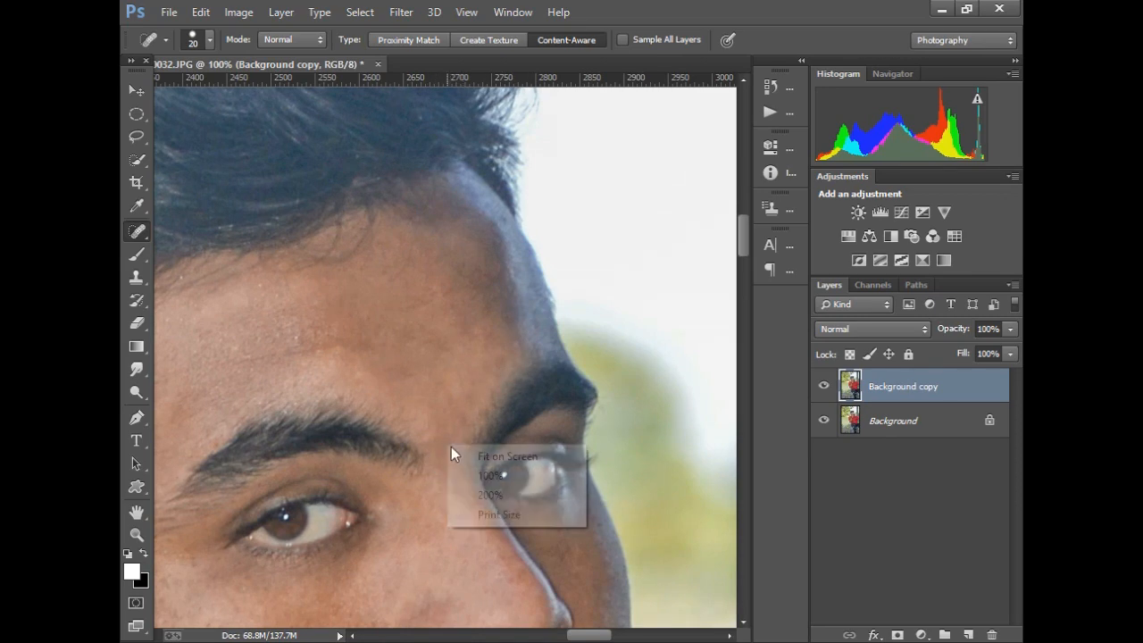
Fit the whole photo on screen, flatten the image and duplicate the Background layer again.
{"action": "key", "text": "ctrl+0"}
{"action": "left_click", "coordinate": [1014, 284]}
{"action": "left_click", "coordinate": [858, 548]}
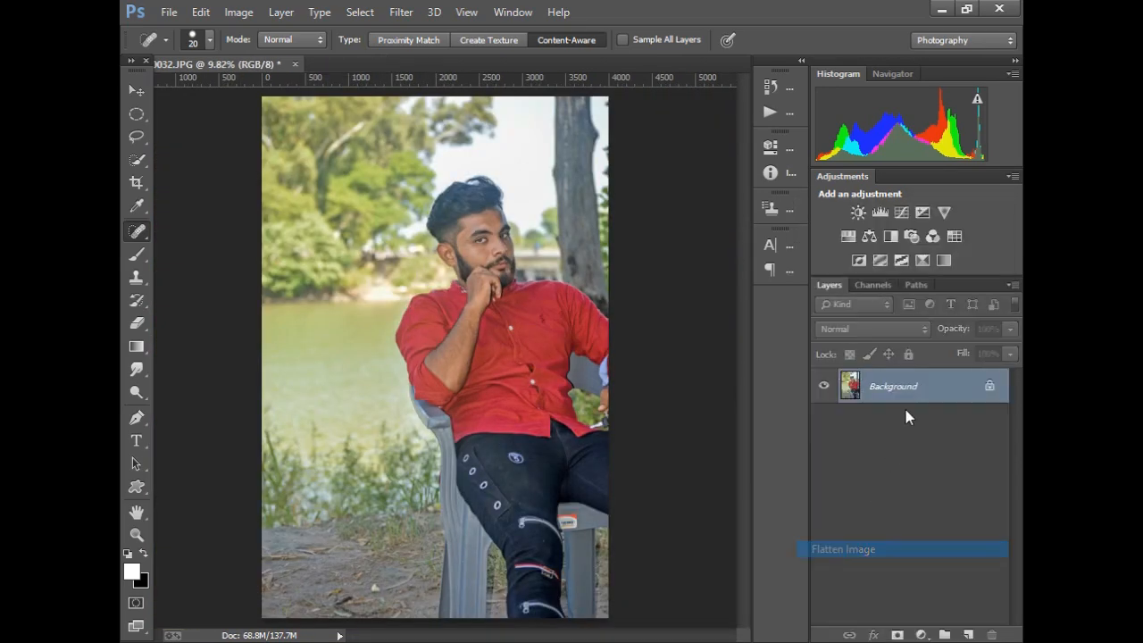
{"action": "left_click_drag", "start_coordinate": [904, 402], "coordinate": [967, 635]}
Sample a light skin tone from the cheek as the foreground color.
{"action": "left_click", "coordinate": [136, 535]}
{"action": "left_click_drag", "start_coordinate": [510, 245], "coordinate": [620, 357]}
{"action": "key", "text": "i"}
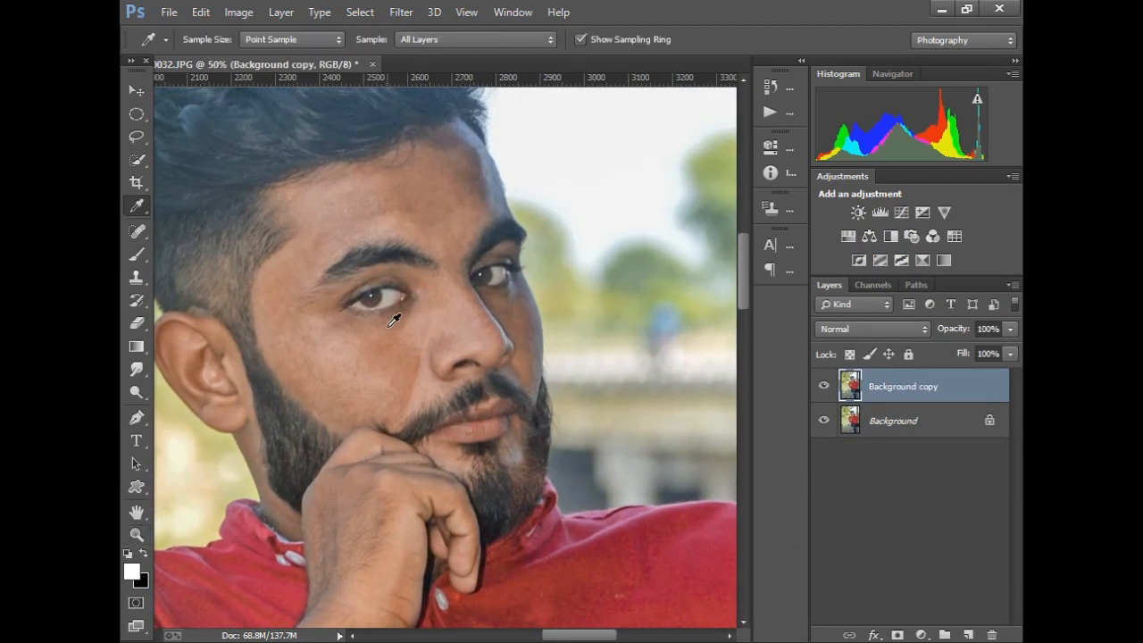
{"action": "left_click", "coordinate": [357, 358]}
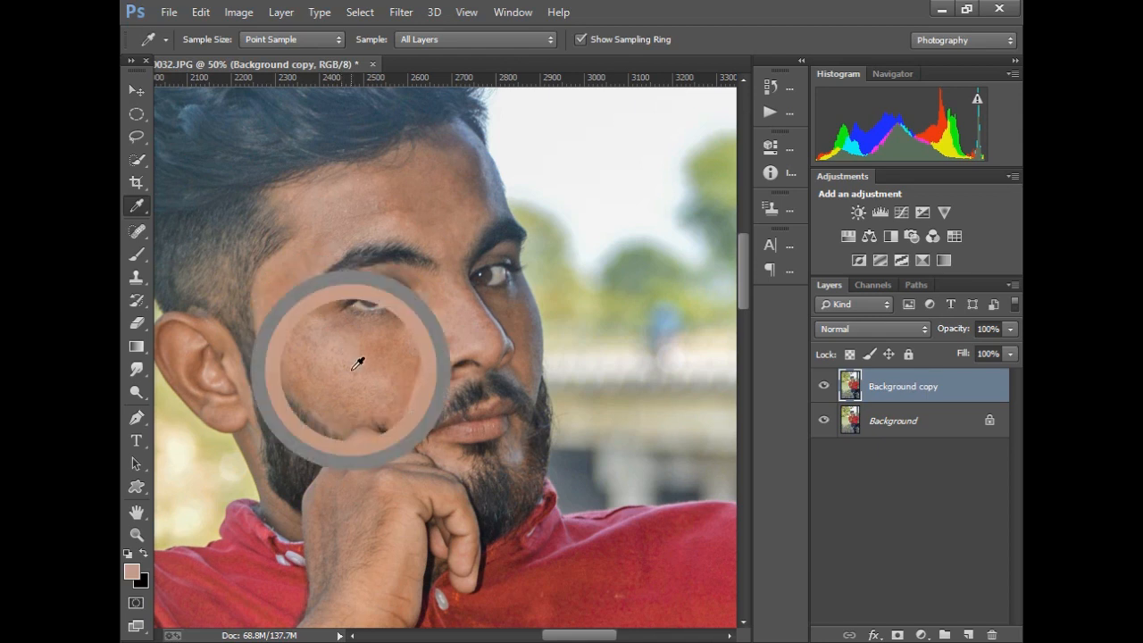
{"action": "left_click_drag", "start_coordinate": [401, 223], "coordinate": [397, 211]}
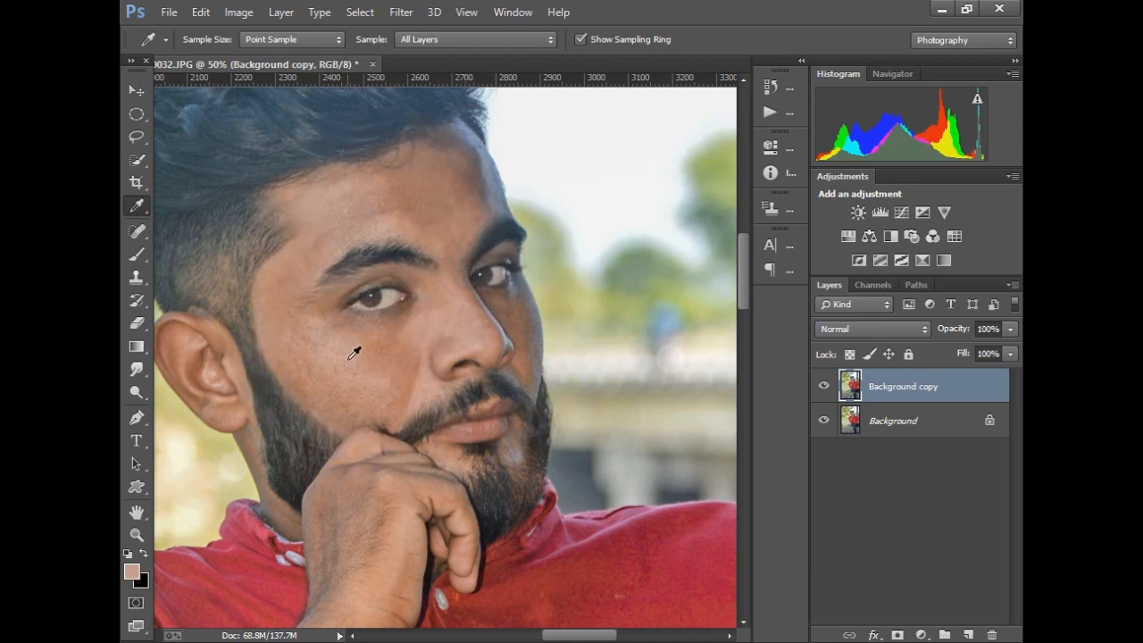
Resample the foreground color from the lit cheek below the near eye.
{"action": "left_click_drag", "start_coordinate": [358, 350], "coordinate": [373, 370]}
{"action": "left_click", "coordinate": [339, 340]}
{"action": "left_click", "coordinate": [136, 534]}
{"action": "left_click", "coordinate": [365, 309]}
{"action": "left_click_drag", "start_coordinate": [349, 238], "coordinate": [416, 331]}
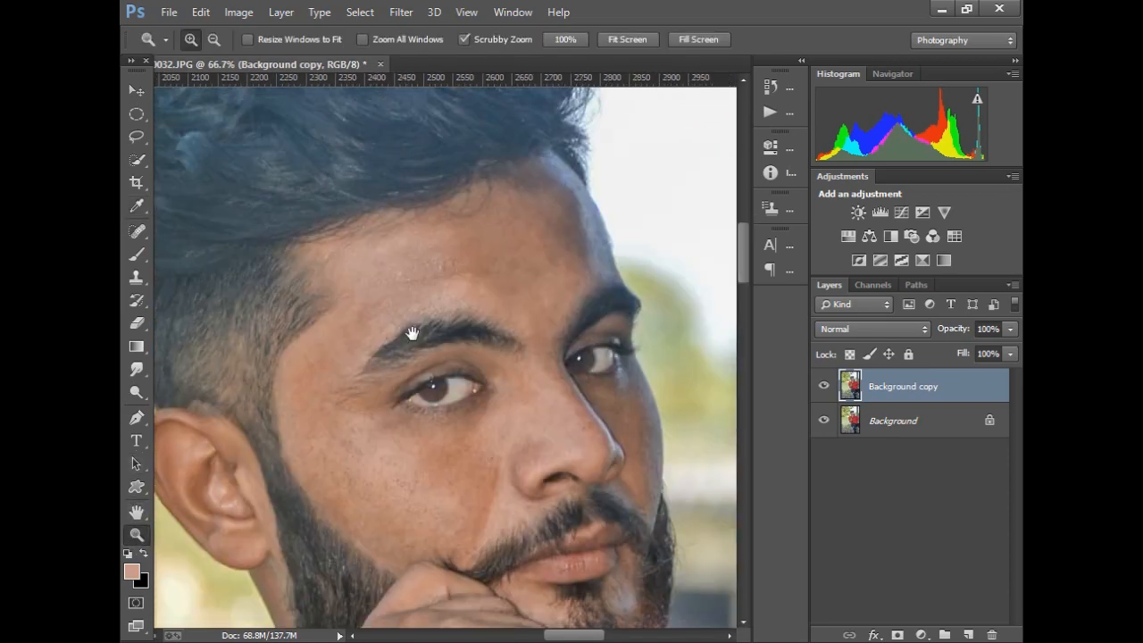
Set up the Mixer Brush with 15% wetness and a brush size of 90.
{"action": "left_click", "coordinate": [136, 370]}
{"action": "left_click", "coordinate": [136, 255]}
{"action": "left_click", "coordinate": [190, 300]}
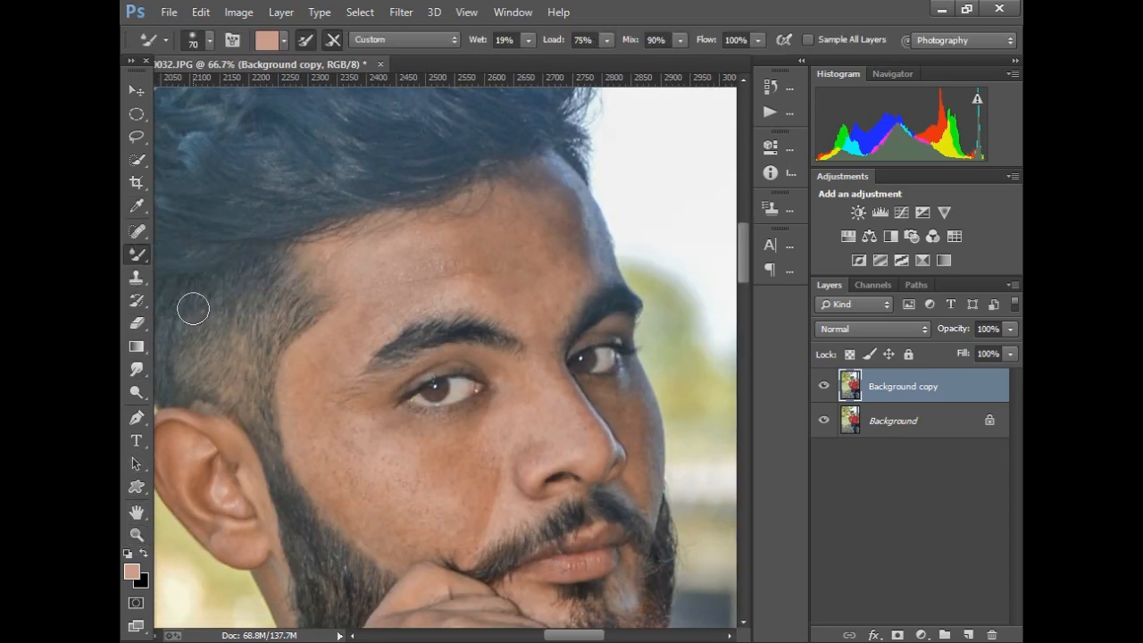
{"action": "left_click", "coordinate": [501, 41]}
{"action": "type", "text": "15"}
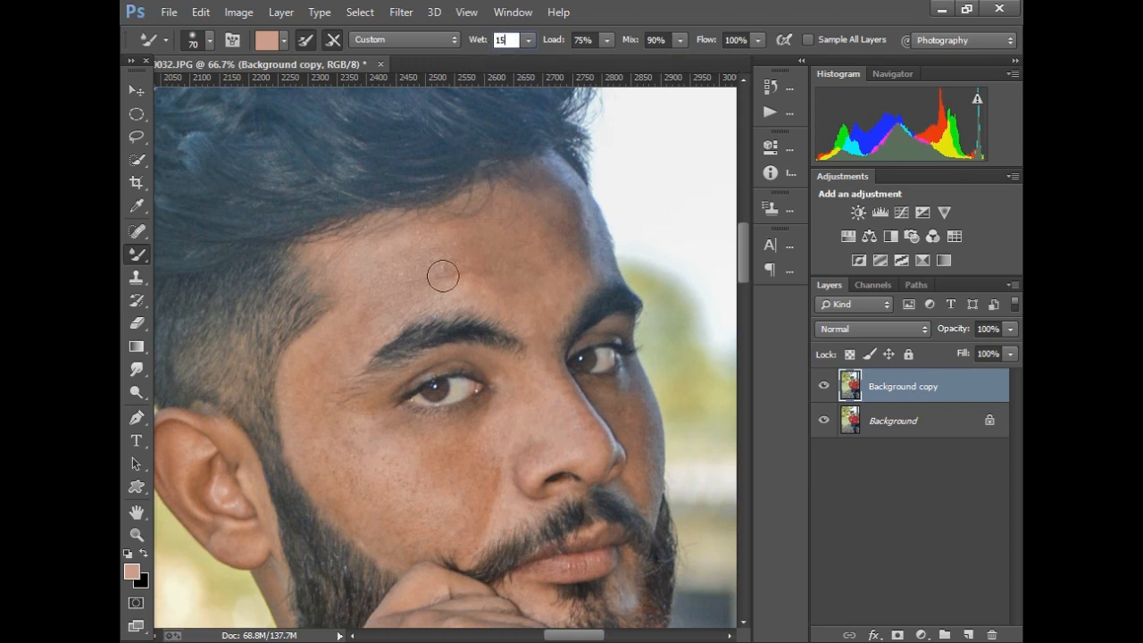
{"action": "key", "text": "Return"}
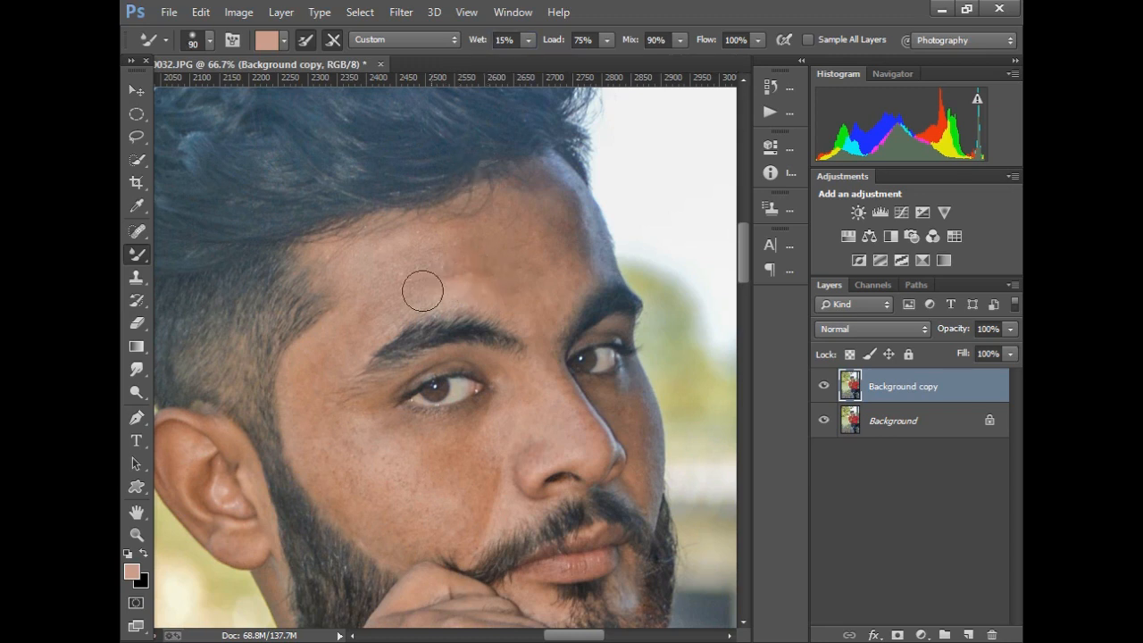
{"action": "left_click_drag", "start_coordinate": [530, 264], "coordinate": [452, 291]}
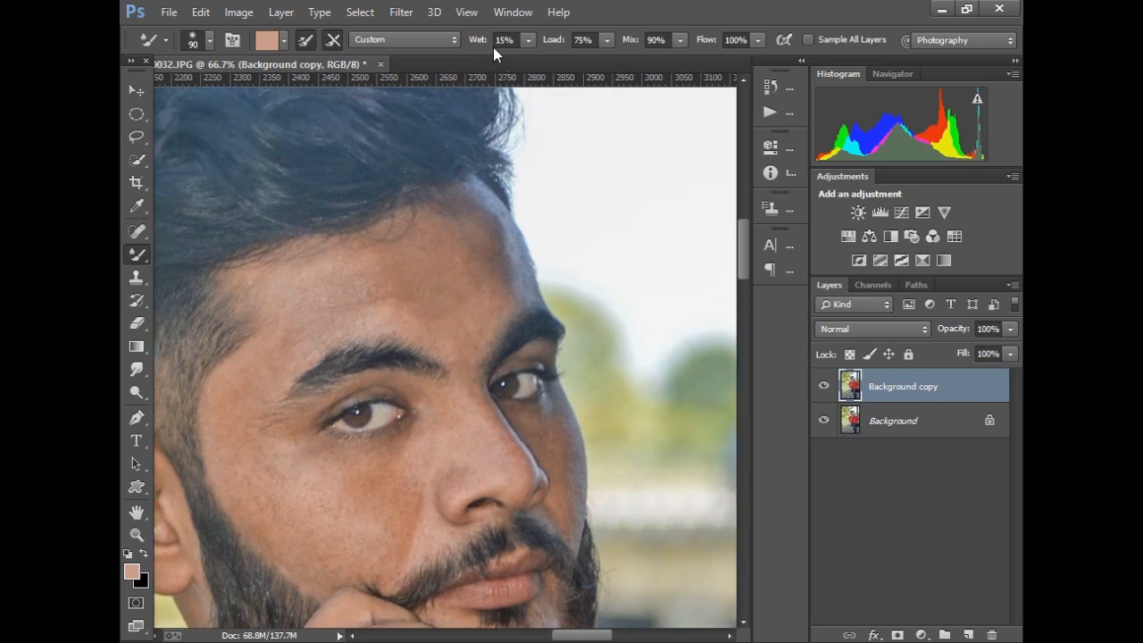
{"action": "left_click", "coordinate": [708, 43]}
{"action": "key", "text": "shift+Tab"}
{"action": "key", "text": "shift+Tab"}
{"action": "key", "text": "shift+Tab"}
{"action": "key", "text": "Return"}
Smooth the lit cheek below the near eye with the Mixer Brush, using brush sizes from 80 to 125.
{"action": "key", "text": "bracketright"}
{"action": "key", "text": "bracketright"}
{"action": "scroll", "coordinate": [332, 438], "scroll_direction": "down", "scroll_amount": 3}
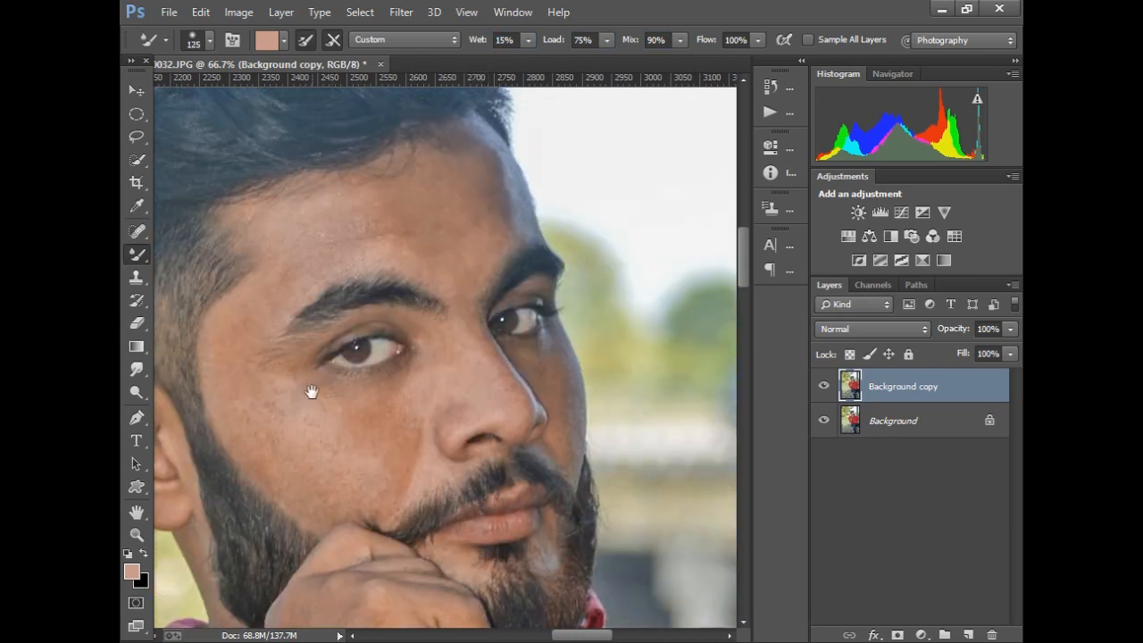
{"action": "mouse_move", "coordinate": [330, 446]}
{"action": "left_mouse_down"}
{"action": "mouse_move", "coordinate": [258, 405]}
{"action": "mouse_move", "coordinate": [301, 472]}
{"action": "mouse_move", "coordinate": [231, 381]}
{"action": "mouse_move", "coordinate": [275, 426]}
{"action": "left_mouse_up"}
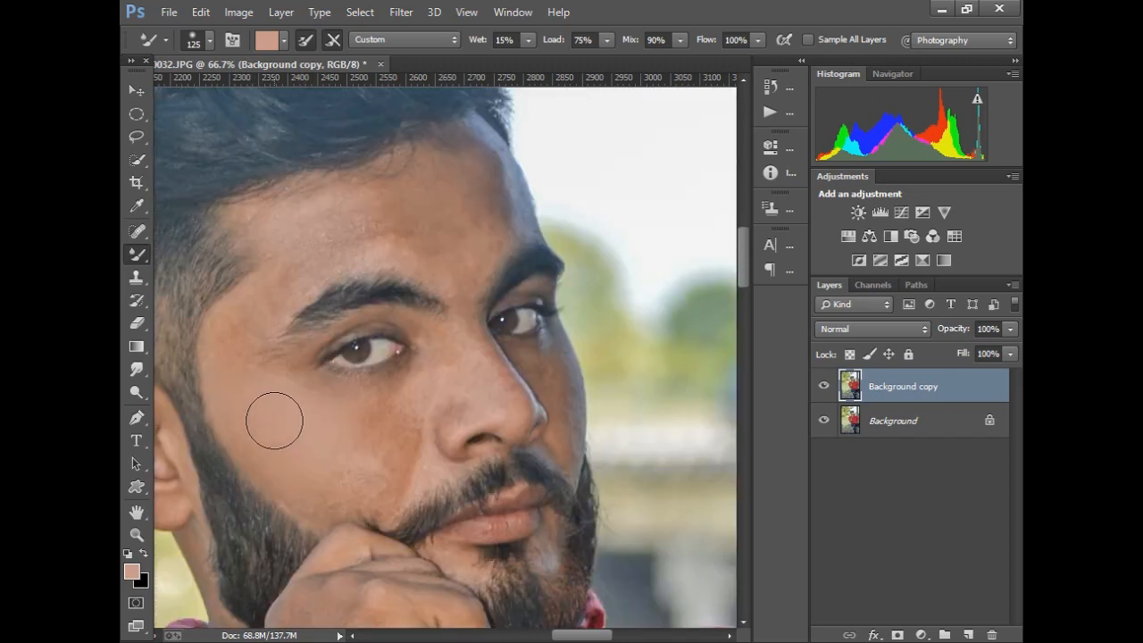
{"action": "key", "text": "bracketleft"}
{"action": "key", "text": "bracketleft"}
{"action": "key", "text": "bracketleft"}
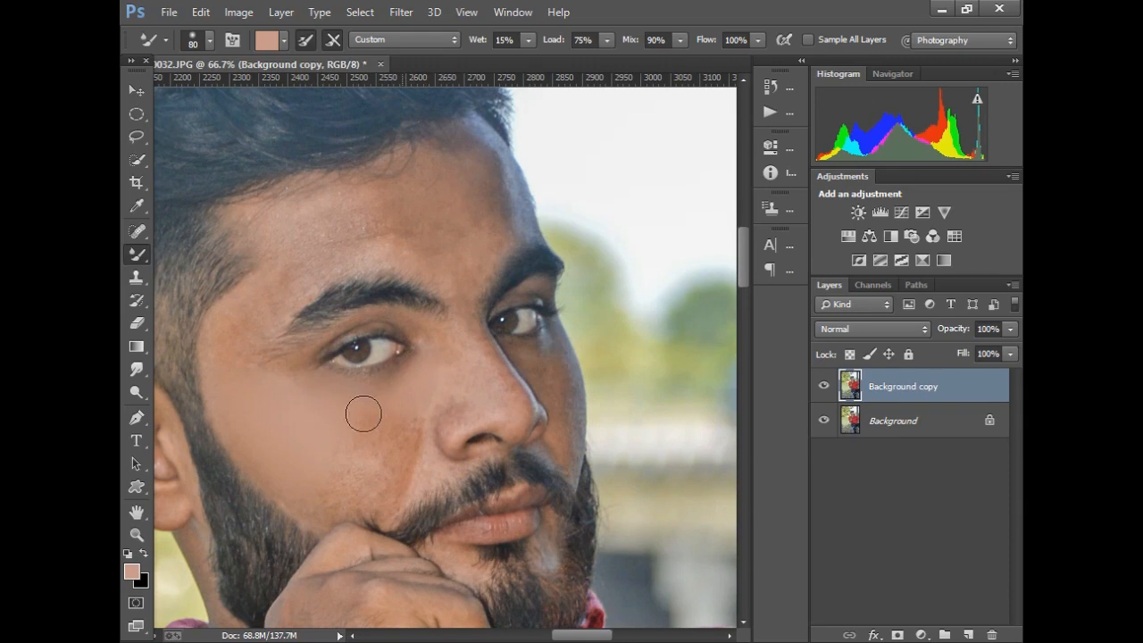
{"action": "key", "text": "bracketright"}
{"action": "key", "text": "bracketright"}
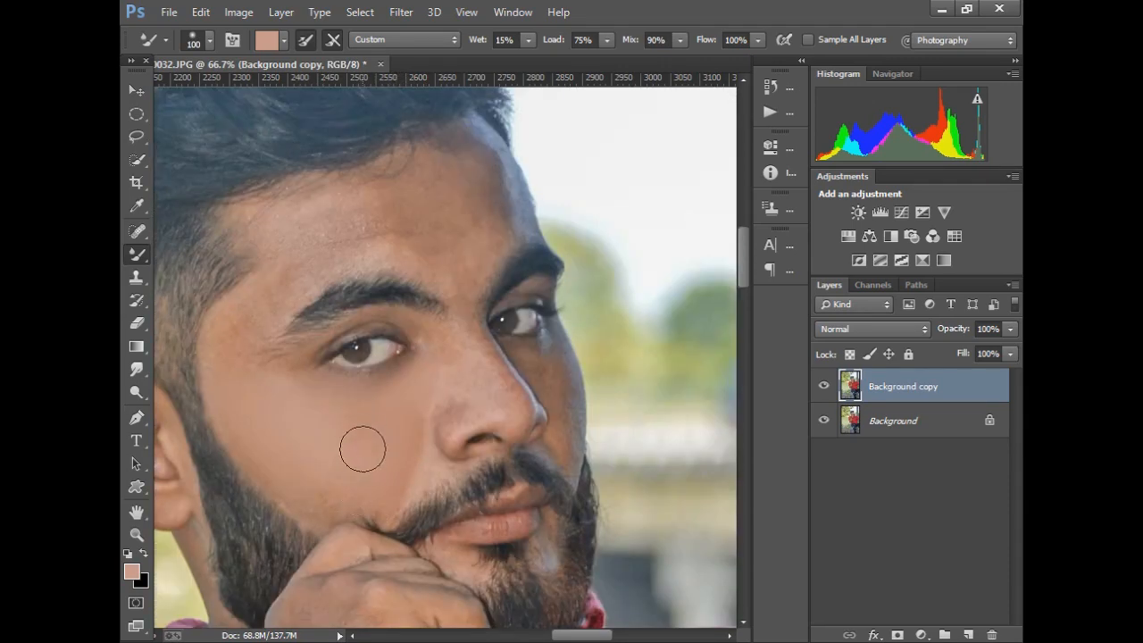
Smooth the lower cheek, the temple and the forehead with the Mixer Brush, using sizes from 100 to 150.
{"action": "mouse_move", "coordinate": [362, 491]}
{"action": "left_mouse_down"}
{"action": "mouse_move", "coordinate": [326, 500]}
{"action": "mouse_move", "coordinate": [244, 434]}
{"action": "mouse_move", "coordinate": [242, 349]}
{"action": "mouse_move", "coordinate": [229, 357]}
{"action": "mouse_move", "coordinate": [242, 319]}
{"action": "mouse_move", "coordinate": [254, 331]}
{"action": "left_mouse_up"}
{"action": "key", "text": "bracketright"}
{"action": "key", "text": "bracketright"}
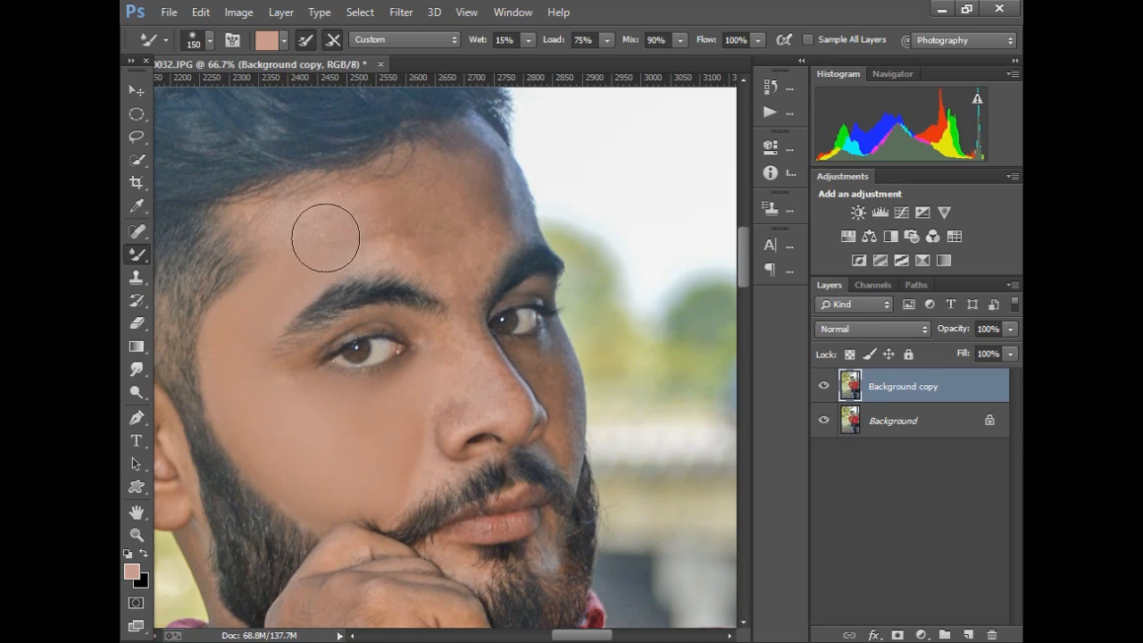
{"action": "mouse_move", "coordinate": [431, 241]}
{"action": "left_mouse_down"}
{"action": "mouse_move", "coordinate": [468, 205]}
{"action": "mouse_move", "coordinate": [484, 218]}
{"action": "mouse_move", "coordinate": [482, 235]}
{"action": "mouse_move", "coordinate": [420, 207]}
{"action": "mouse_move", "coordinate": [328, 229]}
{"action": "mouse_move", "coordinate": [289, 224]}
{"action": "mouse_move", "coordinate": [309, 236]}
{"action": "mouse_move", "coordinate": [363, 216]}
{"action": "mouse_move", "coordinate": [315, 248]}
{"action": "mouse_move", "coordinate": [418, 228]}
{"action": "mouse_move", "coordinate": [479, 179]}
{"action": "mouse_move", "coordinate": [480, 155]}
{"action": "mouse_move", "coordinate": [514, 225]}
{"action": "mouse_move", "coordinate": [497, 222]}
{"action": "mouse_move", "coordinate": [466, 266]}
{"action": "left_mouse_up"}
{"action": "key", "text": "bracketleft"}
{"action": "key", "text": "bracketleft"}
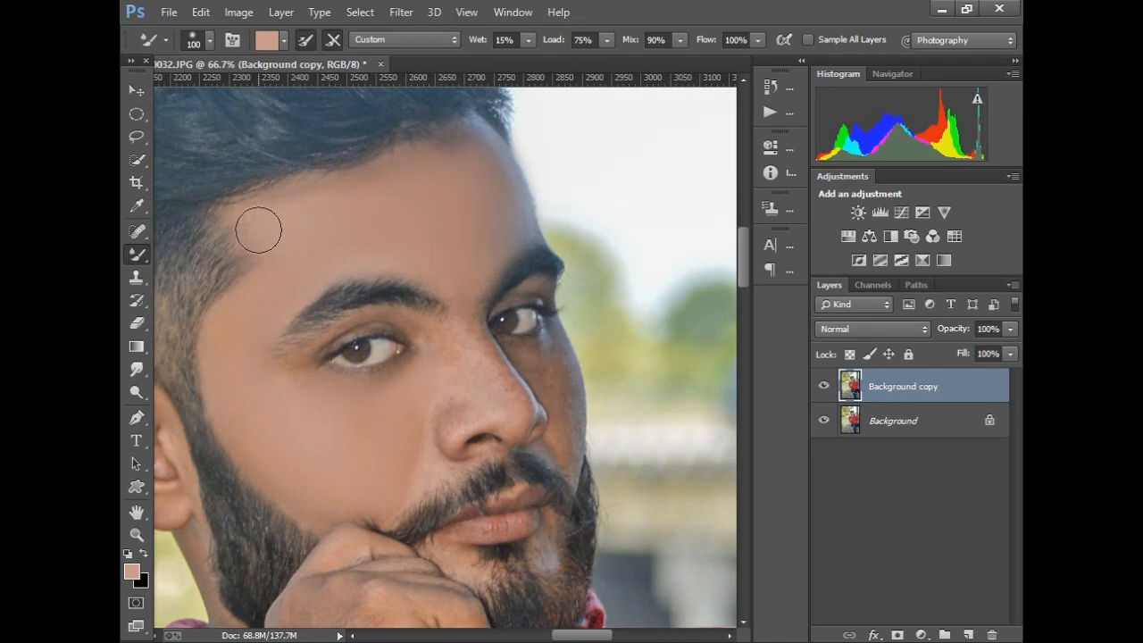
Smooth the nose and the skin under the near eye and around the mouth with the Mixer Brush, using sizes from 45 to 100.
{"action": "scroll", "coordinate": [286, 253], "scroll_direction": "down", "scroll_amount": 3}
{"action": "scroll", "coordinate": [331, 286], "scroll_direction": "left", "scroll_amount": 3}
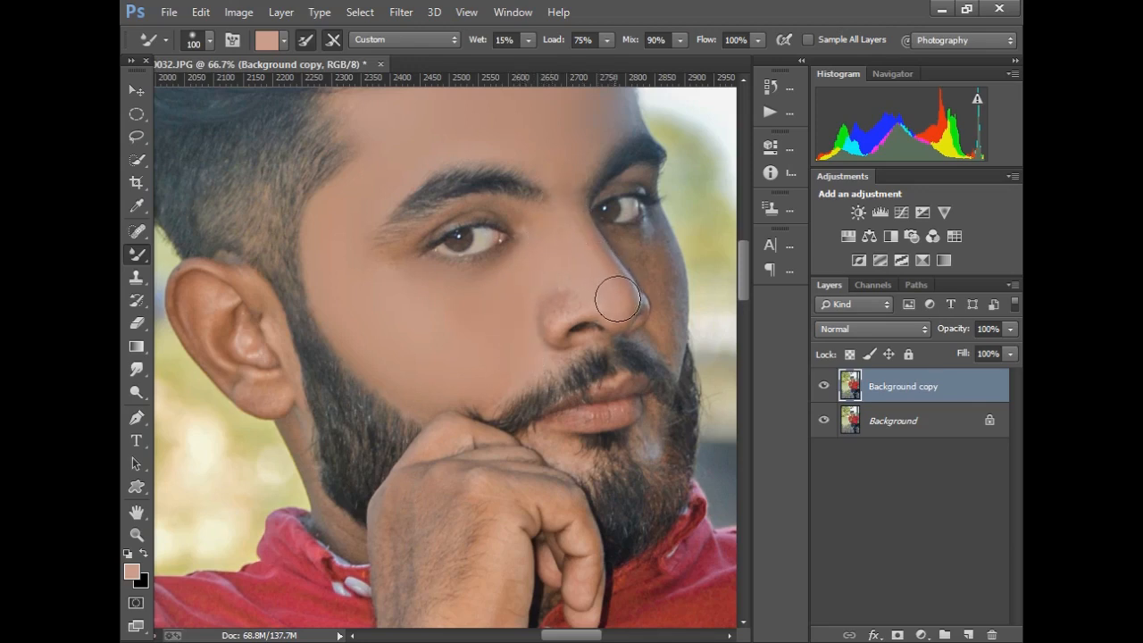
{"action": "key", "text": "bracketleft"}
{"action": "key", "text": "bracketleft"}
{"action": "key", "text": "bracketleft"}
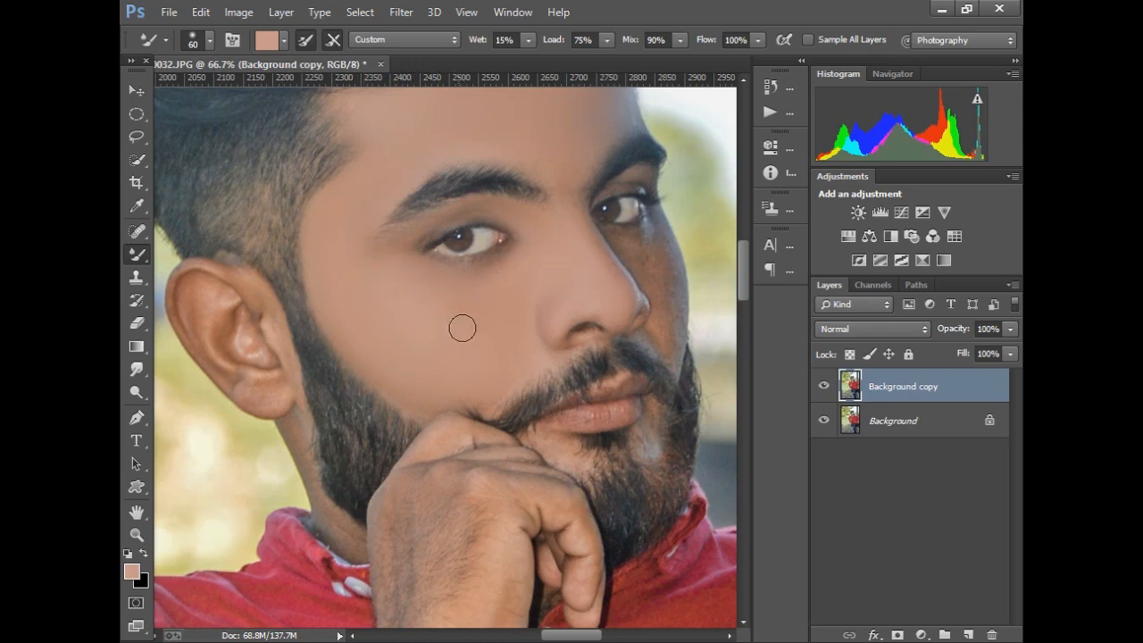
{"action": "left_click_drag", "start_coordinate": [574, 331], "coordinate": [541, 350]}
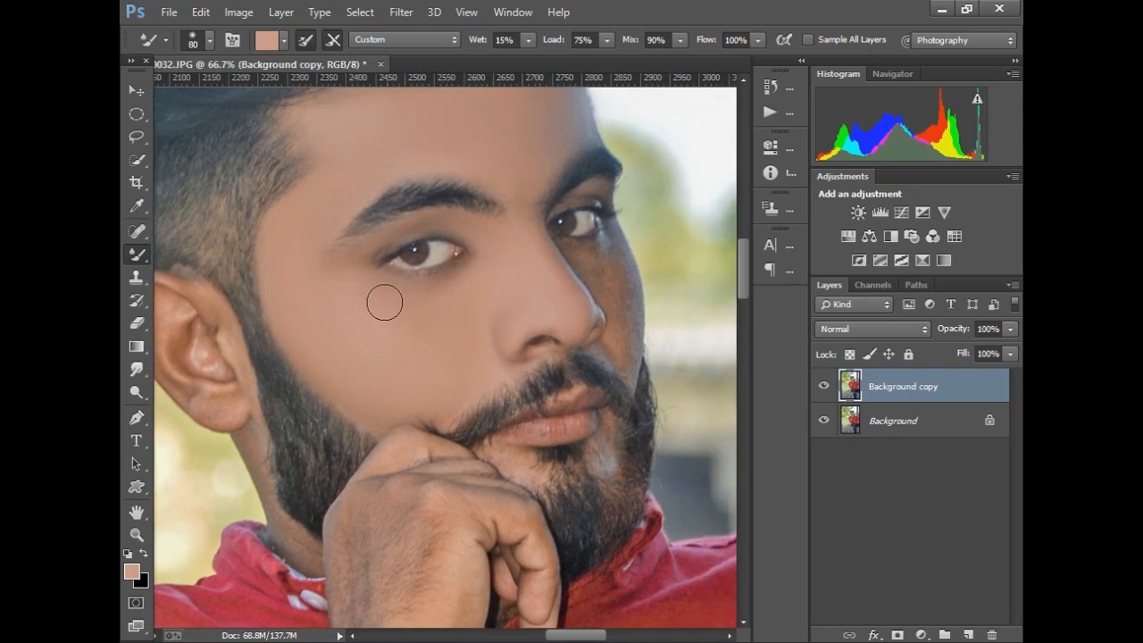
{"action": "key", "text": "bracketright"}
{"action": "key", "text": "bracketright"}
{"action": "left_click_drag", "start_coordinate": [495, 383], "coordinate": [485, 403]}
{"action": "key", "text": "bracketleft"}
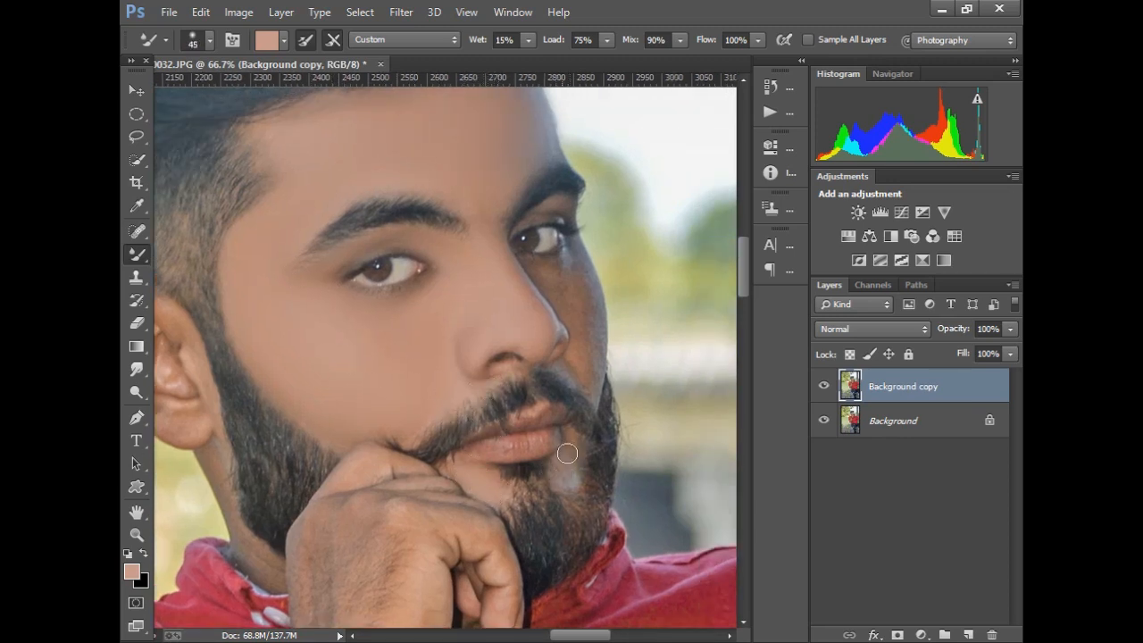
Smooth the shaded far cheek beside the nose with the Mixer Brush at size 50.
{"action": "left_click", "coordinate": [143, 536]}
{"action": "left_click_drag", "start_coordinate": [592, 276], "coordinate": [655, 337]}
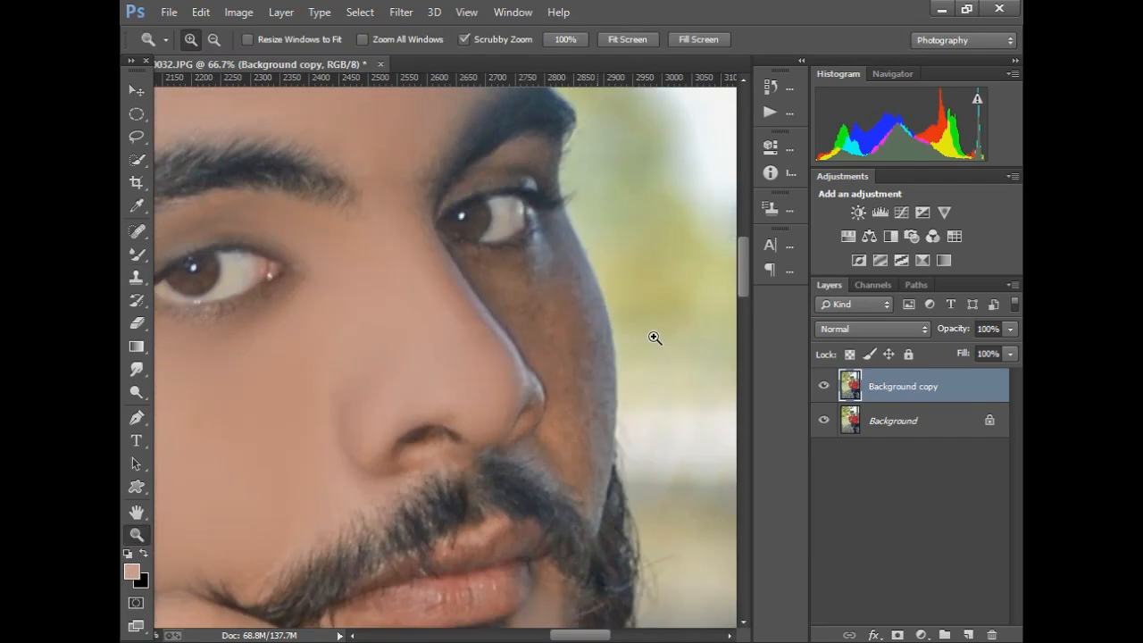
{"action": "left_click", "coordinate": [599, 322]}
{"action": "key", "text": "b"}
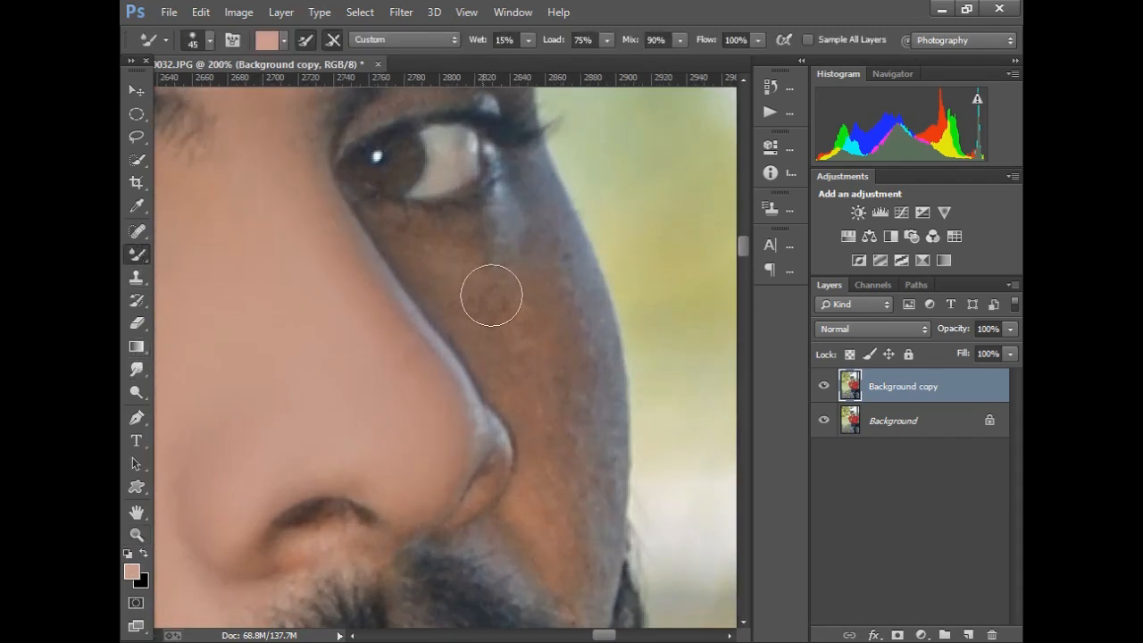
{"action": "mouse_move", "coordinate": [457, 258]}
{"action": "left_mouse_down"}
{"action": "mouse_move", "coordinate": [516, 229]}
{"action": "mouse_move", "coordinate": [500, 250]}
{"action": "mouse_move", "coordinate": [546, 276]}
{"action": "left_mouse_up"}
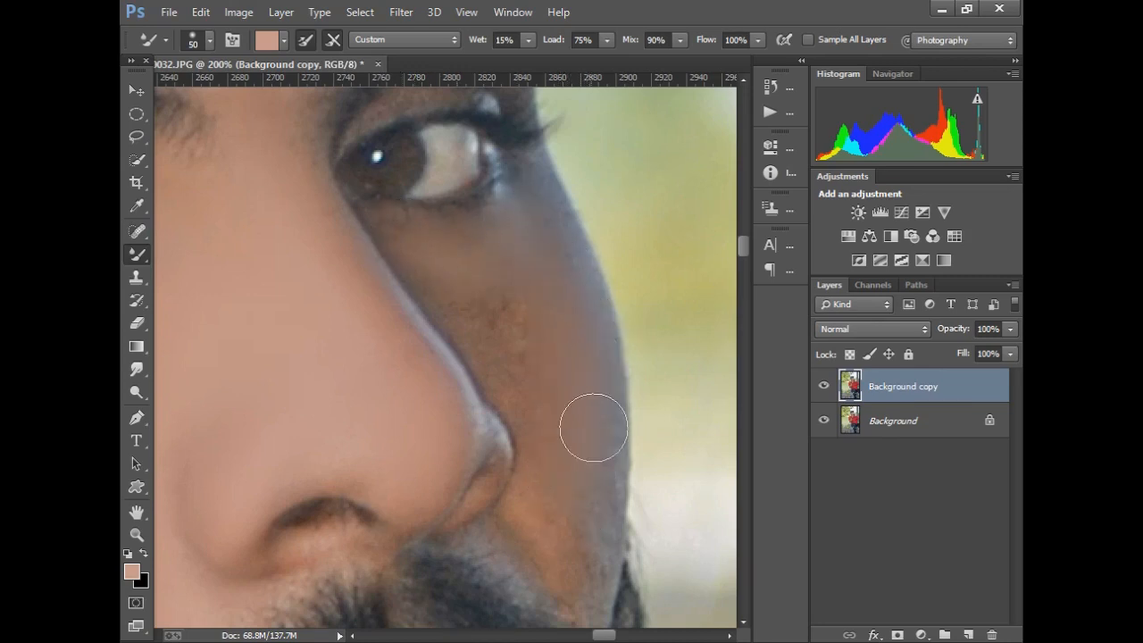
{"action": "mouse_move", "coordinate": [591, 426]}
{"action": "left_mouse_down"}
{"action": "mouse_move", "coordinate": [581, 568]}
{"action": "mouse_move", "coordinate": [557, 532]}
{"action": "mouse_move", "coordinate": [547, 460]}
{"action": "mouse_move", "coordinate": [536, 520]}
{"action": "mouse_move", "coordinate": [523, 385]}
{"action": "mouse_move", "coordinate": [544, 394]}
{"action": "mouse_move", "coordinate": [446, 287]}
{"action": "mouse_move", "coordinate": [500, 333]}
{"action": "mouse_move", "coordinate": [495, 271]}
{"action": "mouse_move", "coordinate": [534, 330]}
{"action": "mouse_move", "coordinate": [554, 520]}
{"action": "left_mouse_up"}
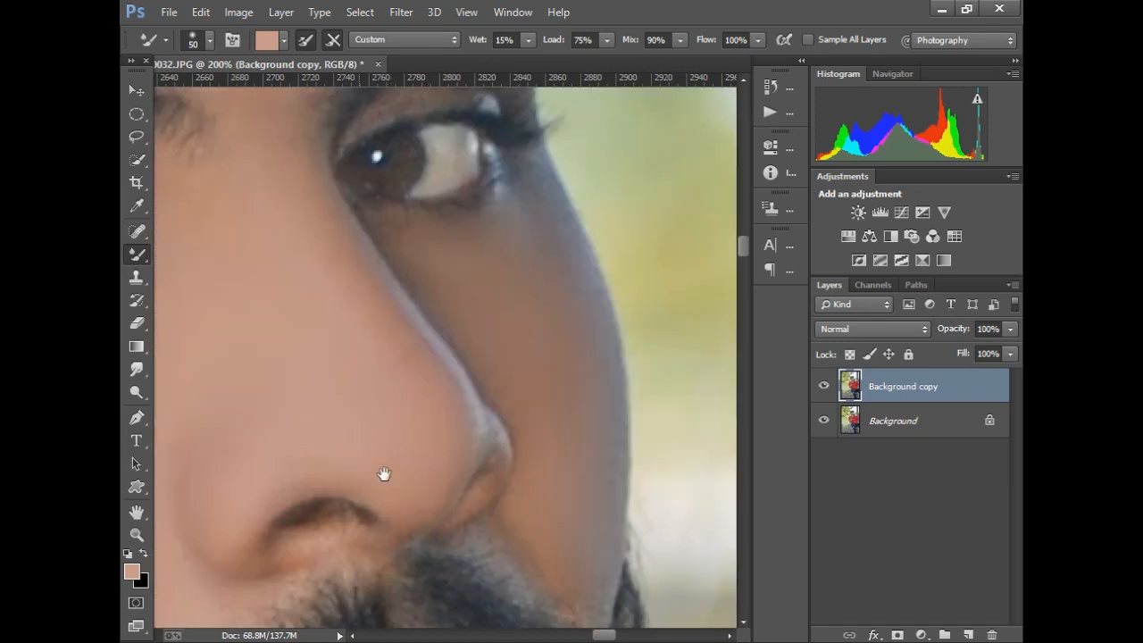
Smooth the skin around the nostril and the upper lid of the far eye with the size 50 Mixer Brush.
{"action": "left_click_drag", "start_coordinate": [384, 474], "coordinate": [487, 373]}
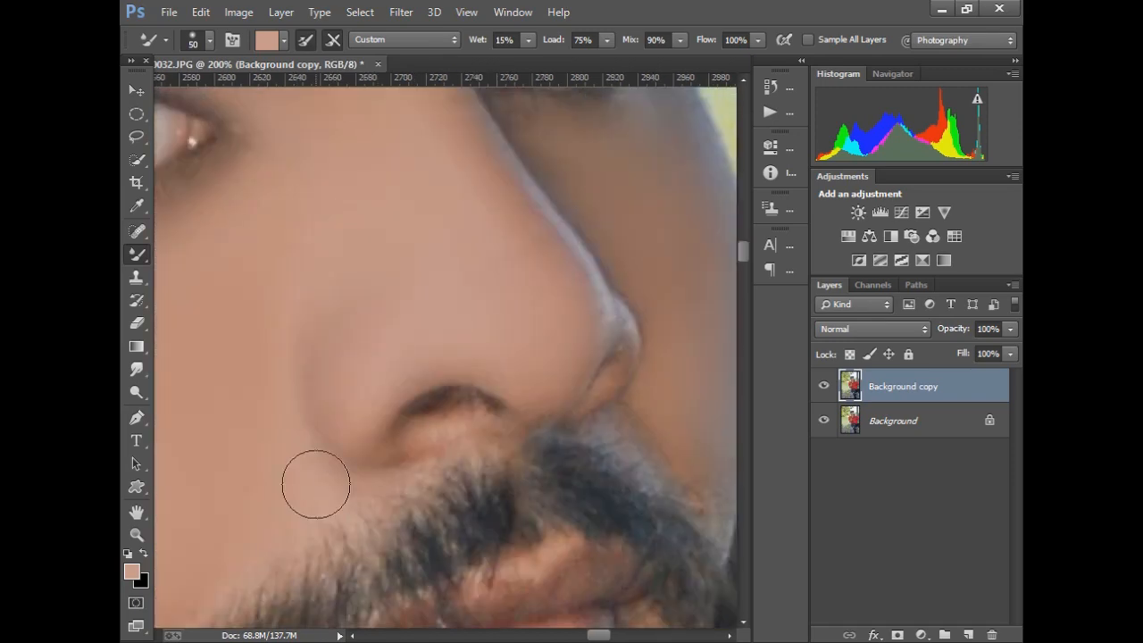
{"action": "left_click_drag", "start_coordinate": [426, 349], "coordinate": [366, 327]}
{"action": "mouse_move", "coordinate": [268, 343]}
{"action": "left_mouse_down"}
{"action": "mouse_move", "coordinate": [443, 304]}
{"action": "mouse_move", "coordinate": [482, 500]}
{"action": "mouse_move", "coordinate": [541, 576]}
{"action": "left_mouse_up"}
{"action": "mouse_move", "coordinate": [634, 215]}
{"action": "left_mouse_down"}
{"action": "mouse_move", "coordinate": [489, 277]}
{"action": "mouse_move", "coordinate": [335, 164]}
{"action": "left_mouse_up"}
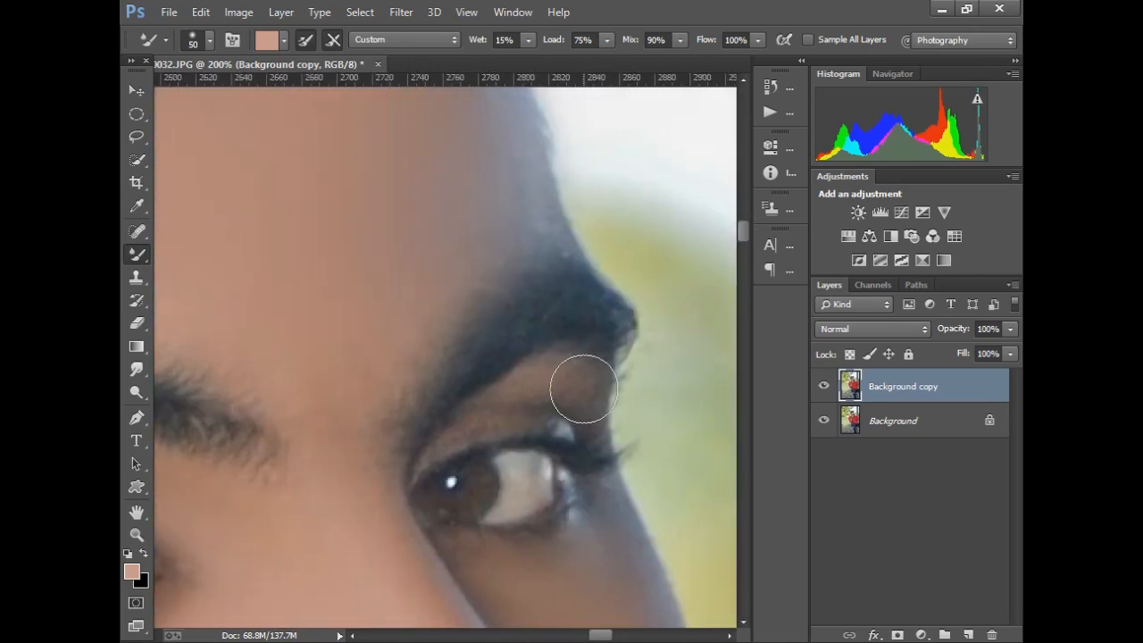
{"action": "mouse_move", "coordinate": [454, 425]}
{"action": "left_mouse_down"}
{"action": "mouse_move", "coordinate": [401, 313]}
{"action": "mouse_move", "coordinate": [600, 332]}
{"action": "mouse_move", "coordinate": [498, 321]}
{"action": "mouse_move", "coordinate": [470, 164]}
{"action": "mouse_move", "coordinate": [518, 342]}
{"action": "mouse_move", "coordinate": [609, 487]}
{"action": "mouse_move", "coordinate": [482, 499]}
{"action": "mouse_move", "coordinate": [554, 501]}
{"action": "mouse_move", "coordinate": [570, 521]}
{"action": "mouse_move", "coordinate": [410, 438]}
{"action": "mouse_move", "coordinate": [436, 472]}
{"action": "mouse_move", "coordinate": [327, 317]}
{"action": "mouse_move", "coordinate": [314, 277]}
{"action": "mouse_move", "coordinate": [361, 208]}
{"action": "mouse_move", "coordinate": [428, 235]}
{"action": "mouse_move", "coordinate": [388, 348]}
{"action": "mouse_move", "coordinate": [413, 255]}
{"action": "mouse_move", "coordinate": [451, 356]}
{"action": "mouse_move", "coordinate": [488, 320]}
{"action": "mouse_move", "coordinate": [494, 372]}
{"action": "mouse_move", "coordinate": [526, 417]}
{"action": "mouse_move", "coordinate": [431, 145]}
{"action": "mouse_move", "coordinate": [319, 154]}
{"action": "mouse_move", "coordinate": [404, 150]}
{"action": "mouse_move", "coordinate": [319, 161]}
{"action": "mouse_move", "coordinate": [343, 351]}
{"action": "left_mouse_up"}
{"action": "left_click_drag", "start_coordinate": [572, 553], "coordinate": [317, 181]}
{"action": "mouse_move", "coordinate": [515, 562]}
{"action": "left_mouse_down"}
{"action": "mouse_move", "coordinate": [564, 582]}
{"action": "mouse_move", "coordinate": [578, 608]}
{"action": "mouse_move", "coordinate": [542, 594]}
{"action": "left_mouse_up"}
{"action": "left_click_drag", "start_coordinate": [572, 498], "coordinate": [375, 343]}
{"action": "right_click", "coordinate": [375, 343]}
{"action": "left_click", "coordinate": [419, 414]}
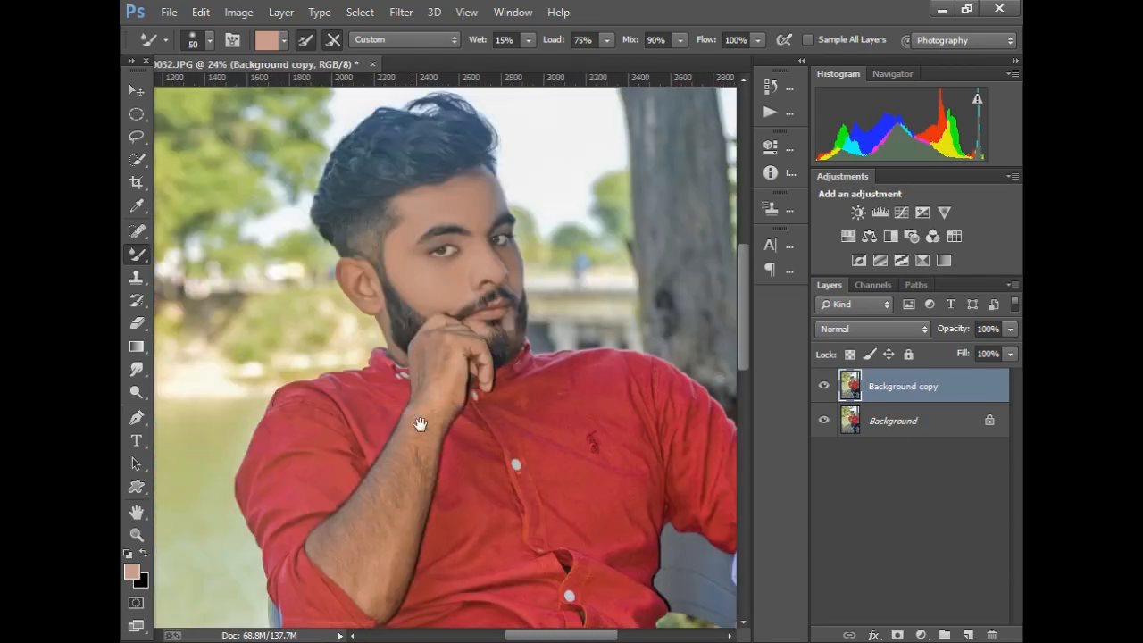
Smooth the skin of the raised forearm with the Mixer Brush enlarged to size 300.
{"action": "left_click", "coordinate": [136, 534]}
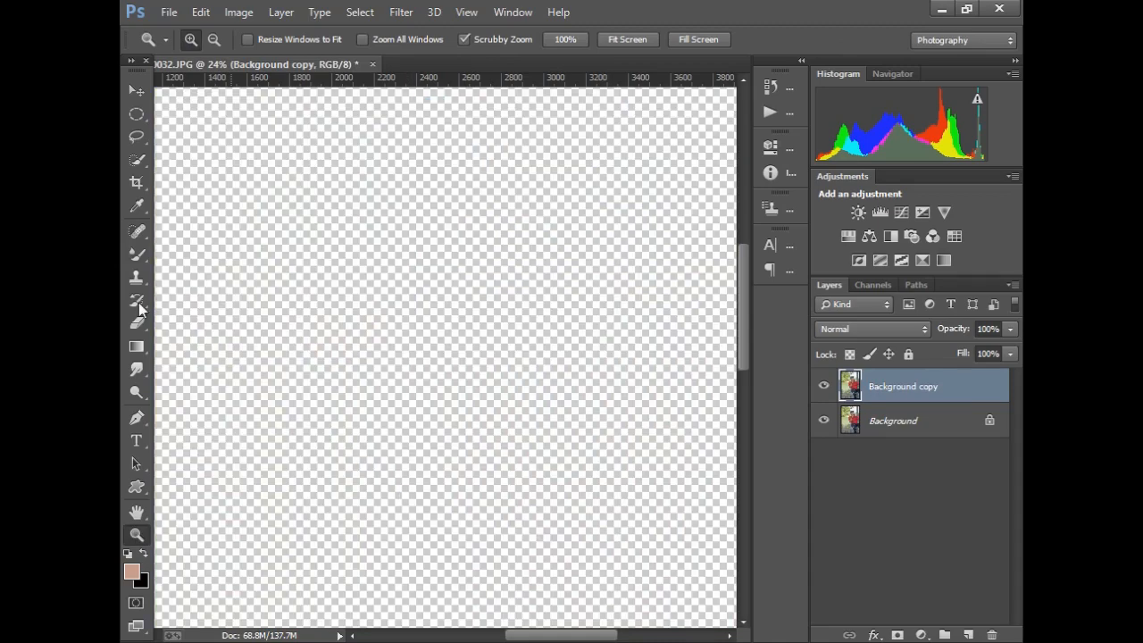
{"action": "left_click", "coordinate": [136, 254]}
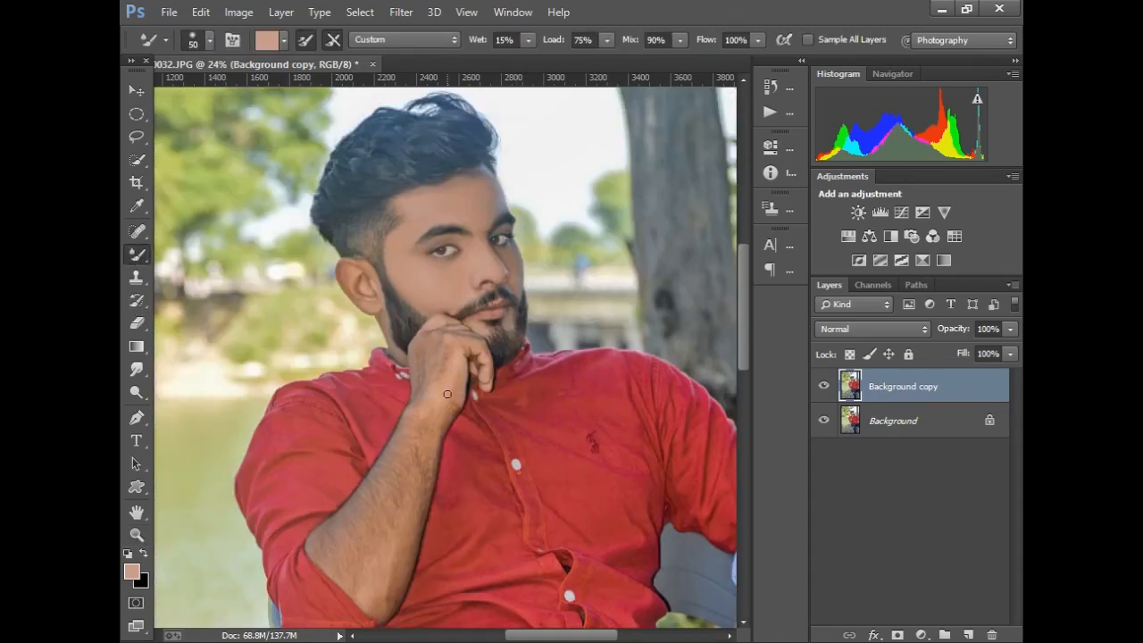
{"action": "key", "text": "bracketright"}
{"action": "key", "text": "bracketright"}
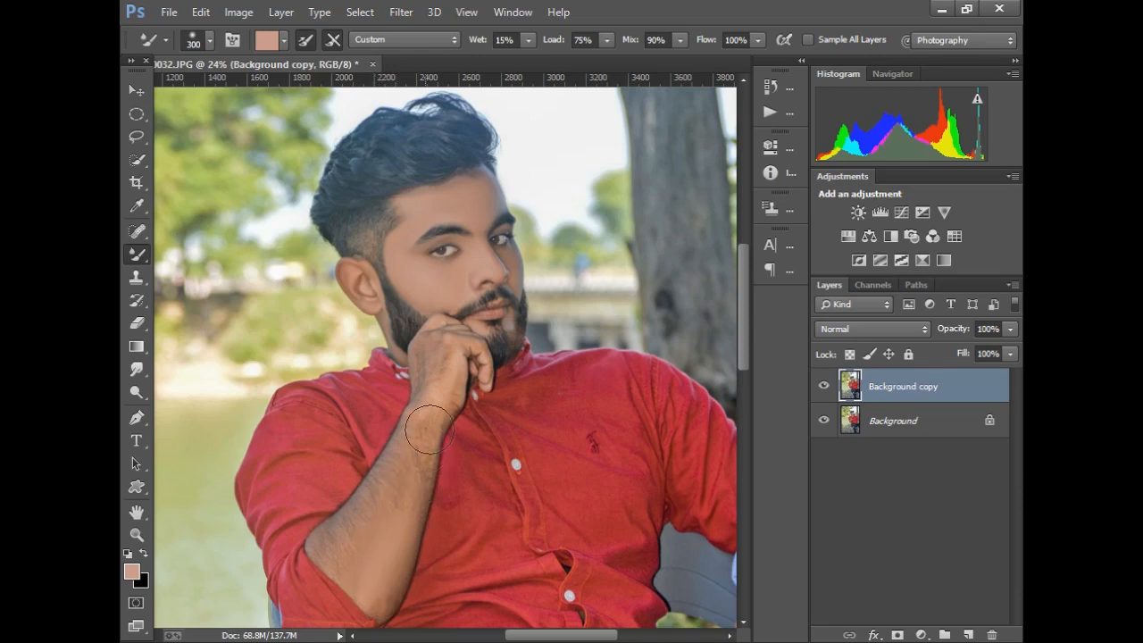
Set the Background copy layer's opacity to 81% and its fill to 92% to soften the skin smoothing.
{"action": "key", "text": "ctrl+0"}
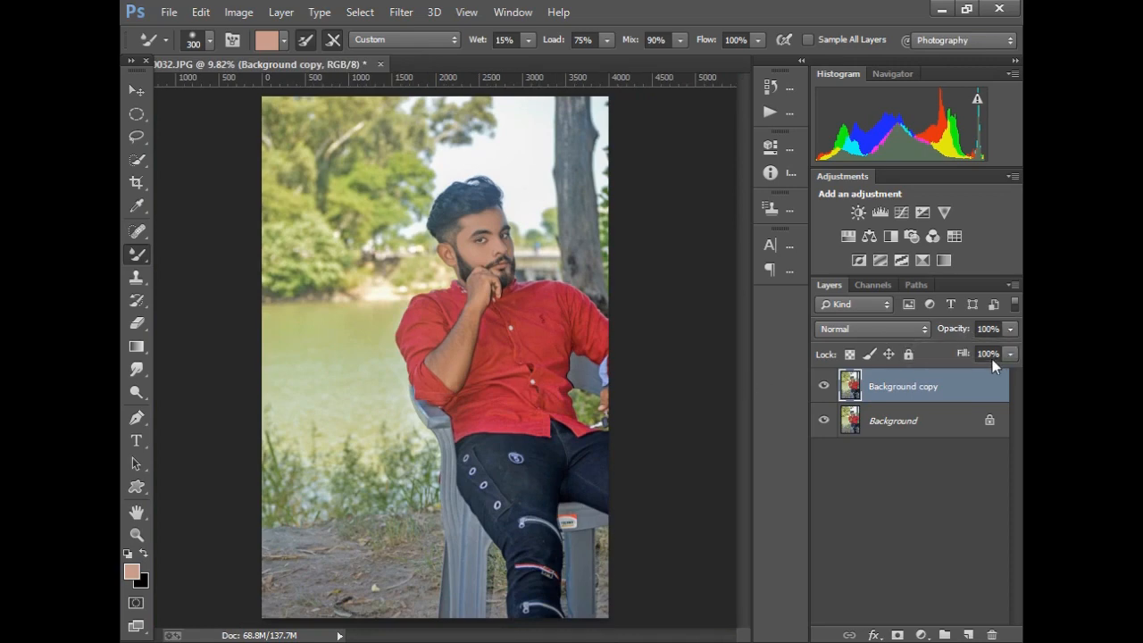
{"action": "left_click", "coordinate": [1009, 330]}
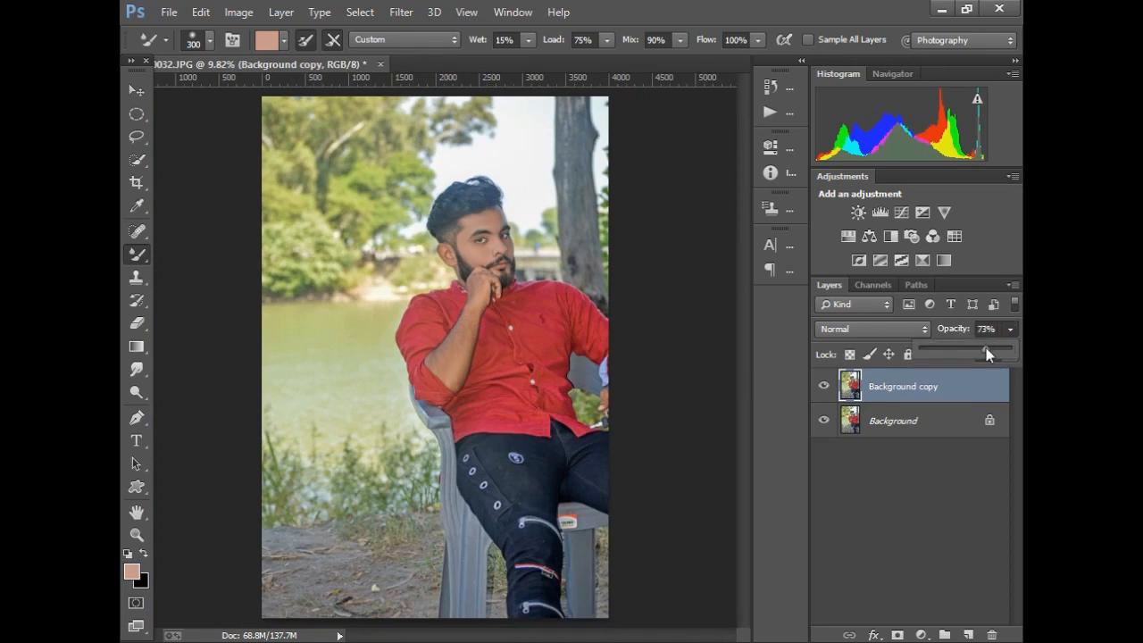
{"action": "left_click", "coordinate": [136, 534]}
{"action": "left_click_drag", "start_coordinate": [509, 241], "coordinate": [624, 371]}
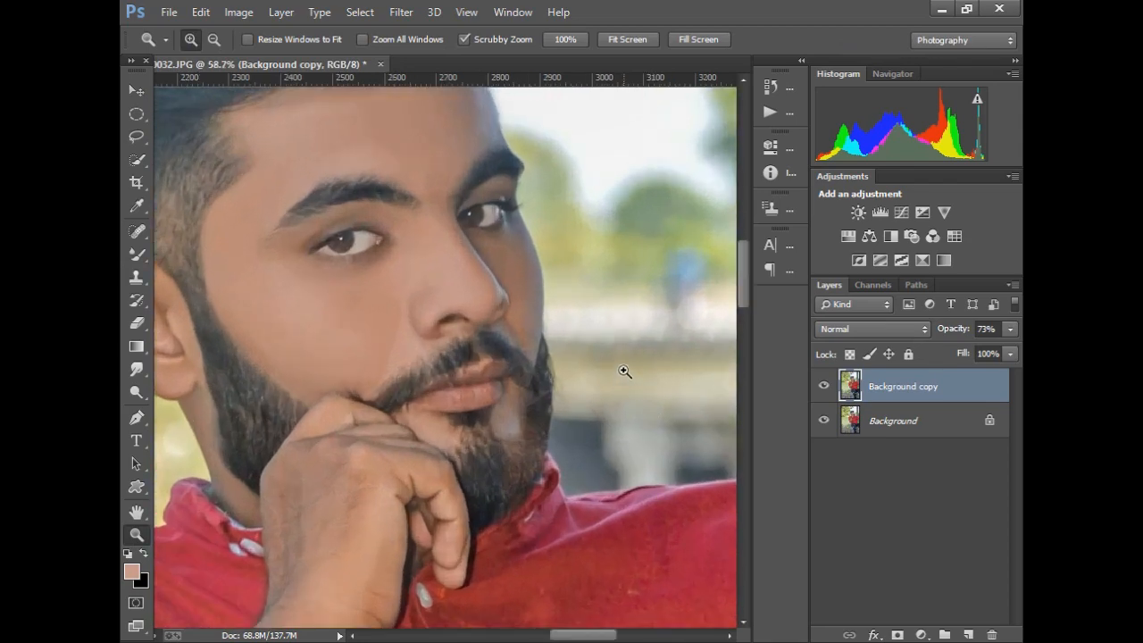
{"action": "left_click_drag", "start_coordinate": [1010, 330], "coordinate": [1002, 373]}
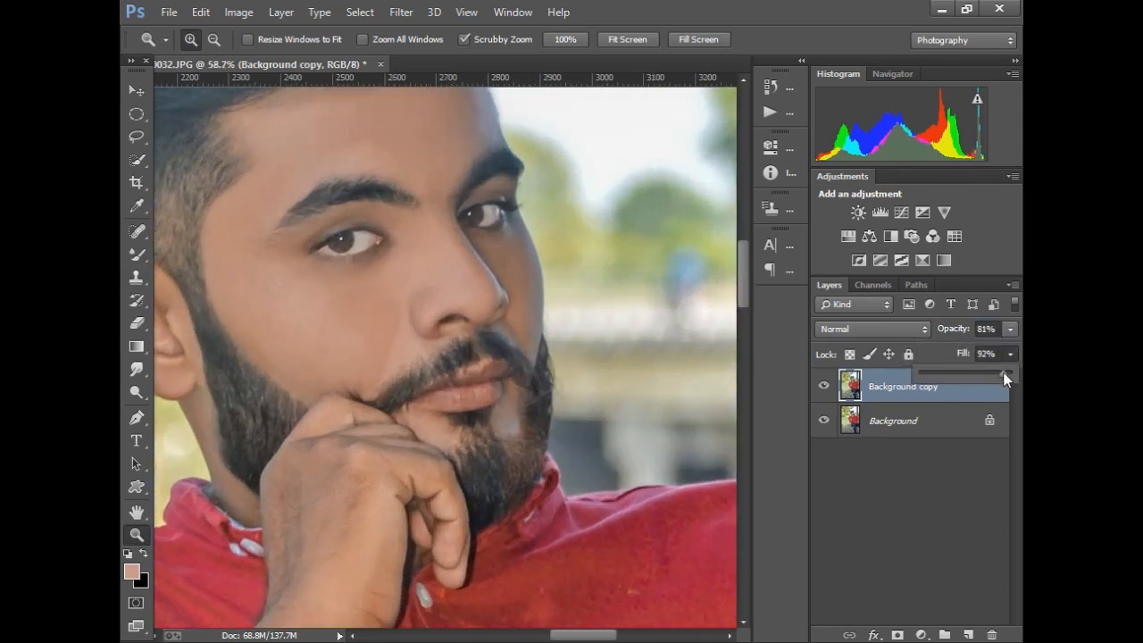
{"action": "right_click", "coordinate": [558, 329]}
{"action": "left_click", "coordinate": [581, 341]}
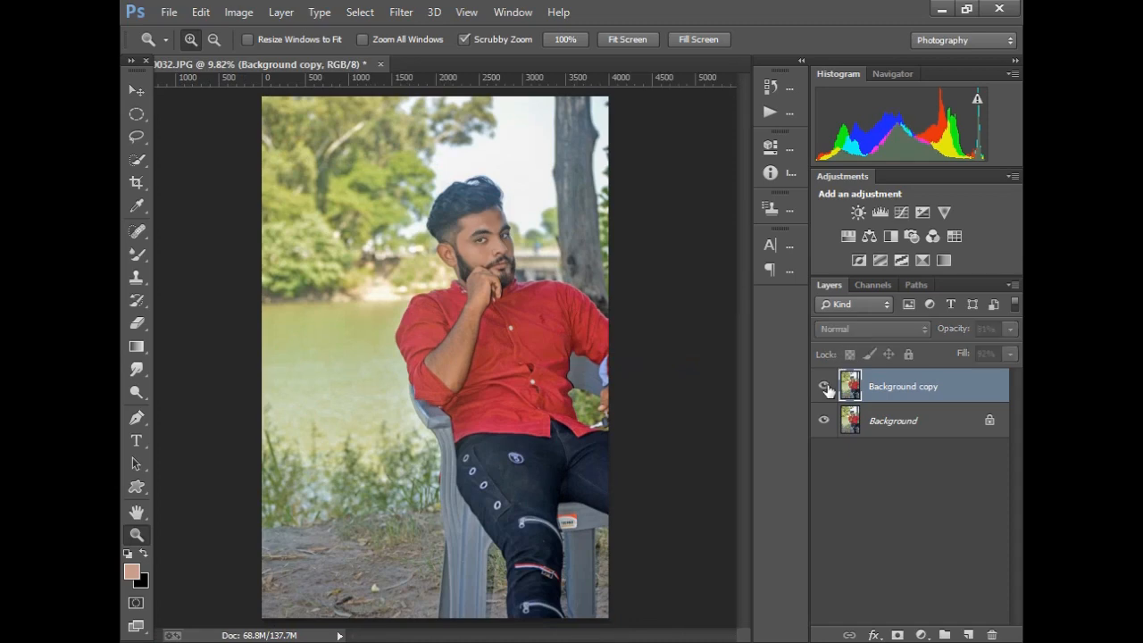
Flatten the smoothed image and duplicate the Background layer.
{"action": "left_click", "coordinate": [1012, 286]}
{"action": "left_click", "coordinate": [893, 549]}
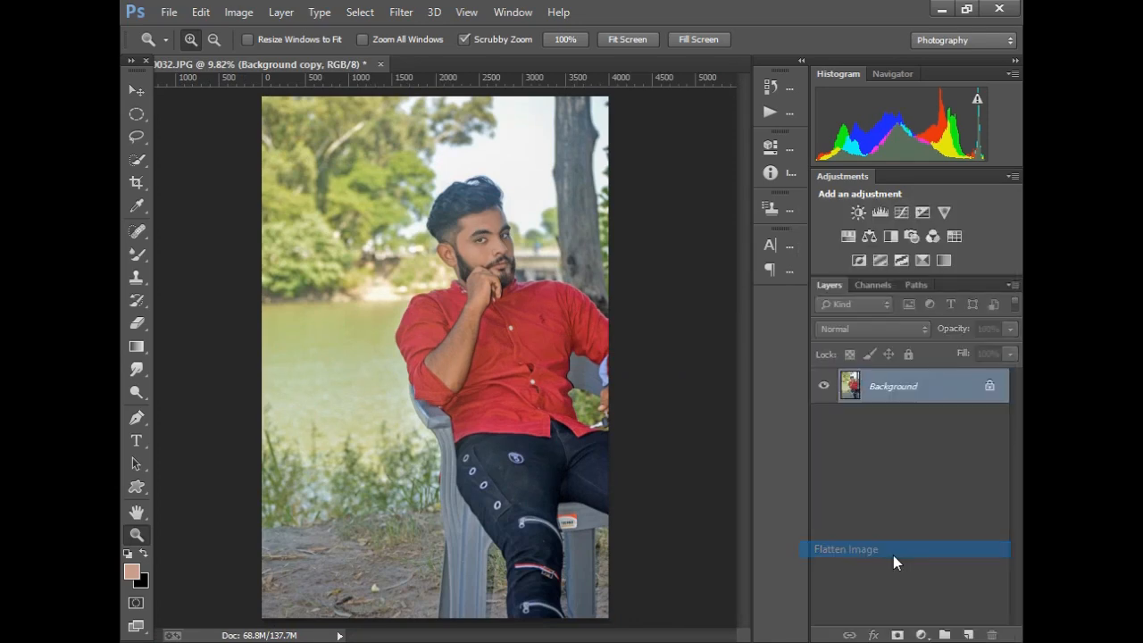
{"action": "left_click_drag", "start_coordinate": [905, 396], "coordinate": [967, 635]}
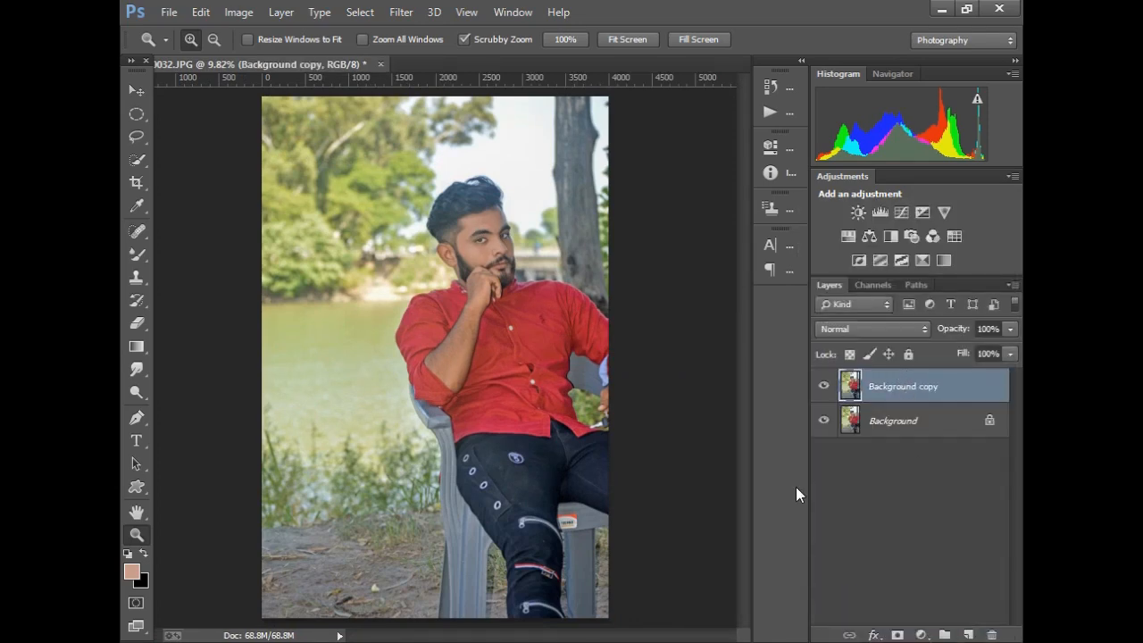
Open the Camera Raw filter on the duplicate layer and set the HSL hue of Yellows to +100.
{"action": "left_click", "coordinate": [406, 14]}
{"action": "left_click", "coordinate": [432, 125]}
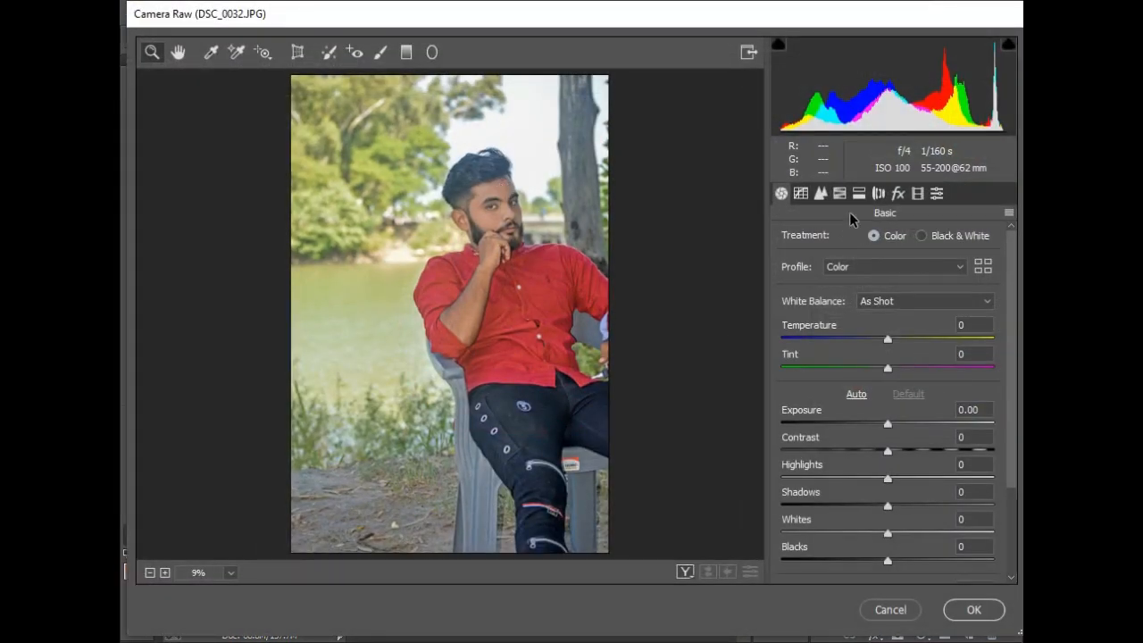
{"action": "left_click", "coordinate": [840, 193]}
{"action": "left_click", "coordinate": [841, 235]}
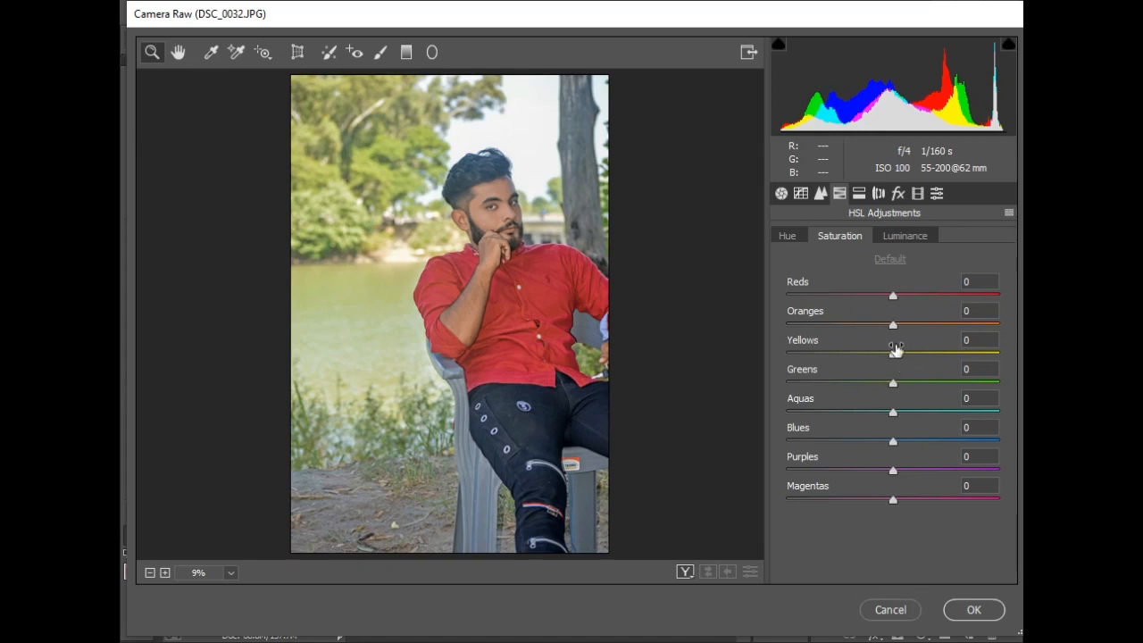
{"action": "left_click", "coordinate": [787, 236]}
{"action": "left_click_drag", "start_coordinate": [923, 359], "coordinate": [1000, 355]}
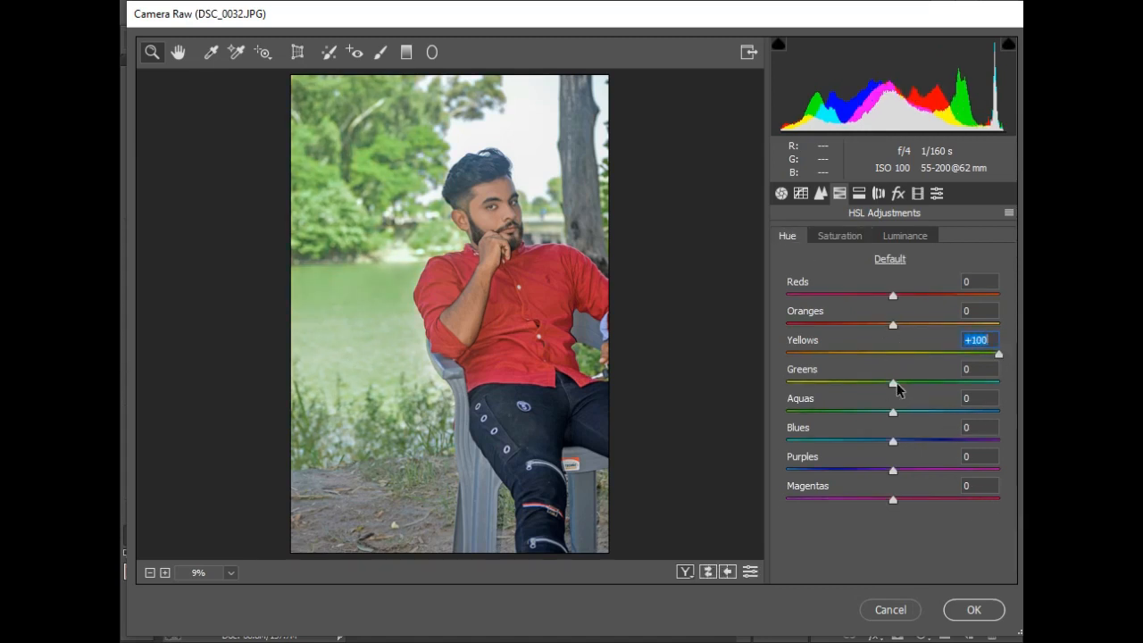
Set the HSL saturation of both Greens and Yellows to -100.
{"action": "left_click_drag", "start_coordinate": [896, 385], "coordinate": [743, 382]}
{"action": "left_click", "coordinate": [841, 238]}
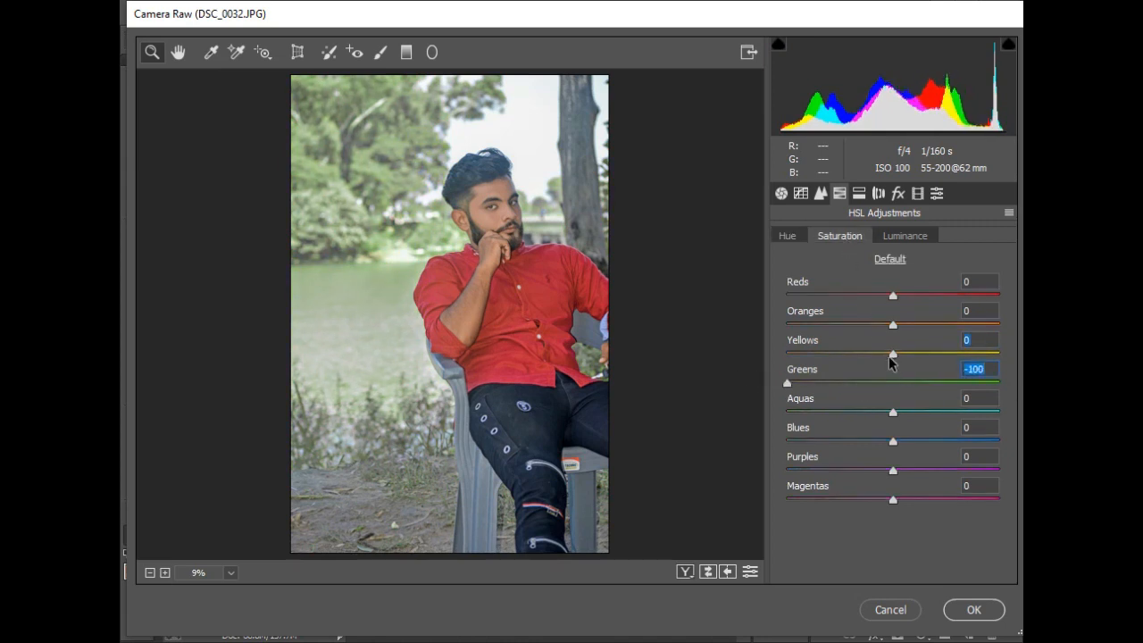
{"action": "left_click_drag", "start_coordinate": [891, 357], "coordinate": [734, 363]}
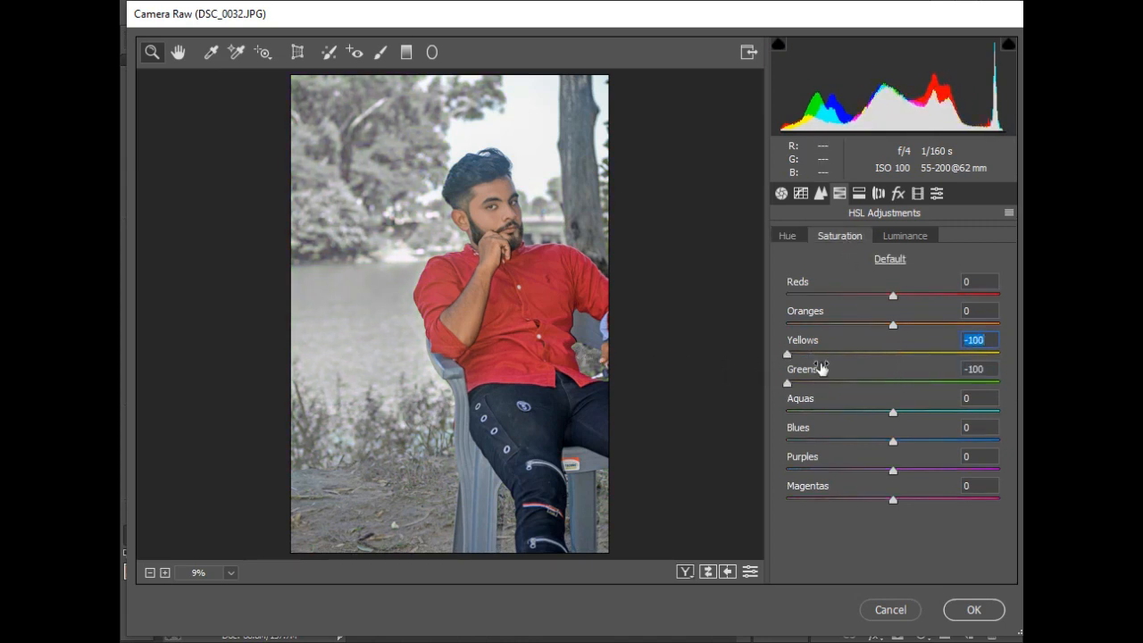
Set Oranges luminance to +15, Oranges saturation to -14 and Reds saturation to +25, and apply the Camera Raw filter.
{"action": "left_click", "coordinate": [908, 238]}
{"action": "left_click_drag", "start_coordinate": [893, 325], "coordinate": [912, 328]}
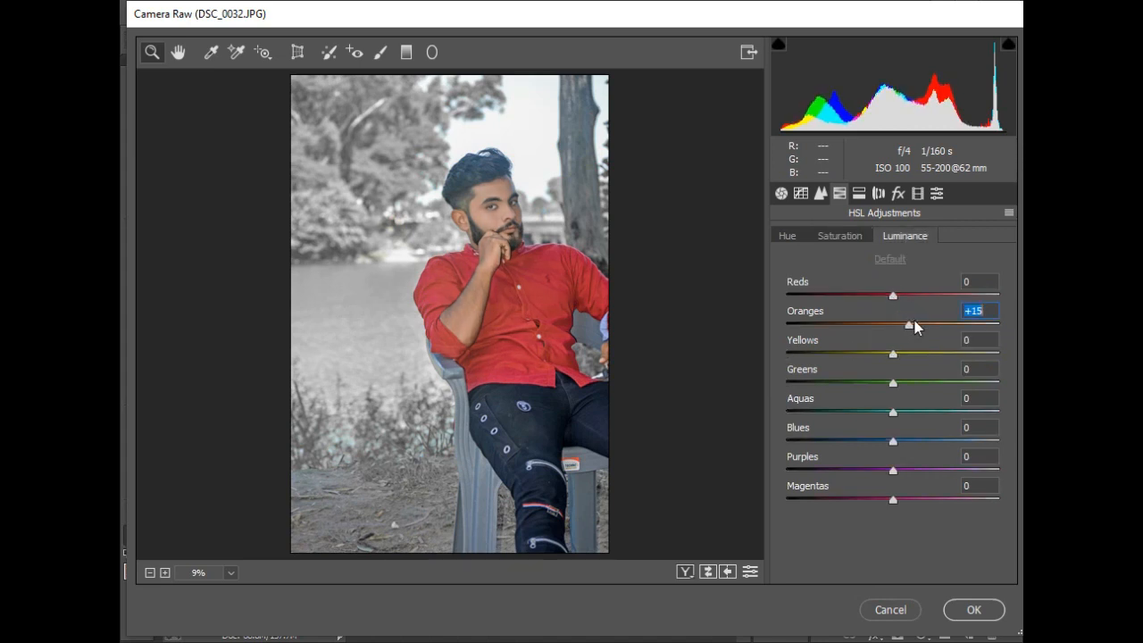
{"action": "left_click", "coordinate": [839, 236]}
{"action": "left_click_drag", "start_coordinate": [893, 295], "coordinate": [921, 295]}
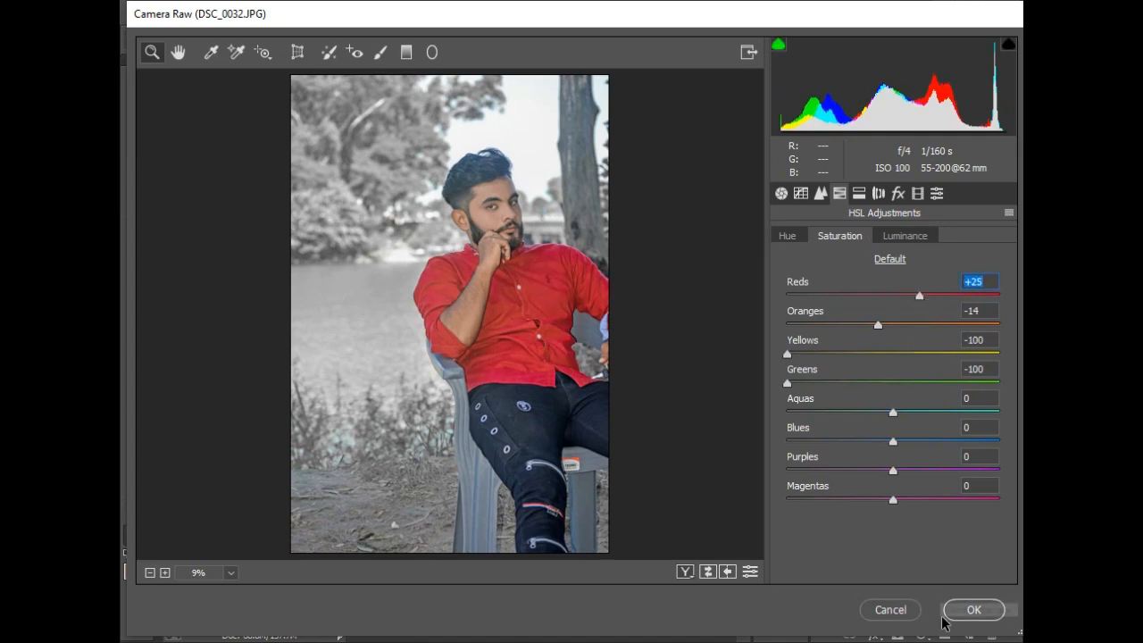
{"action": "left_click", "coordinate": [971, 611]}
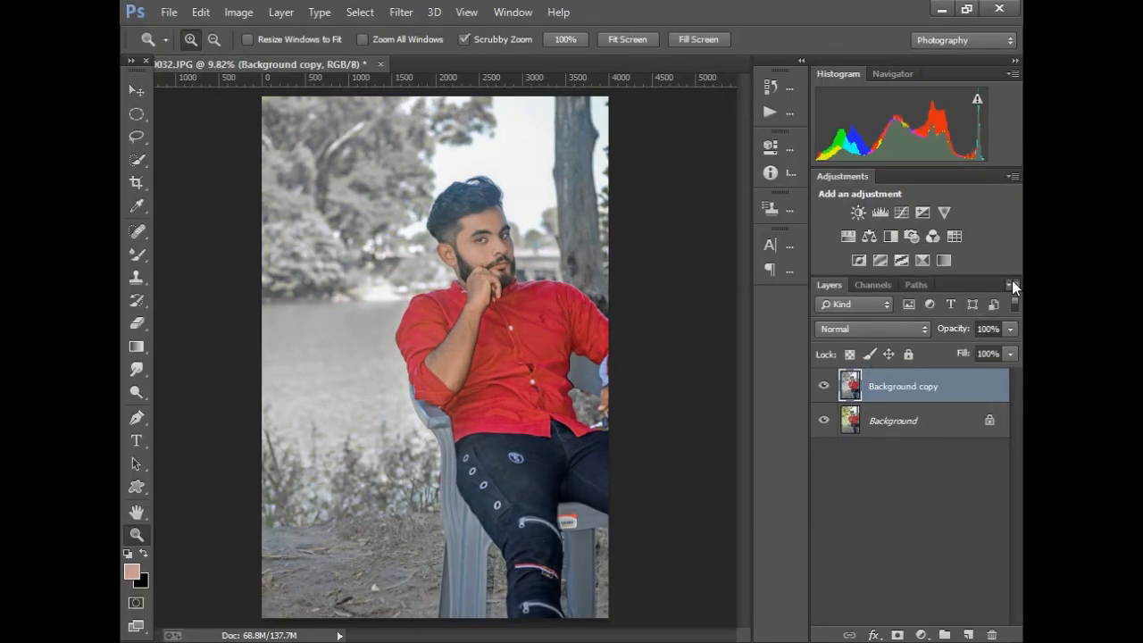
Flatten the filtered image and duplicate the Background layer.
{"action": "left_click", "coordinate": [1009, 284]}
{"action": "left_click", "coordinate": [875, 548]}
{"action": "left_click_drag", "start_coordinate": [909, 389], "coordinate": [968, 635]}
{"action": "left_click", "coordinate": [466, 11]}
{"action": "mouse_move", "coordinate": [401, 12]}
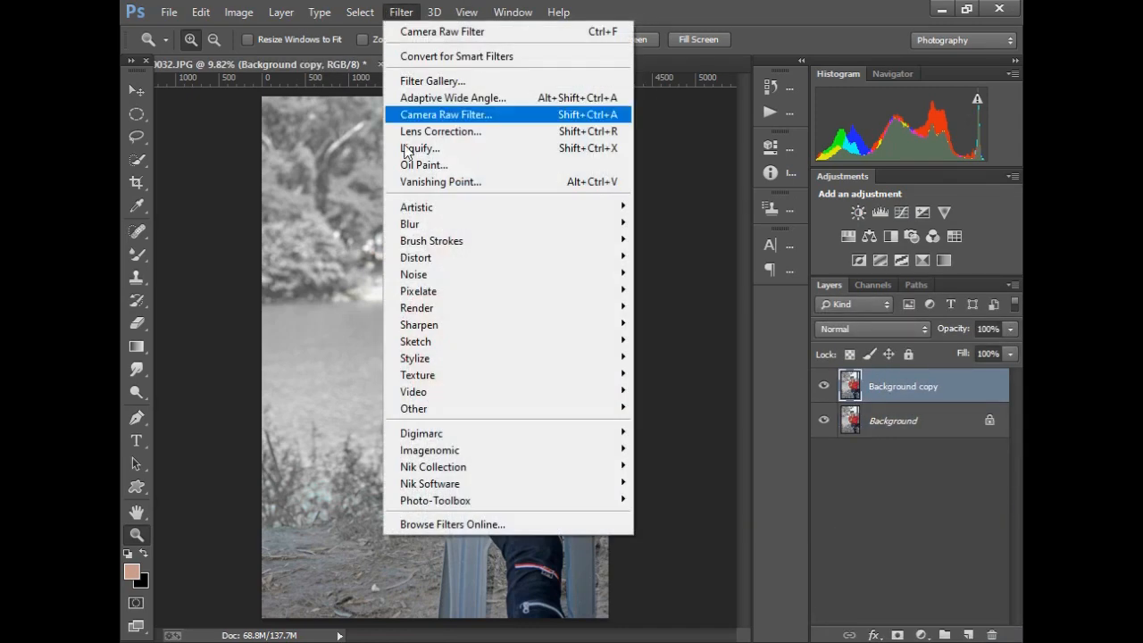
{"action": "left_click", "coordinate": [408, 115]}
Set the Background copy layer's blend mode to Screen.
{"action": "left_click", "coordinate": [884, 329]}
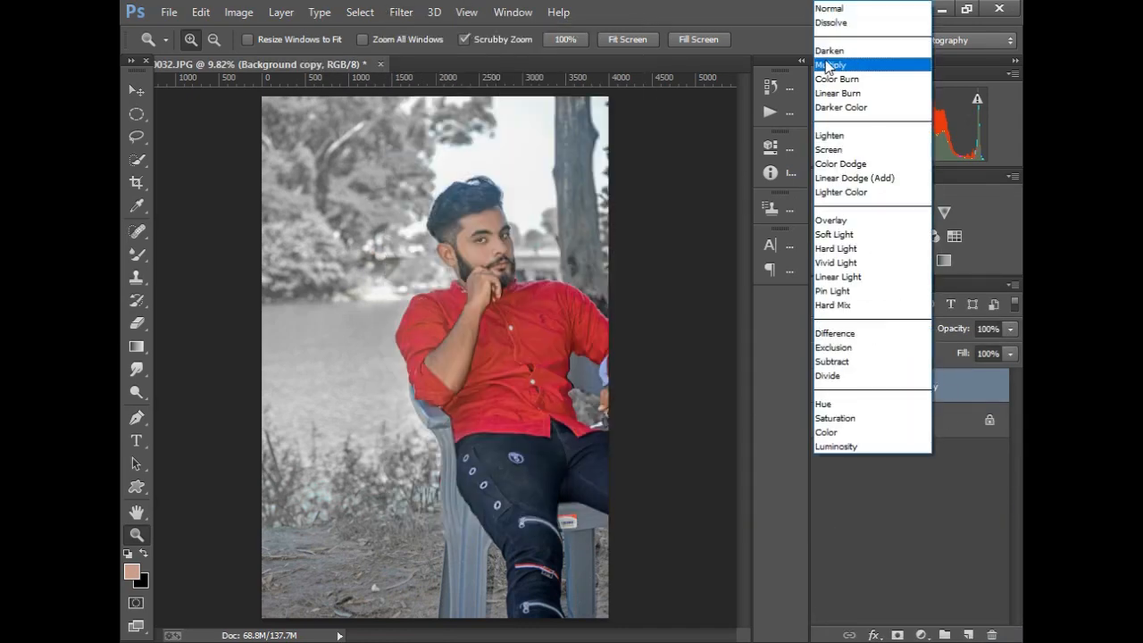
{"action": "left_click", "coordinate": [839, 140]}
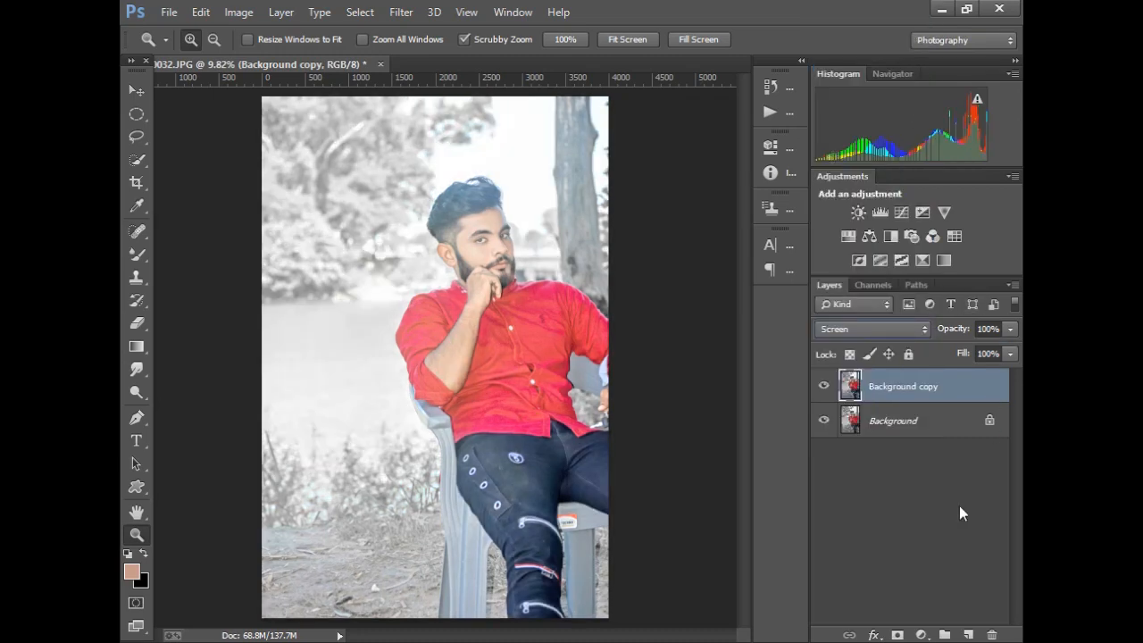
{"action": "right_click", "coordinate": [887, 392]}
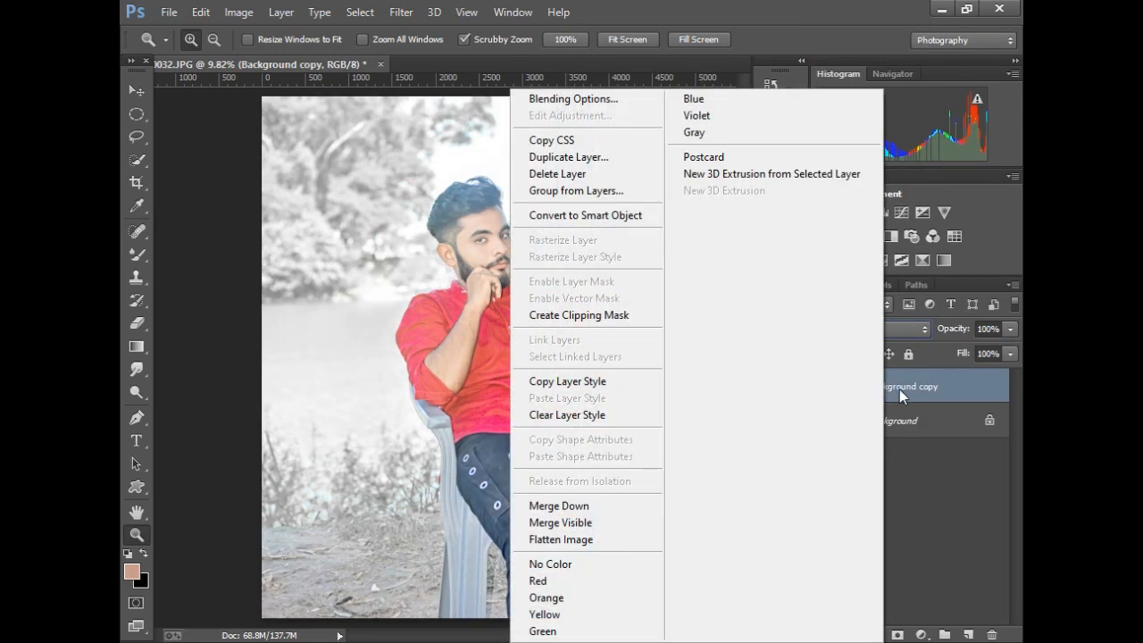
{"action": "left_click", "coordinate": [921, 390]}
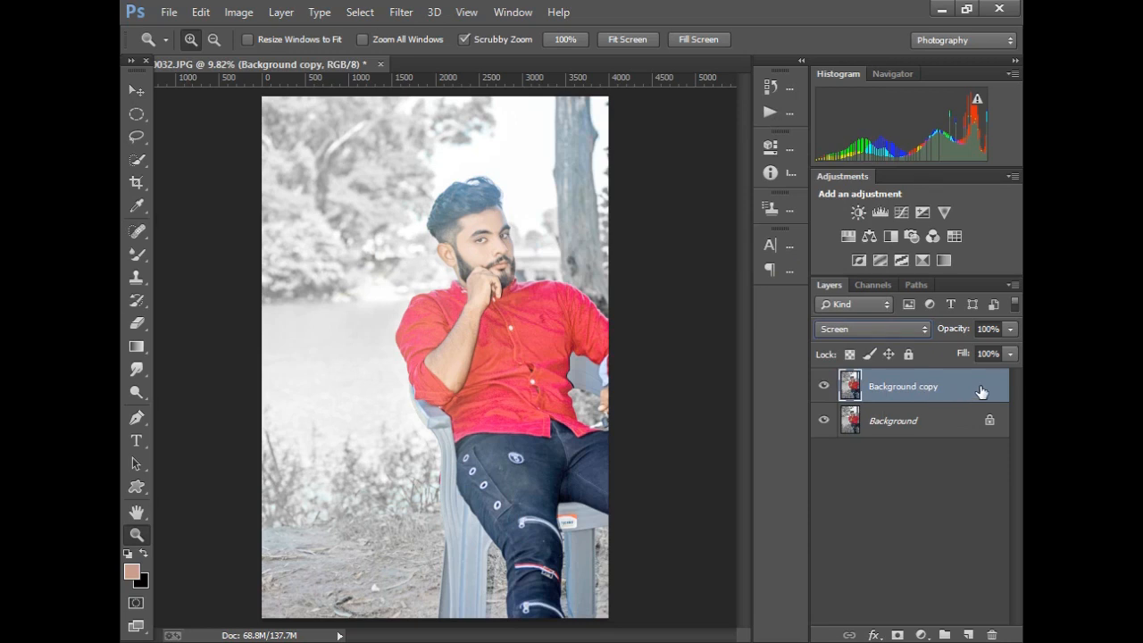
Limit the Screen layer to highlights with Blend If Gray by splitting the underlying layer's black slider to about 158 / 205.
{"action": "left_click", "coordinate": [875, 635]}
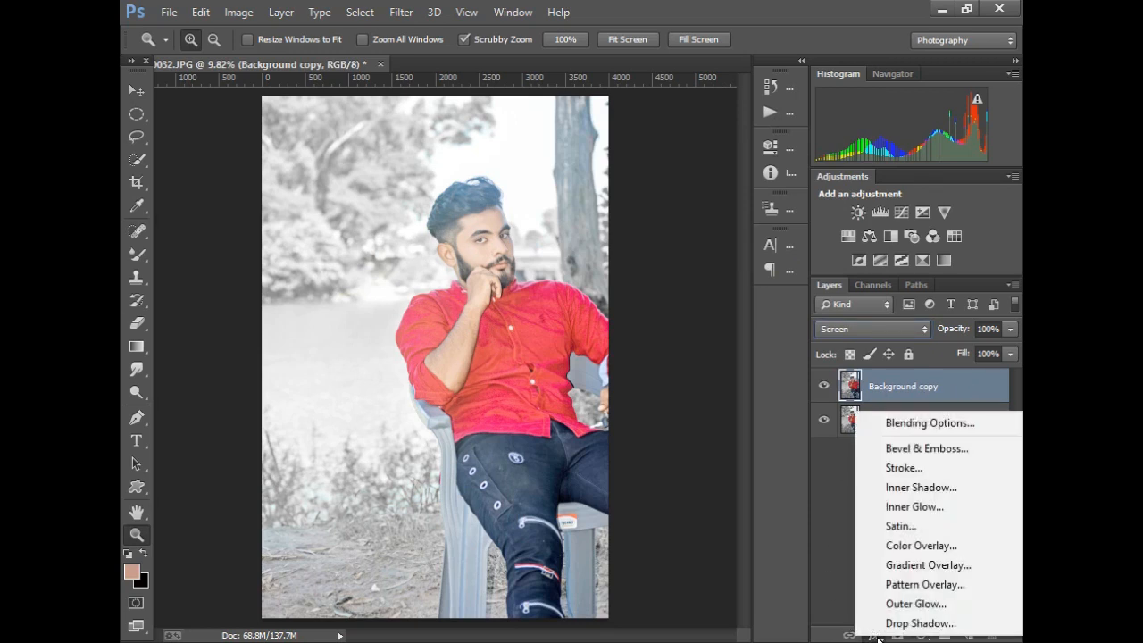
{"action": "left_click", "coordinate": [930, 425]}
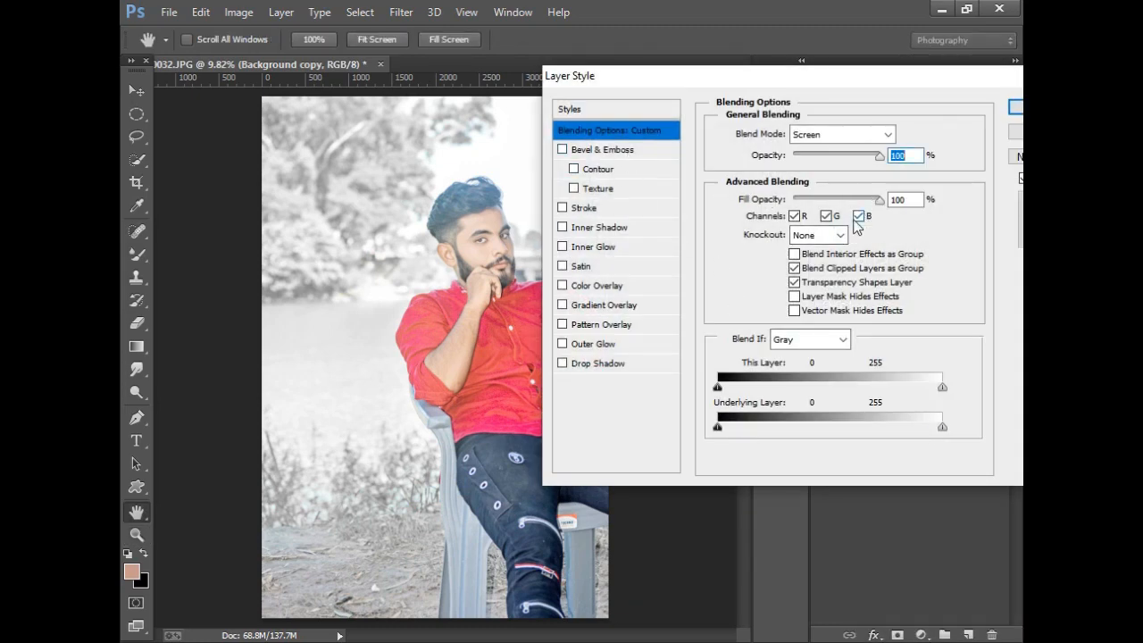
{"action": "left_click_drag", "start_coordinate": [754, 425], "coordinate": [859, 428]}
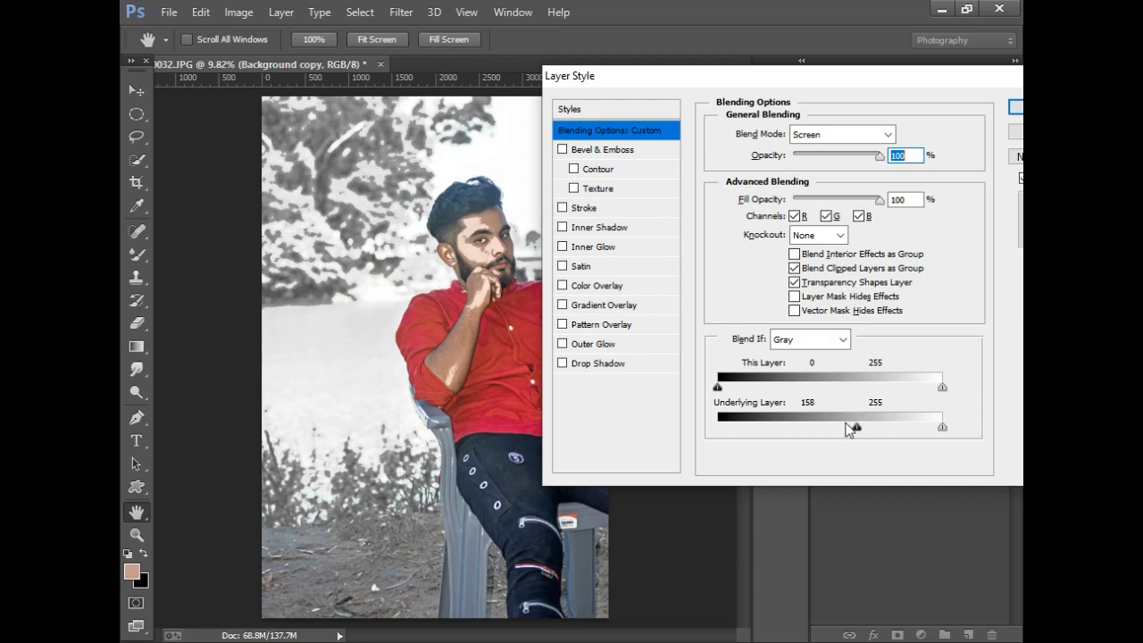
{"action": "left_click_drag", "start_coordinate": [860, 432], "coordinate": [896, 422]}
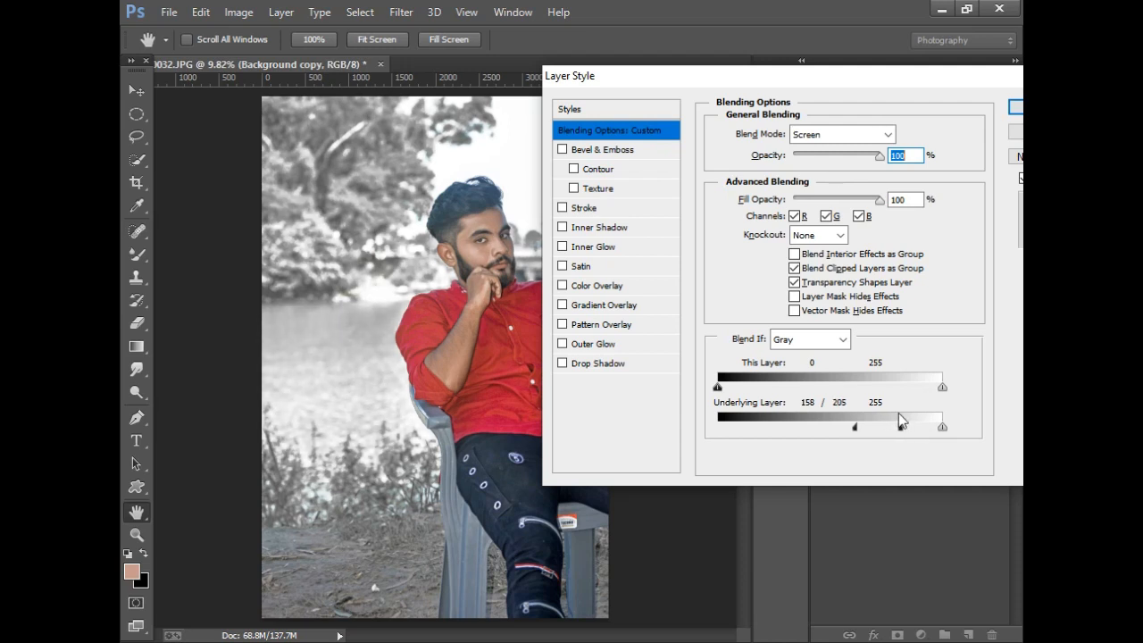
{"action": "mouse_move", "coordinate": [855, 433]}
{"action": "left_mouse_down"}
{"action": "mouse_move", "coordinate": [821, 430]}
{"action": "mouse_move", "coordinate": [860, 432]}
{"action": "left_mouse_up"}
{"action": "left_click", "coordinate": [1016, 106]}
Duplicate the Background layer again and set the new copy's blend mode to Screen.
{"action": "left_click", "coordinate": [914, 425]}
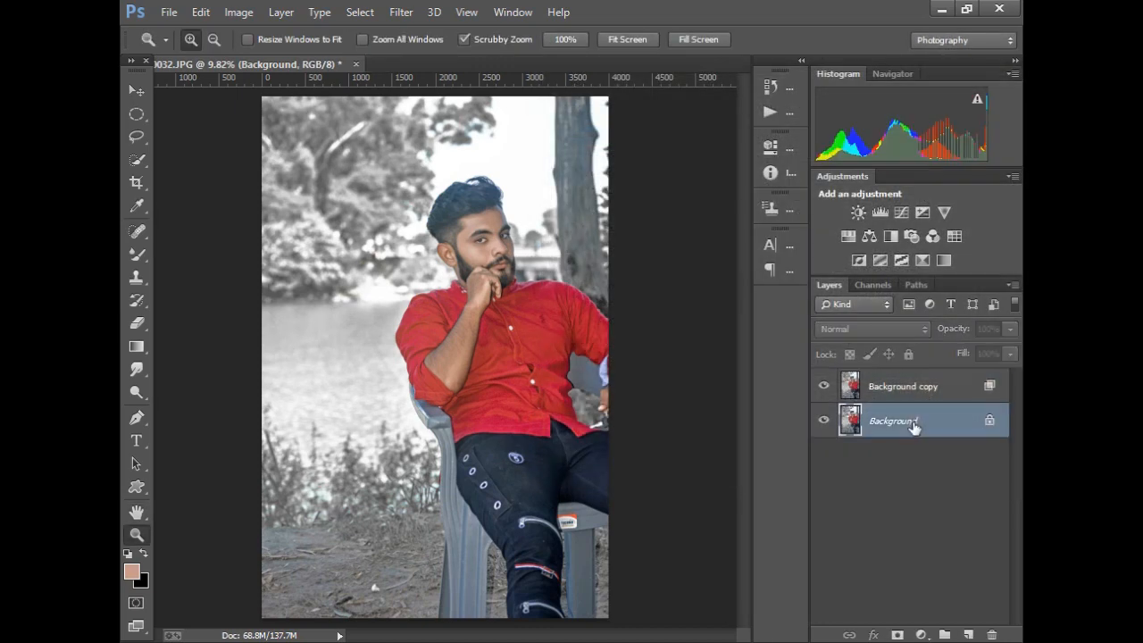
{"action": "mouse_move", "coordinate": [924, 426]}
{"action": "left_mouse_down"}
{"action": "mouse_move", "coordinate": [953, 614]}
{"action": "mouse_move", "coordinate": [967, 634]}
{"action": "left_mouse_up"}
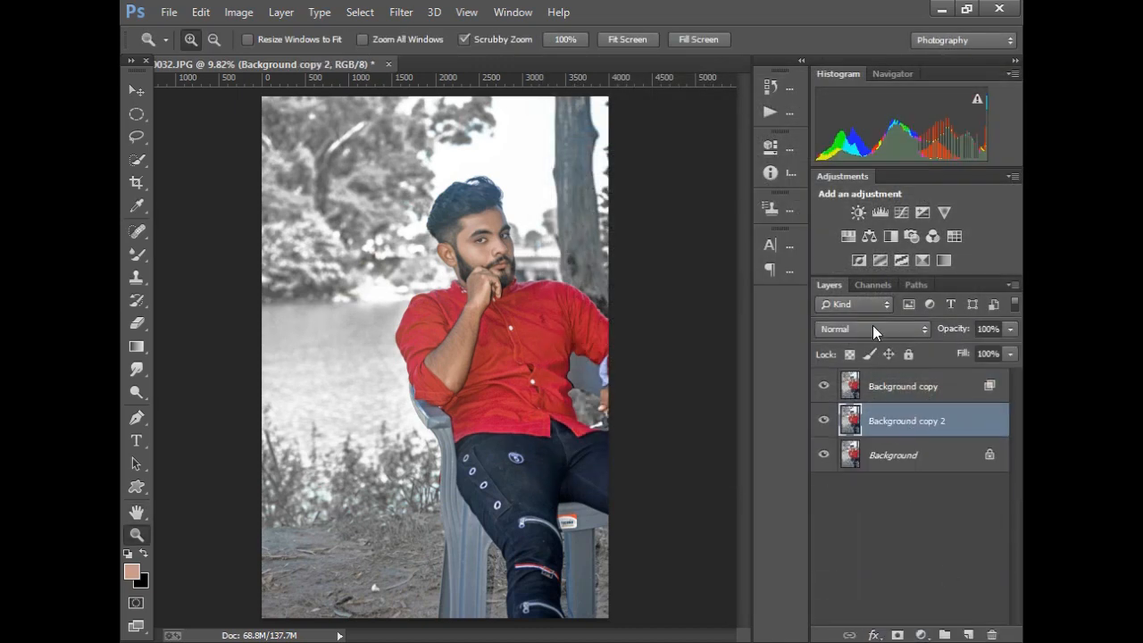
{"action": "left_click", "coordinate": [872, 326]}
{"action": "left_click", "coordinate": [839, 149]}
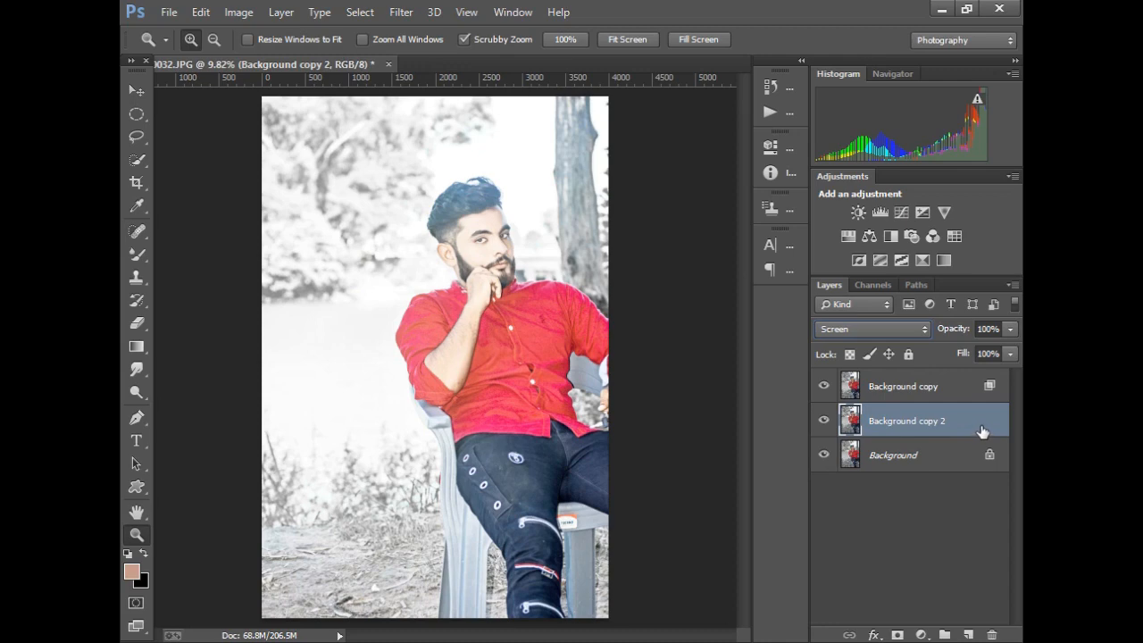
Split the underlying layer's black Blend If slider to about 117 / 152 for the Background copy 2 layer.
{"action": "double_click", "coordinate": [980, 432]}
{"action": "left_click_drag", "start_coordinate": [717, 427], "coordinate": [852, 428]}
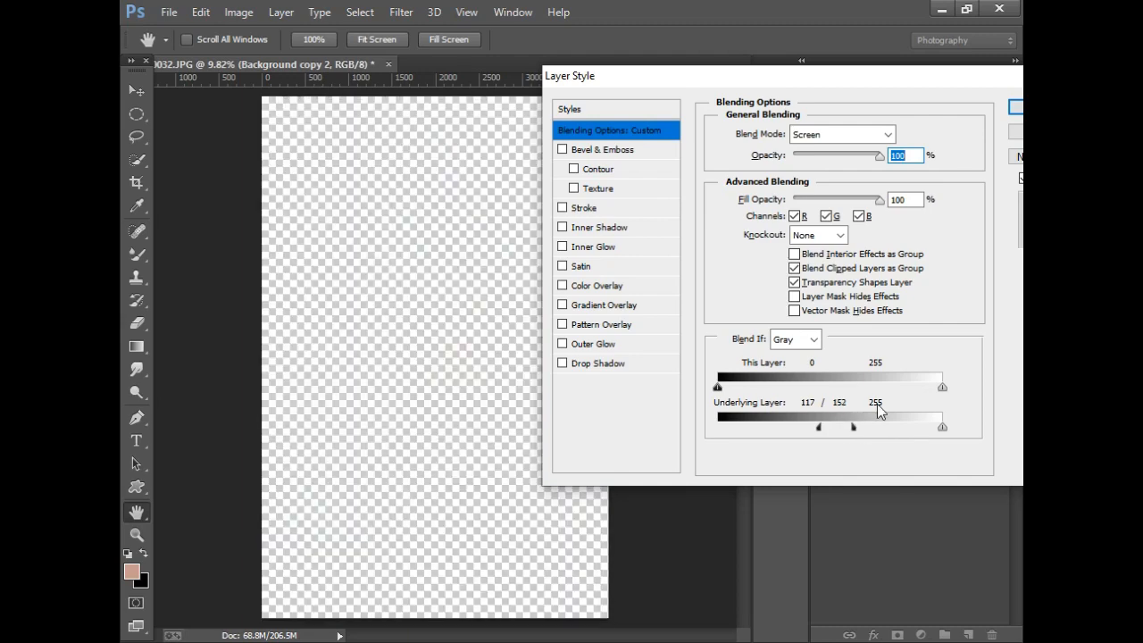
{"action": "key", "text": "z"}
{"action": "left_click", "coordinate": [1016, 106]}
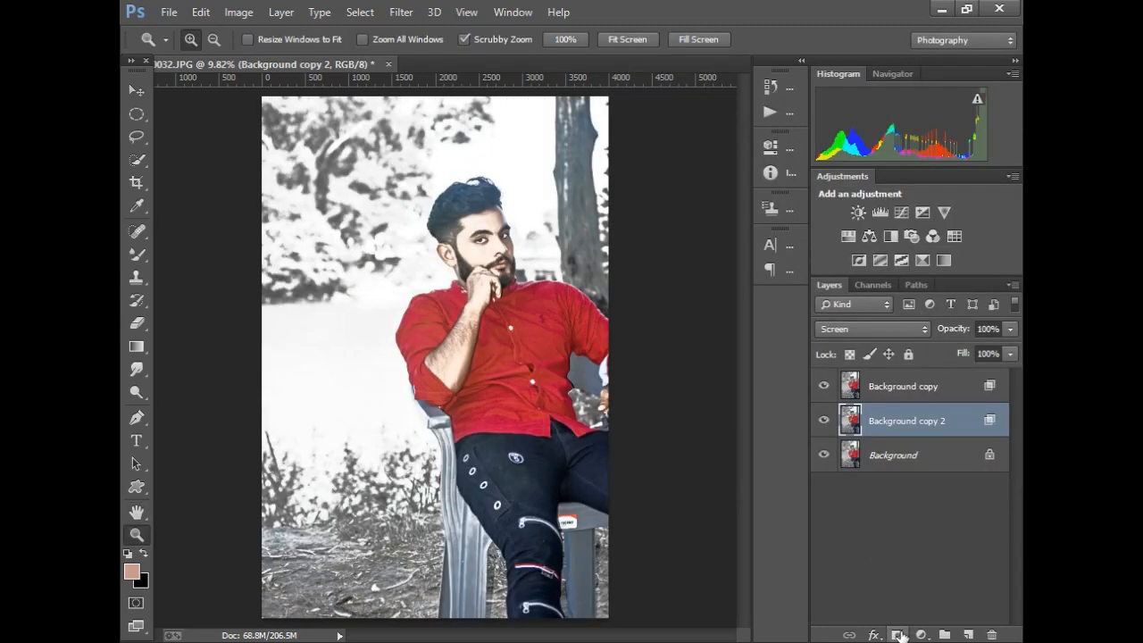
Add a layer mask inverted to black to Background copy 2, and choose a soft round brush for painting on it.
{"action": "left_click", "coordinate": [897, 634]}
{"action": "key", "text": "ctrl+i"}
{"action": "left_click_drag", "start_coordinate": [507, 235], "coordinate": [660, 399]}
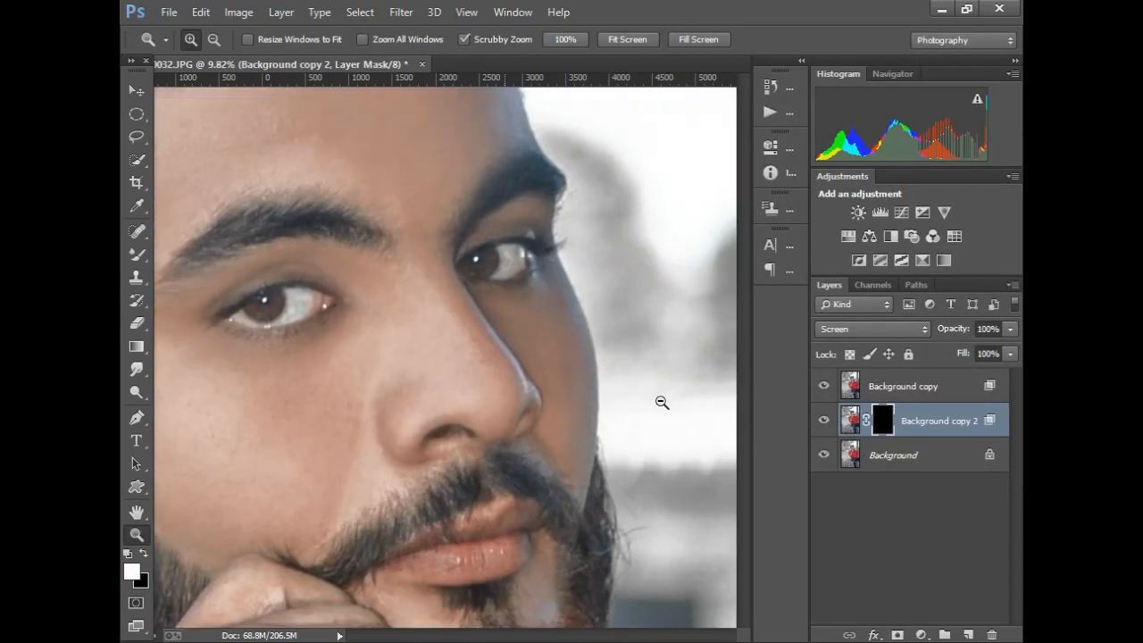
{"action": "left_click_drag", "start_coordinate": [562, 260], "coordinate": [555, 324]}
{"action": "left_click", "coordinate": [137, 254]}
{"action": "left_click", "coordinate": [194, 249]}
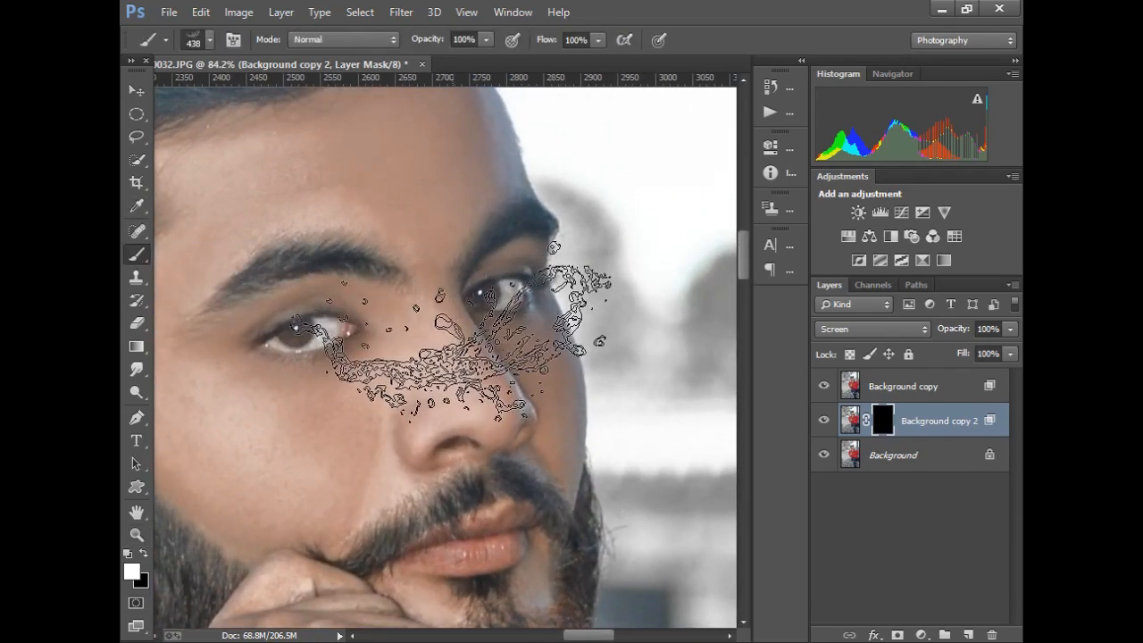
{"action": "right_click", "coordinate": [471, 330]}
{"action": "mouse_move", "coordinate": [655, 525]}
{"action": "left_mouse_down"}
{"action": "mouse_move", "coordinate": [668, 428]}
{"action": "mouse_move", "coordinate": [655, 444]}
{"action": "left_mouse_up"}
{"action": "left_click", "coordinate": [489, 447]}
{"action": "left_click", "coordinate": [150, 273]}
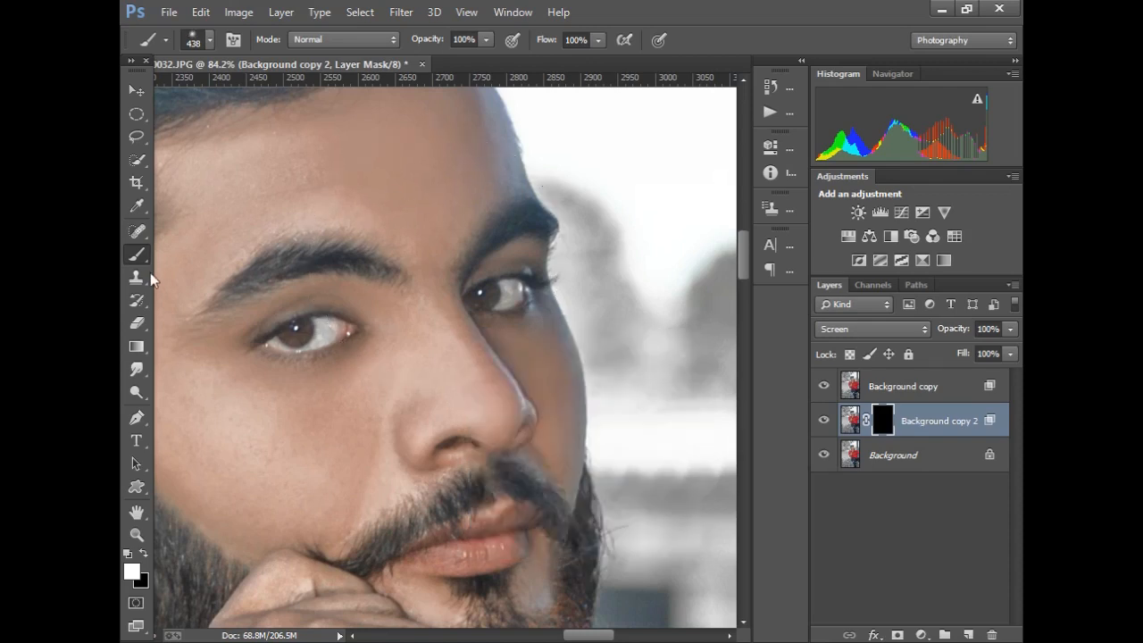
Brighten the eyes by painting white on the Background copy 2 mask with the brush reduced to size 80.
{"action": "key", "text": "bracketleft"}
{"action": "key", "text": "bracketleft"}
{"action": "key", "text": "bracketleft"}
{"action": "key", "text": "bracketleft"}
{"action": "key", "text": "bracketleft"}
{"action": "key", "text": "bracketleft"}
{"action": "key", "text": "bracketleft"}
{"action": "key", "text": "bracketleft"}
{"action": "left_click_drag", "start_coordinate": [502, 305], "coordinate": [577, 435]}
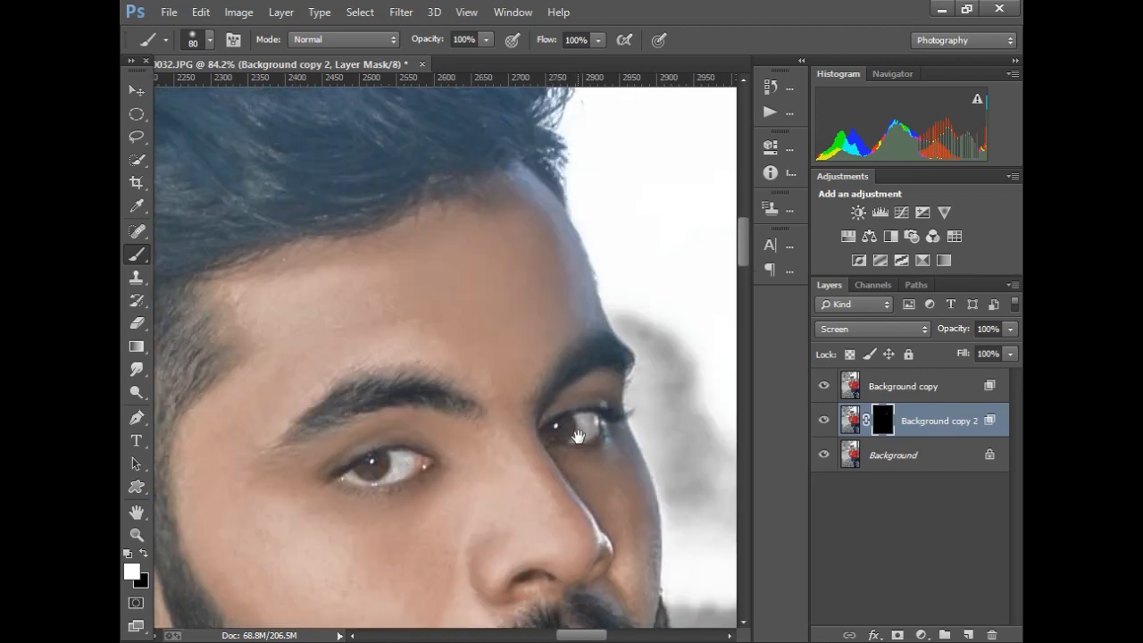
Brighten the forehead by painting white on the mask with the brush enlarged to size 400.
{"action": "key", "text": "bracketright"}
{"action": "key", "text": "bracketright"}
{"action": "key", "text": "bracketright"}
{"action": "key", "text": "bracketright"}
{"action": "key", "text": "bracketright"}
{"action": "key", "text": "bracketright"}
{"action": "key", "text": "bracketright"}
{"action": "key", "text": "bracketright"}
{"action": "key", "text": "bracketright"}
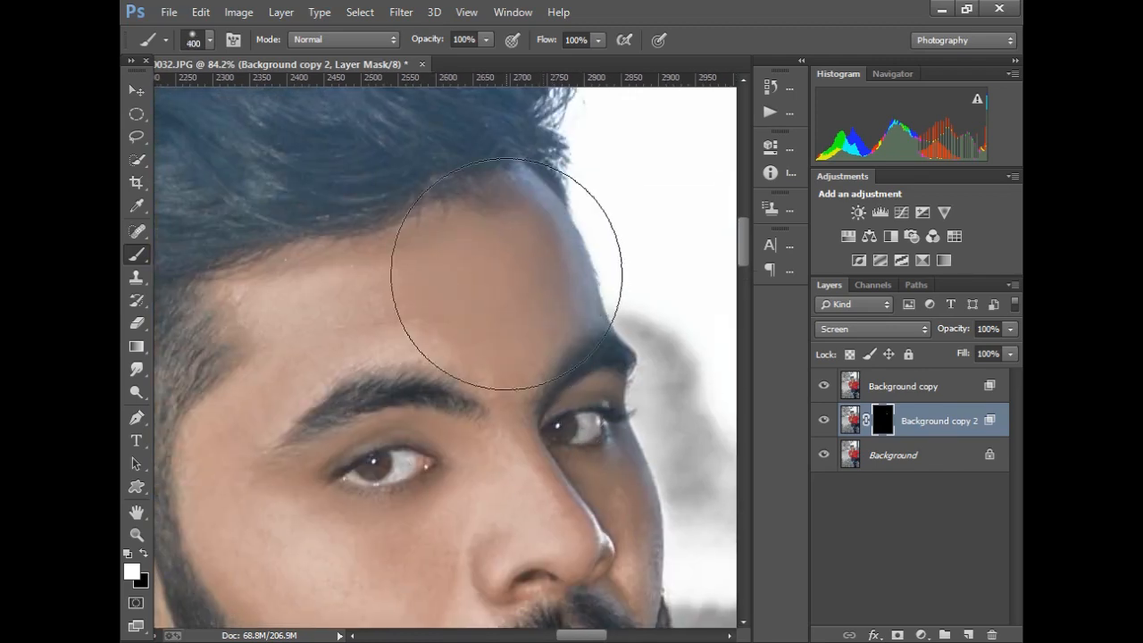
{"action": "left_click", "coordinate": [506, 274]}
Soften the forehead highlight on the mask with the Eraser at size 500 and 37% opacity.
{"action": "key", "text": "e"}
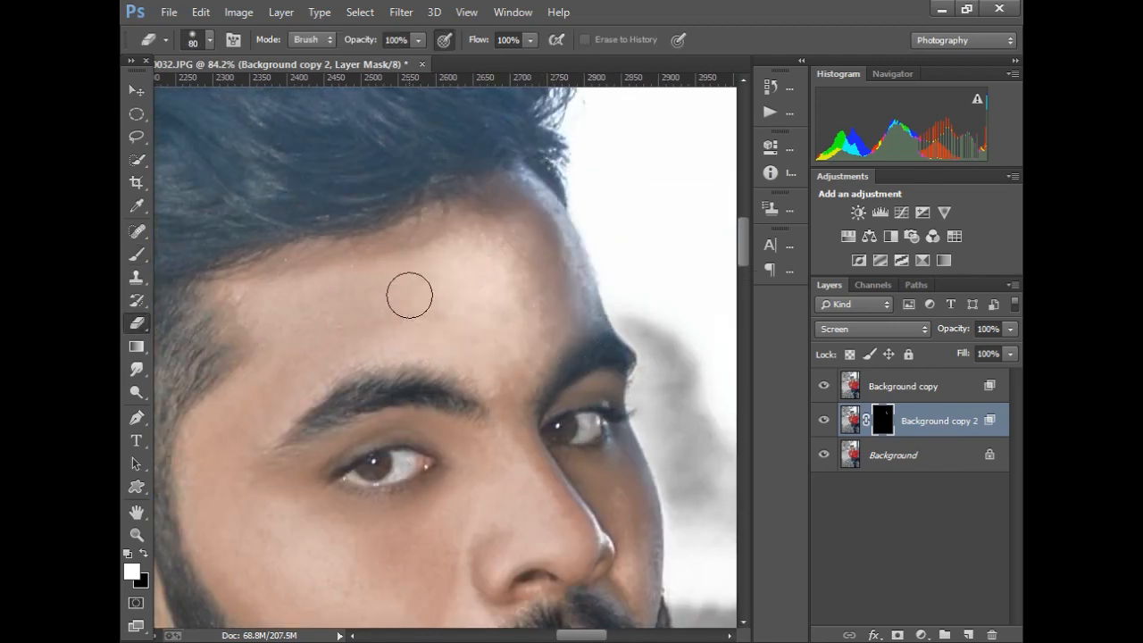
{"action": "key", "text": "bracketright"}
{"action": "key", "text": "bracketright"}
{"action": "key", "text": "bracketright"}
{"action": "key", "text": "bracketright"}
{"action": "key", "text": "bracketright"}
{"action": "key", "text": "bracketright"}
{"action": "key", "text": "bracketright"}
{"action": "key", "text": "bracketright"}
{"action": "key", "text": "bracketright"}
{"action": "left_click", "coordinate": [417, 39]}
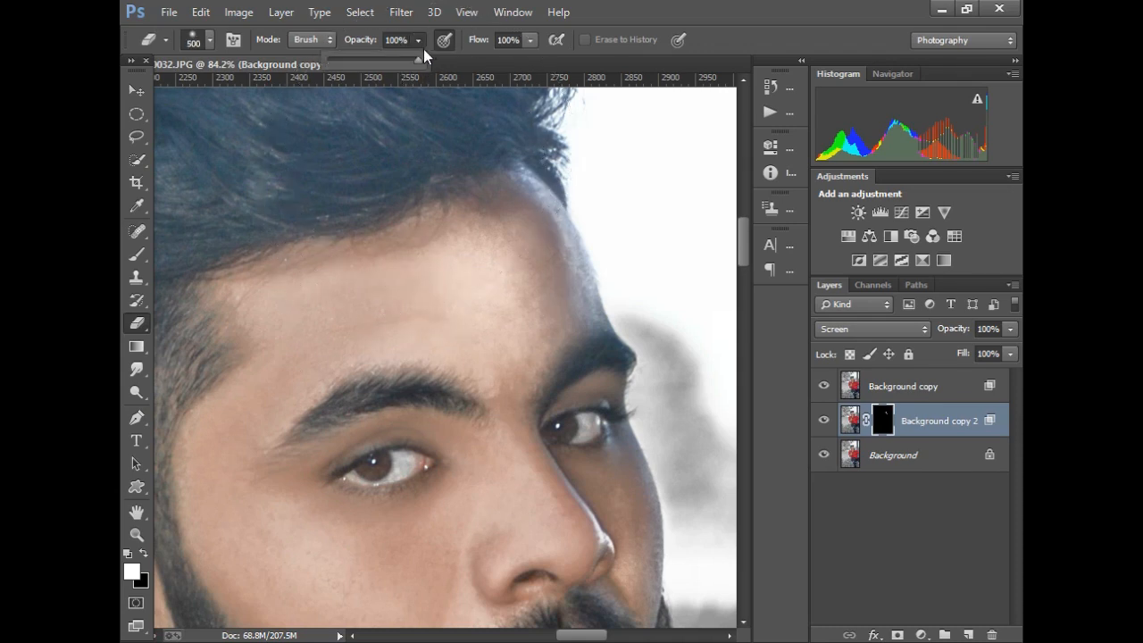
{"action": "left_click_drag", "start_coordinate": [367, 65], "coordinate": [361, 65]}
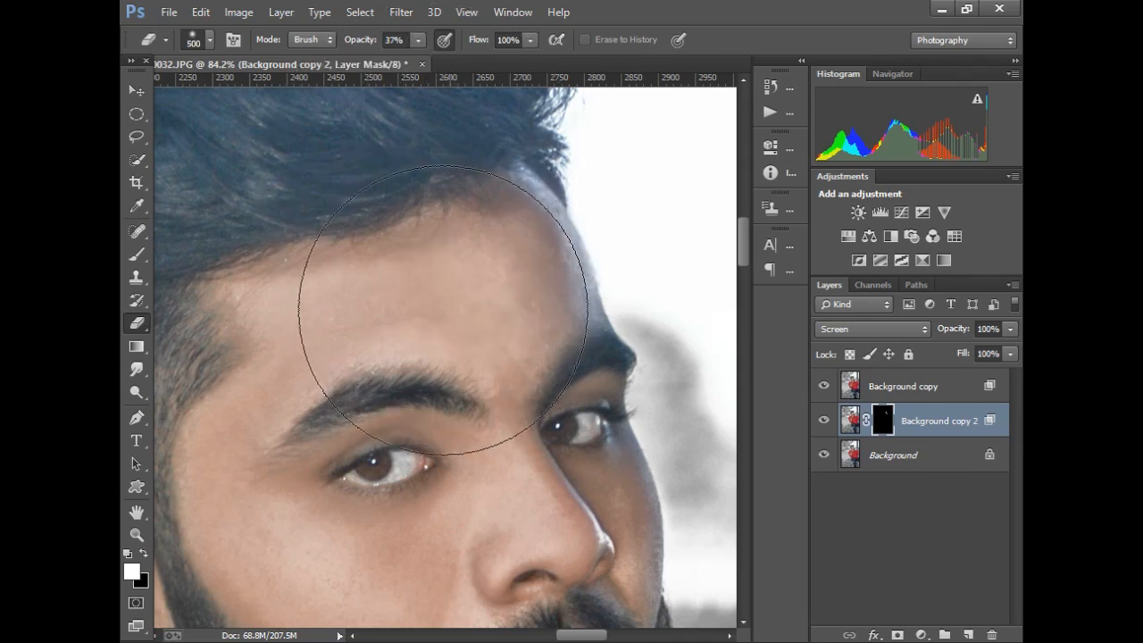
Try a lower opacity on the Background copy and Background copy 2 layers together.
{"action": "key", "text": "ctrl+0"}
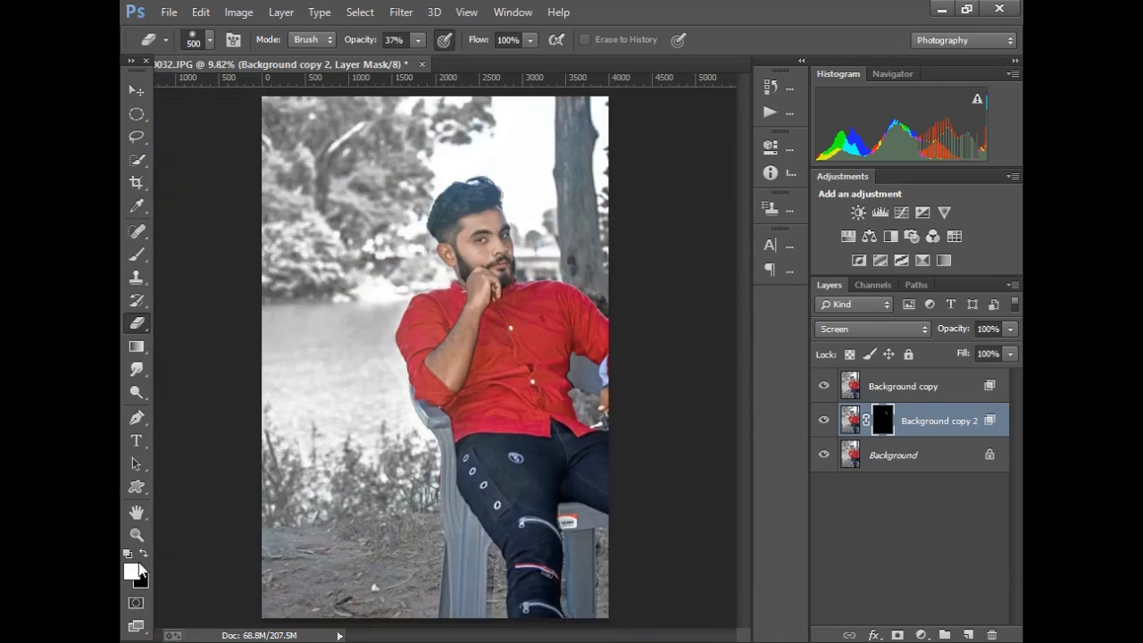
{"action": "key", "text": "z"}
{"action": "left_click", "coordinate": [527, 310]}
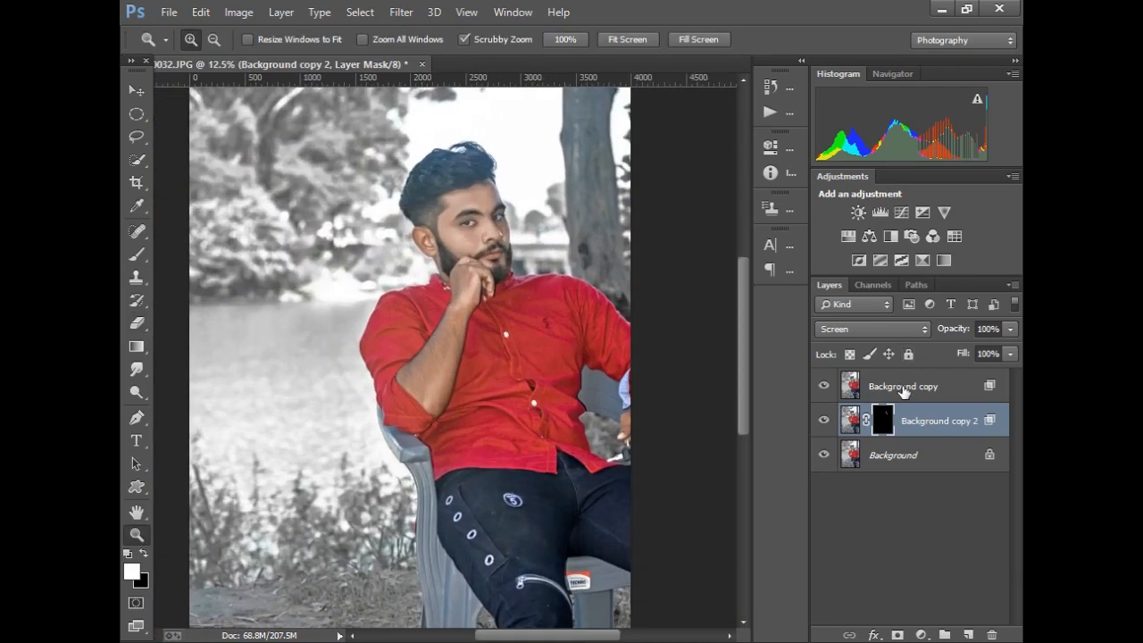
{"action": "left_click", "coordinate": [904, 389], "text": "shift"}
{"action": "left_click", "coordinate": [1008, 354]}
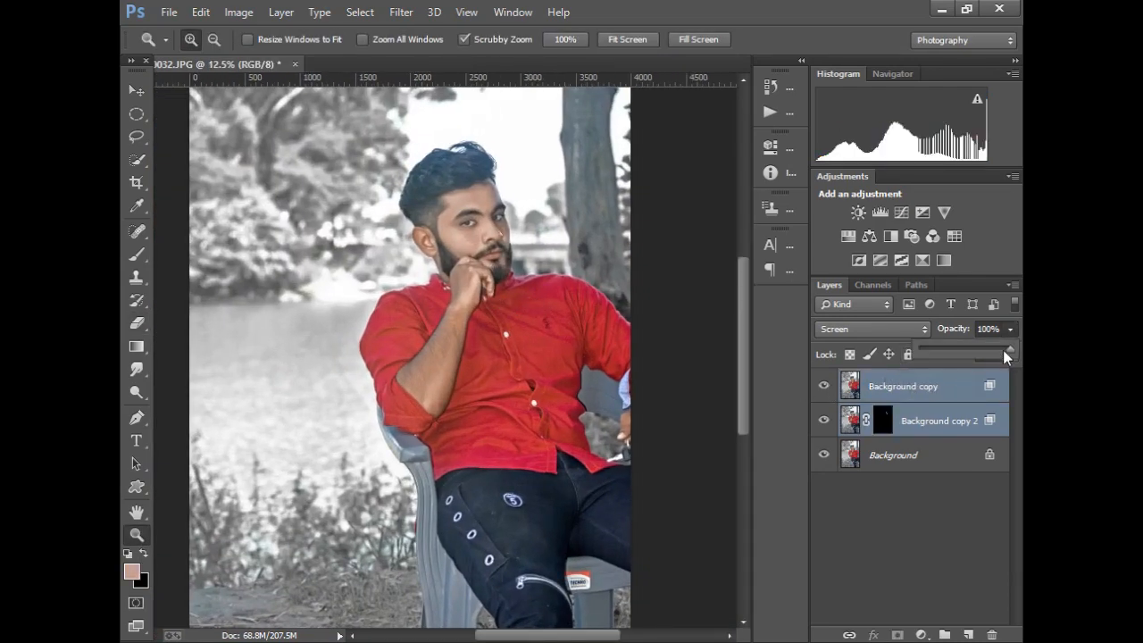
{"action": "left_click_drag", "start_coordinate": [956, 355], "coordinate": [1008, 353]}
Duplicate the Background layer once more and set this copy's blend mode to Multiply.
{"action": "left_click", "coordinate": [905, 470]}
{"action": "left_click_drag", "start_coordinate": [964, 469], "coordinate": [967, 635]}
{"action": "left_click", "coordinate": [877, 332]}
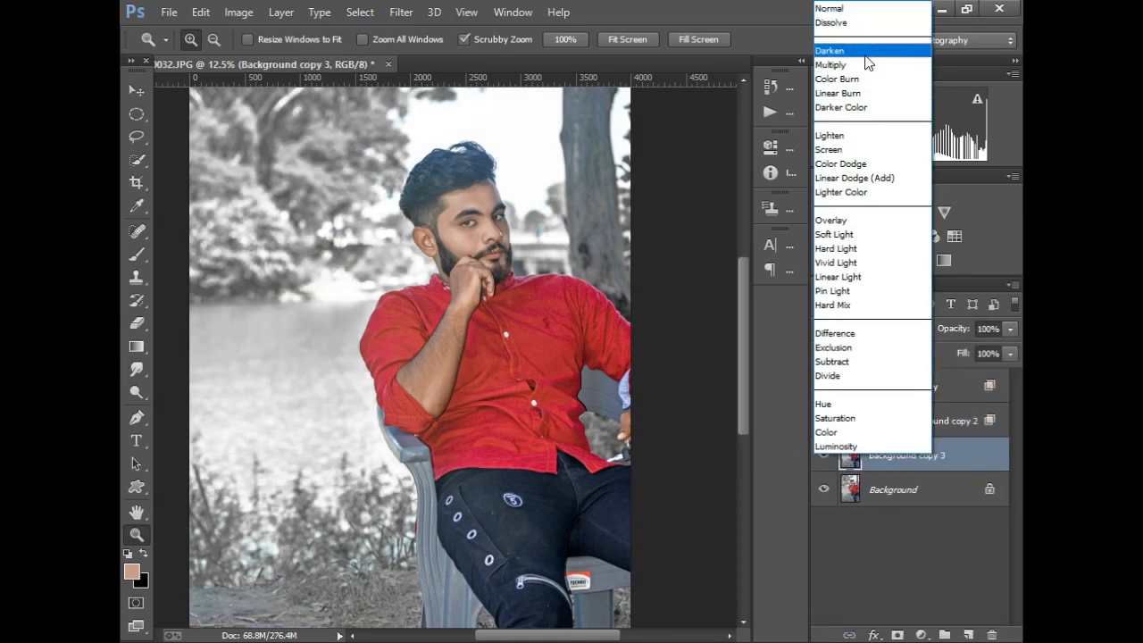
{"action": "left_click", "coordinate": [871, 63]}
Restrict the Multiply layer to darker tones by lowering and splitting the underlying layer's white Blend If slider.
{"action": "left_click", "coordinate": [873, 635]}
{"action": "left_click", "coordinate": [916, 425]}
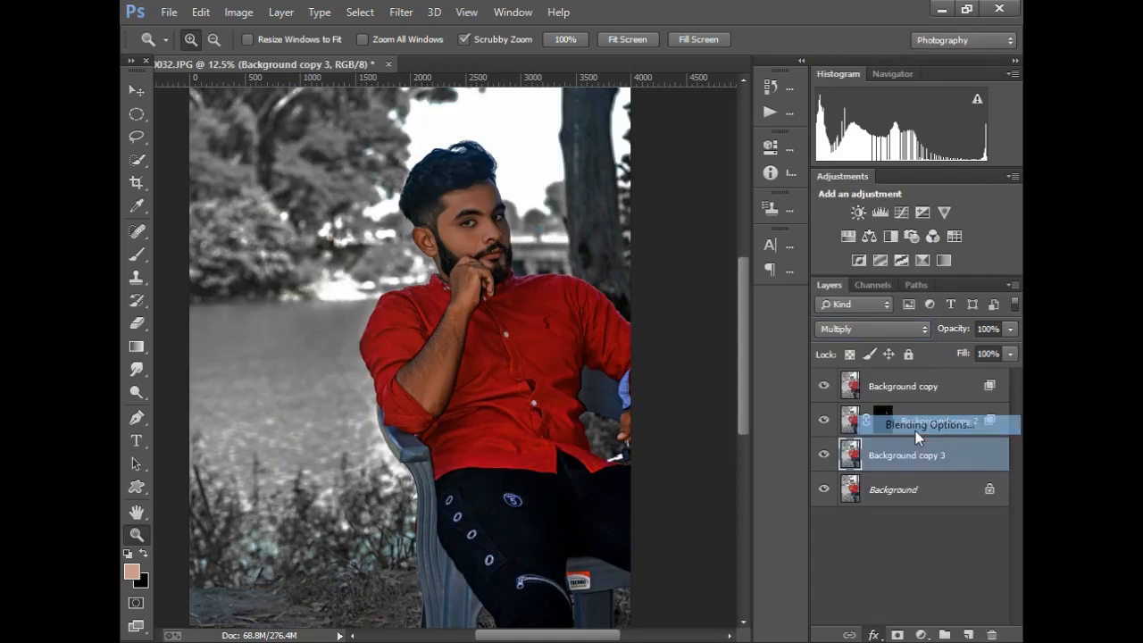
{"action": "left_click_drag", "start_coordinate": [942, 427], "coordinate": [798, 445]}
{"action": "left_click", "coordinate": [1016, 108]}
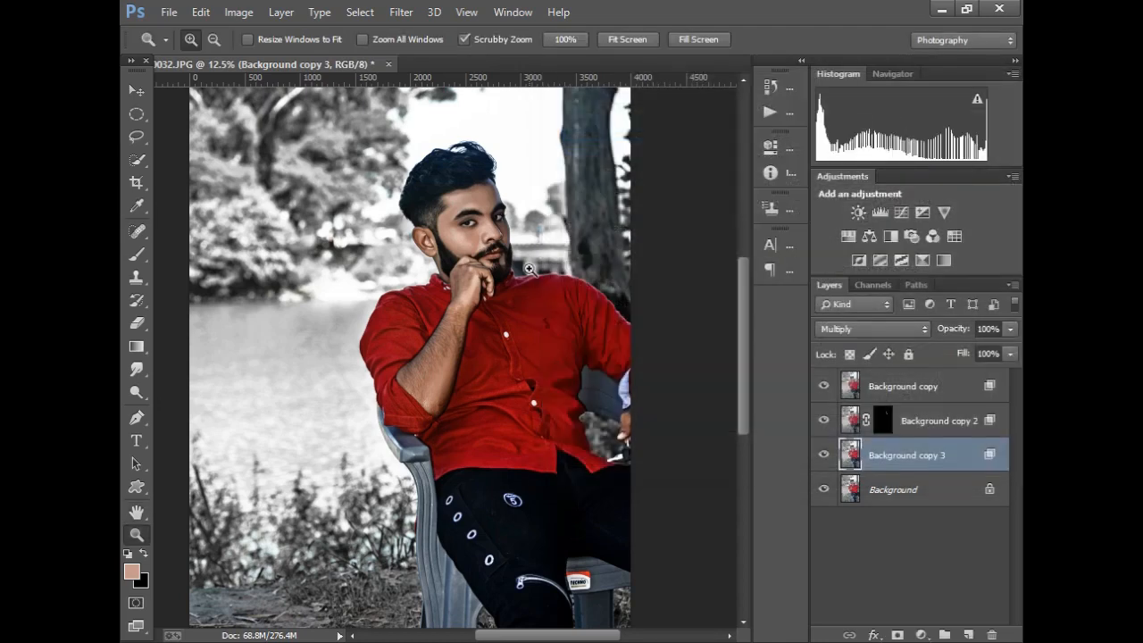
Group the Background copy, Background copy 2 and Background copy 3 layers as Group 1 in Pass Through mode.
{"action": "right_click", "coordinate": [530, 268]}
{"action": "left_click", "coordinate": [581, 281]}
{"action": "left_click", "coordinate": [918, 420], "text": "ctrl"}
{"action": "left_click_drag", "start_coordinate": [980, 386], "coordinate": [876, 635]}
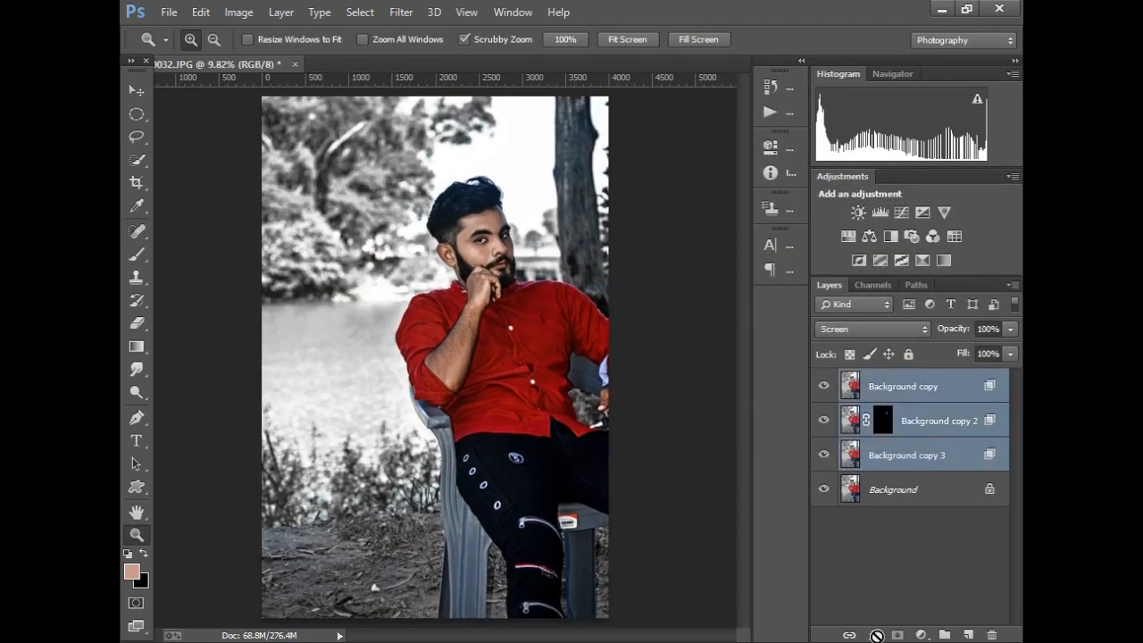
{"action": "right_click", "coordinate": [898, 552]}
{"action": "left_click", "coordinate": [607, 188]}
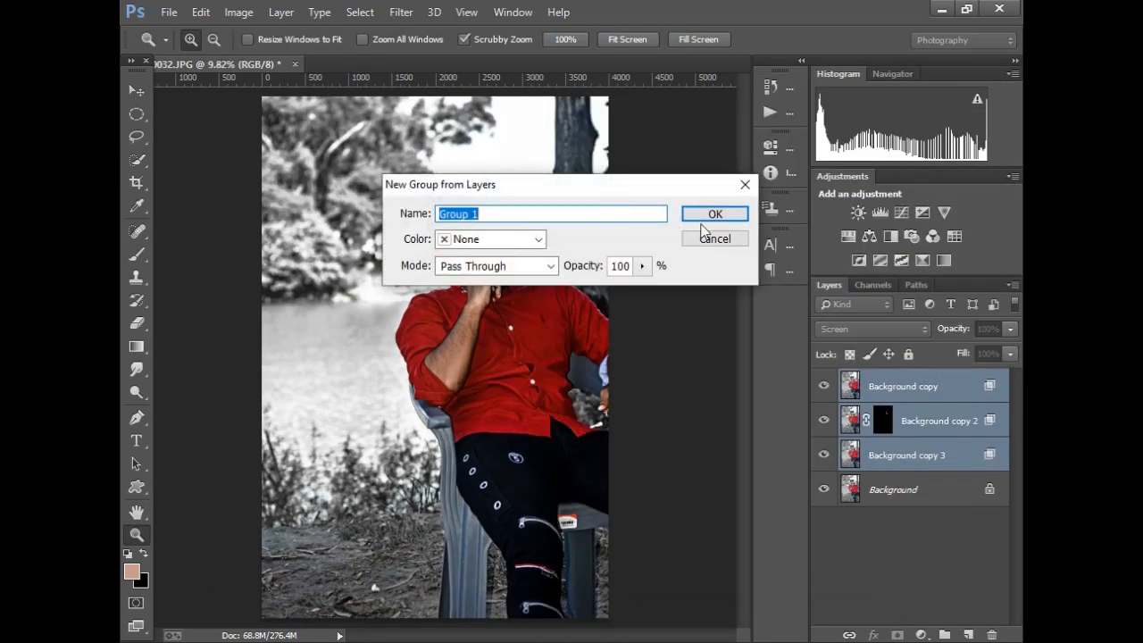
{"action": "left_click", "coordinate": [717, 212]}
Add a layer mask to Group 1 and apply the merged RGB image to it with Multiply blending at 100% opacity.
{"action": "left_click", "coordinate": [897, 635]}
{"action": "left_click", "coordinate": [239, 11]}
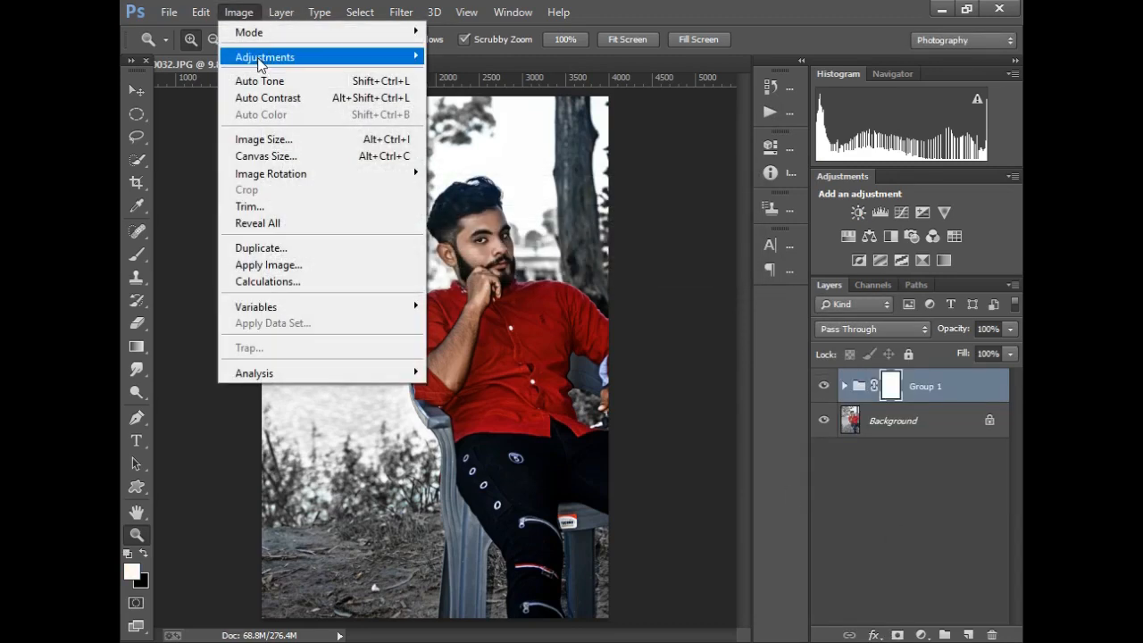
{"action": "mouse_move", "coordinate": [313, 56]}
{"action": "left_click", "coordinate": [312, 264]}
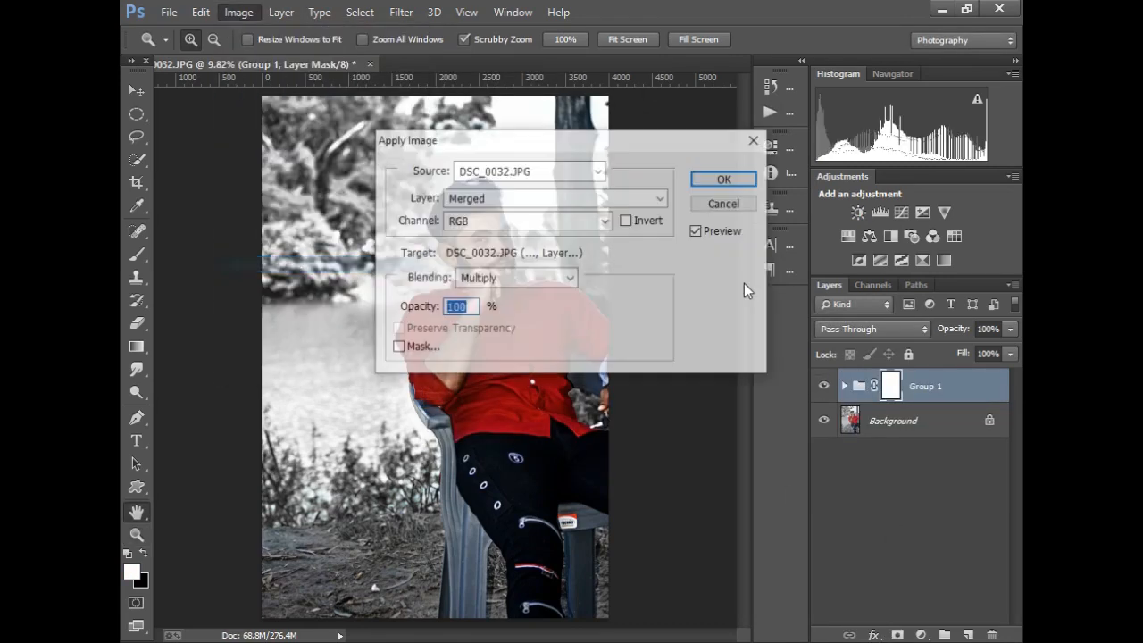
{"action": "left_click", "coordinate": [733, 182]}
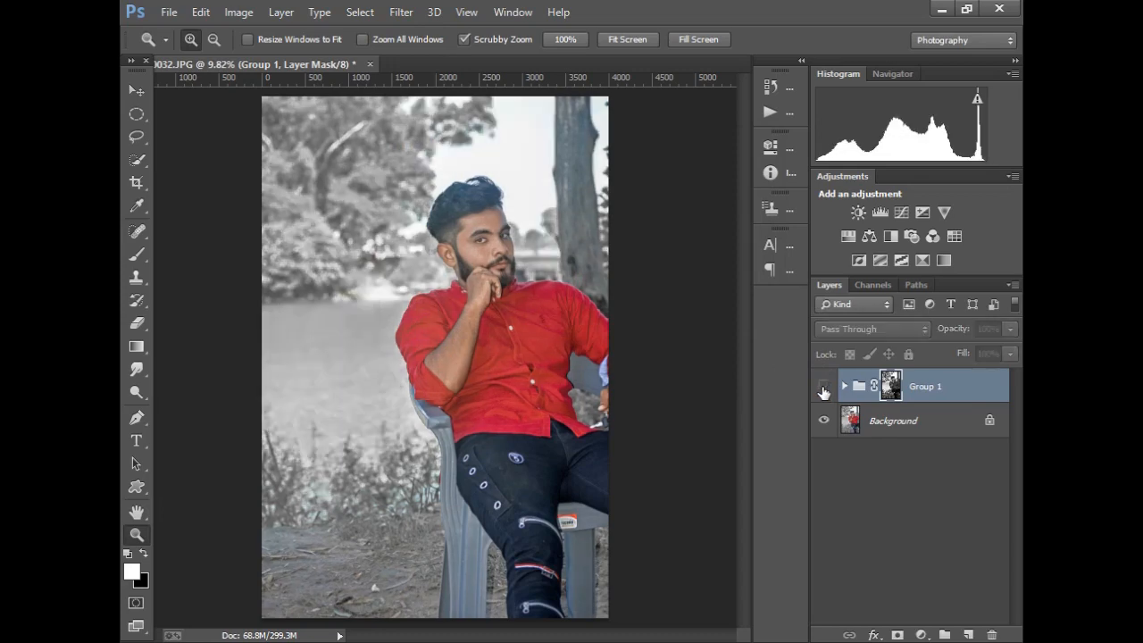
Compare the portrait with Group 1 hidden and shown, both close up on the face and in full.
{"action": "left_click", "coordinate": [501, 234]}
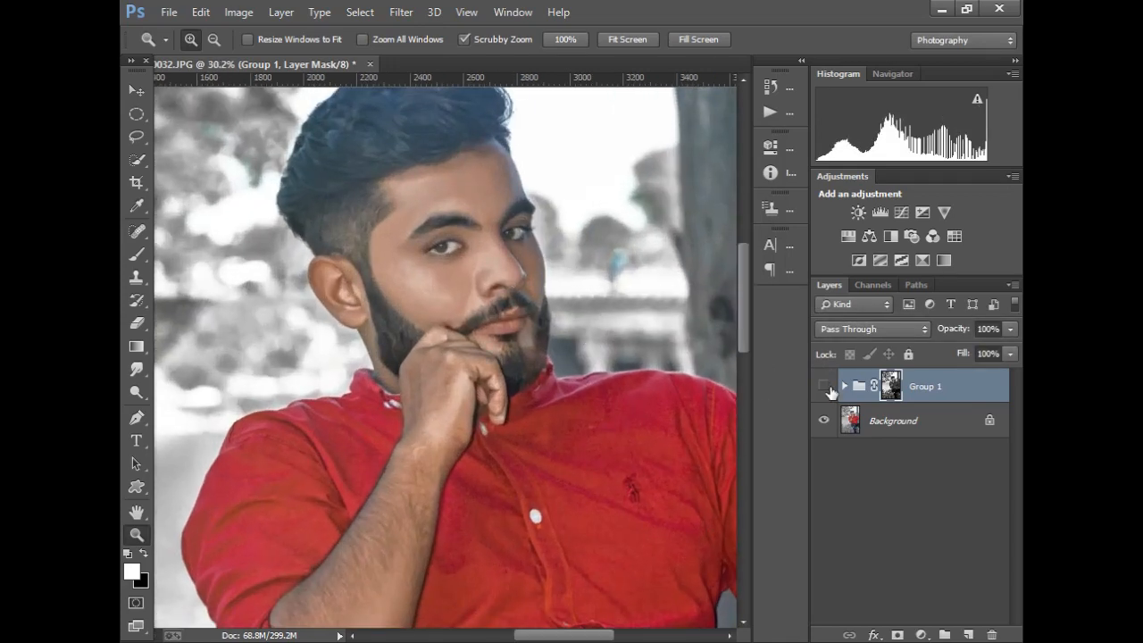
{"action": "left_click", "coordinate": [823, 386]}
{"action": "right_click", "coordinate": [527, 315]}
{"action": "left_click", "coordinate": [531, 314]}
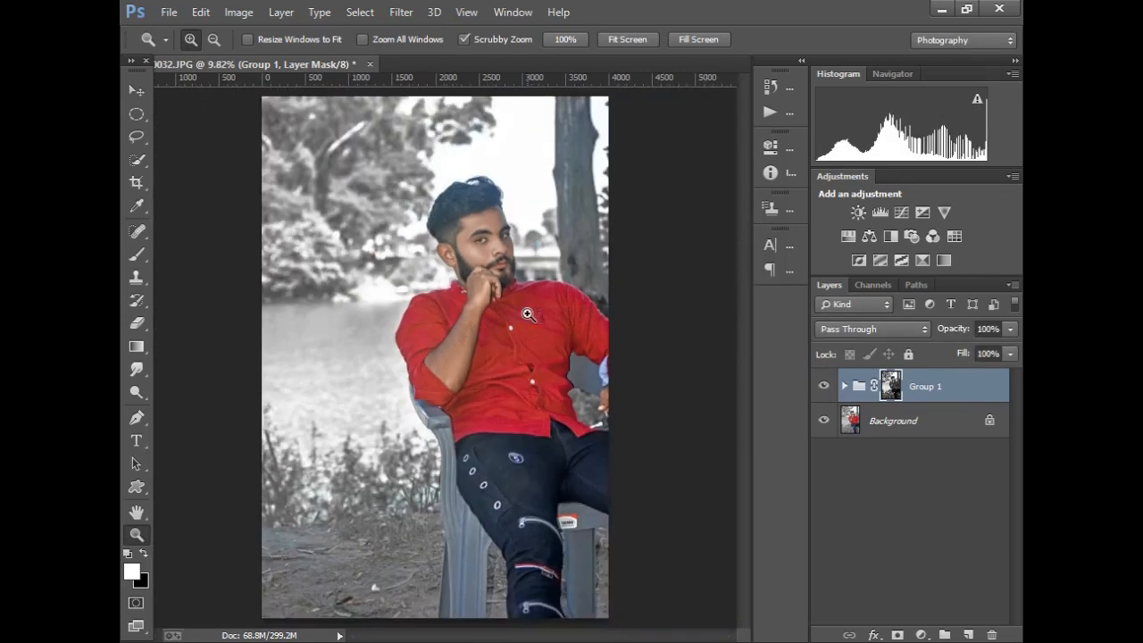
{"action": "left_click", "coordinate": [526, 315]}
{"action": "right_click", "coordinate": [526, 315]}
{"action": "left_click", "coordinate": [535, 323]}
Merge all visible layers and duplicate the resulting Background layer.
{"action": "left_click", "coordinate": [1011, 285]}
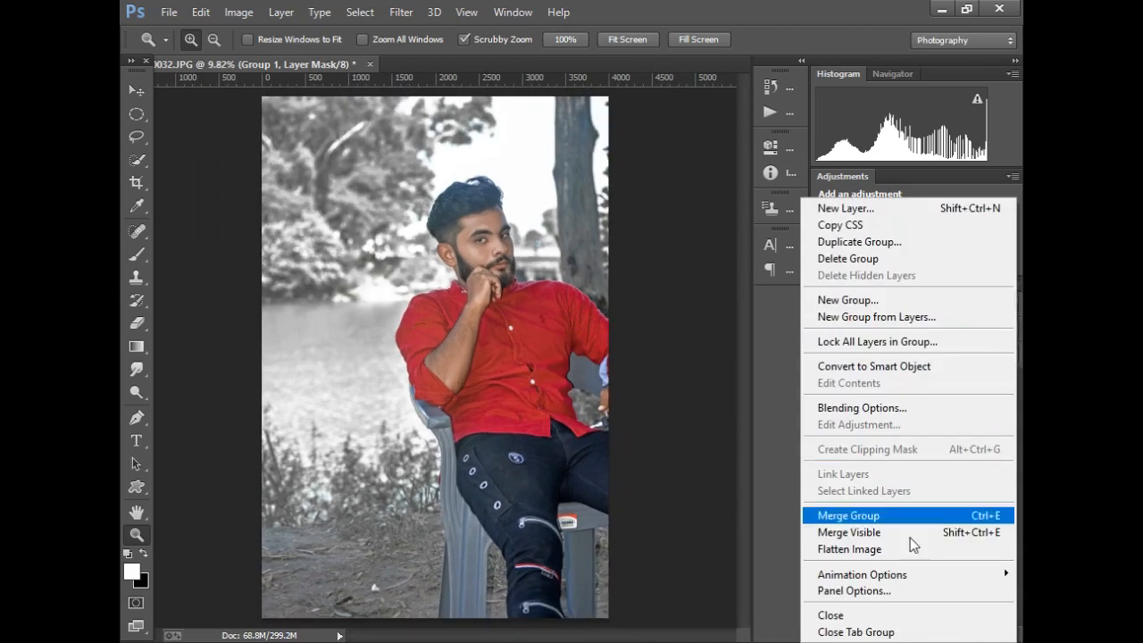
{"action": "left_click", "coordinate": [910, 534]}
{"action": "key", "text": "ctrl+j"}
Try the SkinFiner filter on the Background copy with smoothing Amount 57, Fine -49 and skin tone Contrast +33.
{"action": "left_click", "coordinate": [398, 14]}
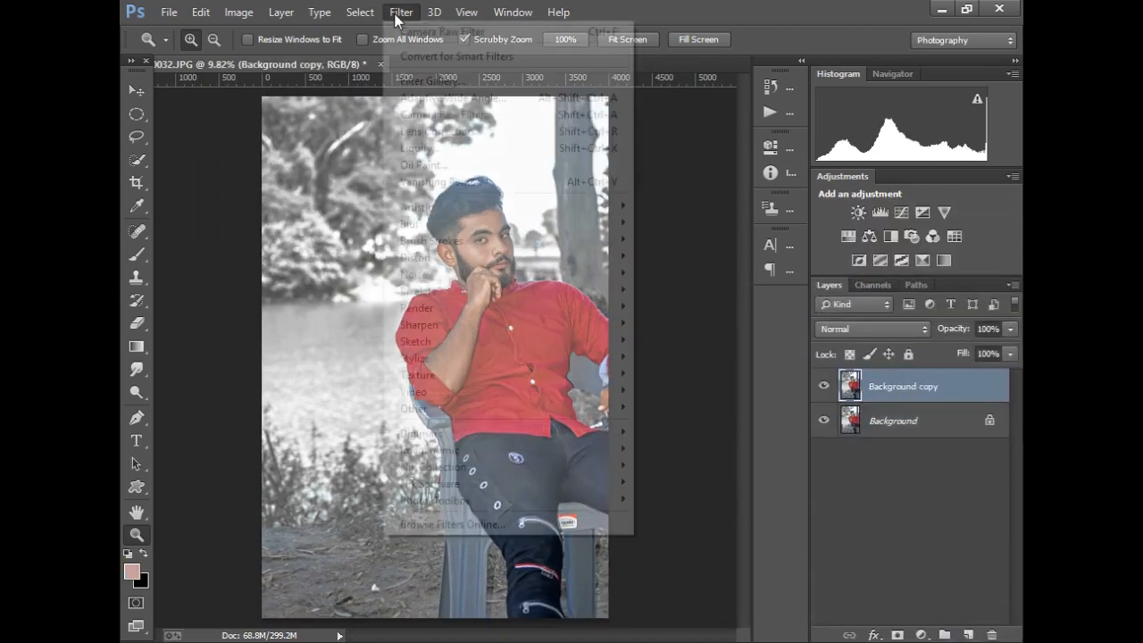
{"action": "left_click", "coordinate": [667, 499]}
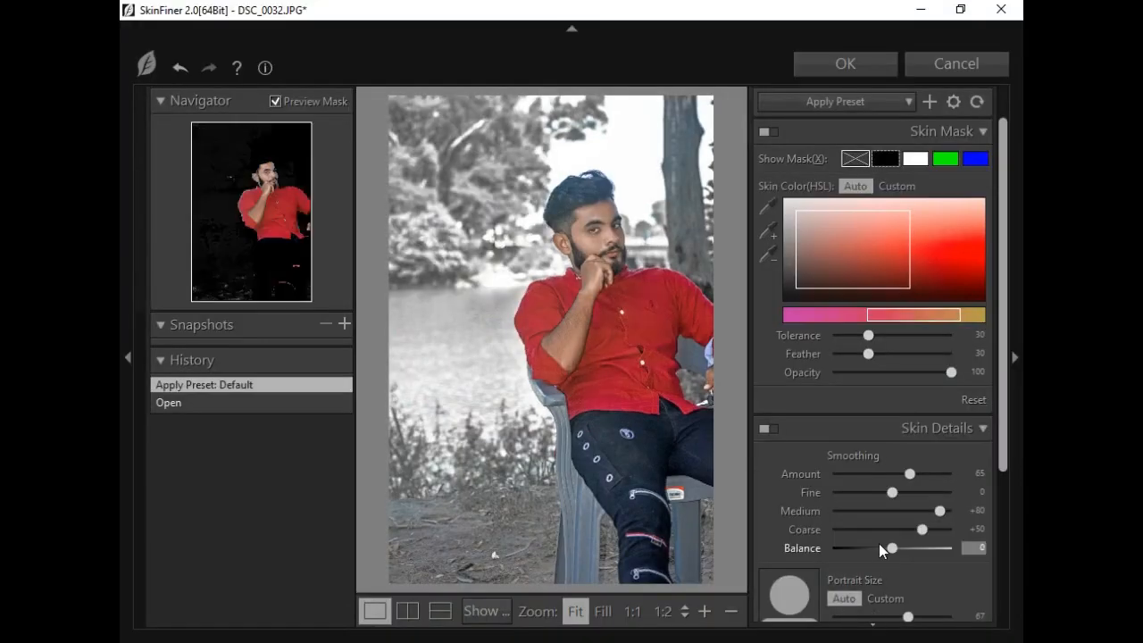
{"action": "left_click", "coordinate": [705, 611]}
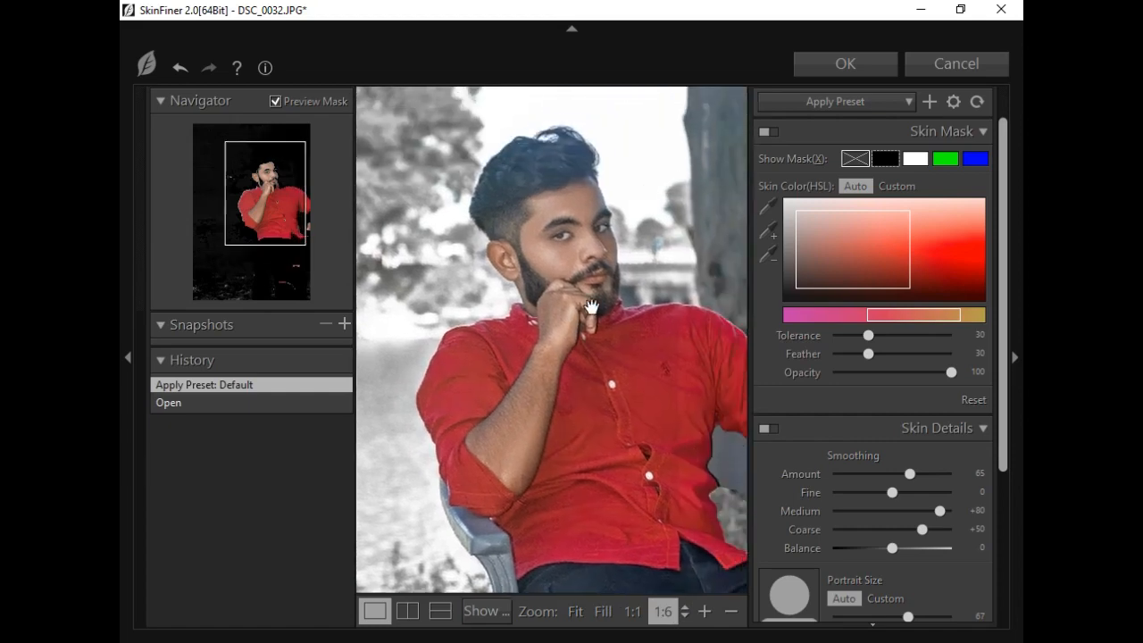
{"action": "left_click", "coordinate": [705, 610]}
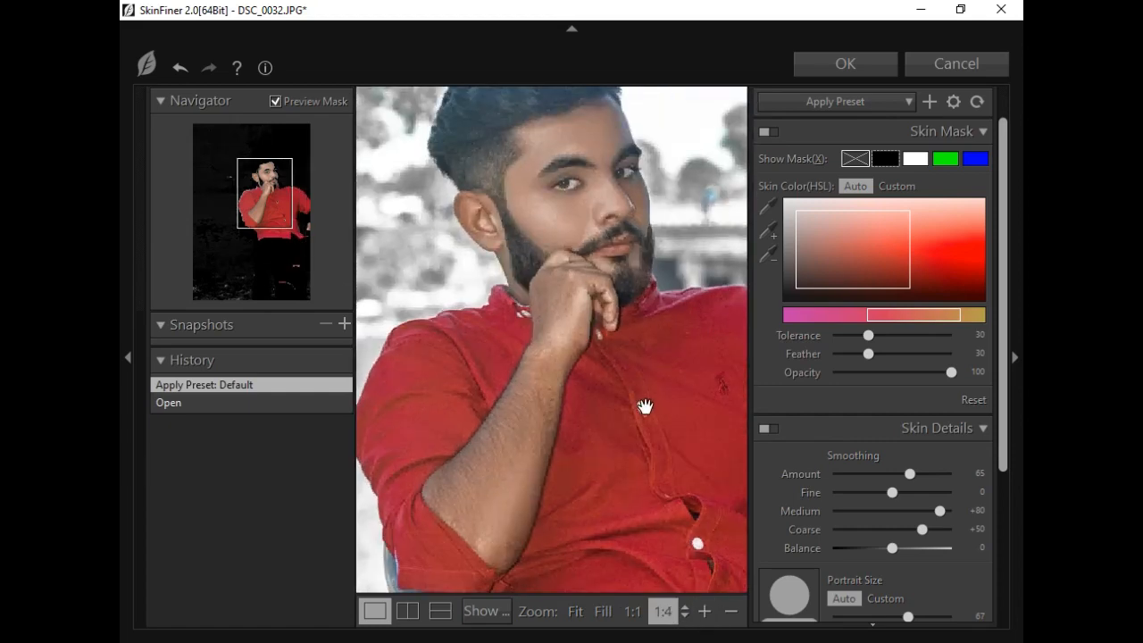
{"action": "scroll", "coordinate": [977, 375], "scroll_direction": "down", "scroll_amount": 1}
{"action": "left_click_drag", "start_coordinate": [973, 429], "coordinate": [873, 456]}
{"action": "left_click_drag", "start_coordinate": [1005, 234], "coordinate": [1008, 371]}
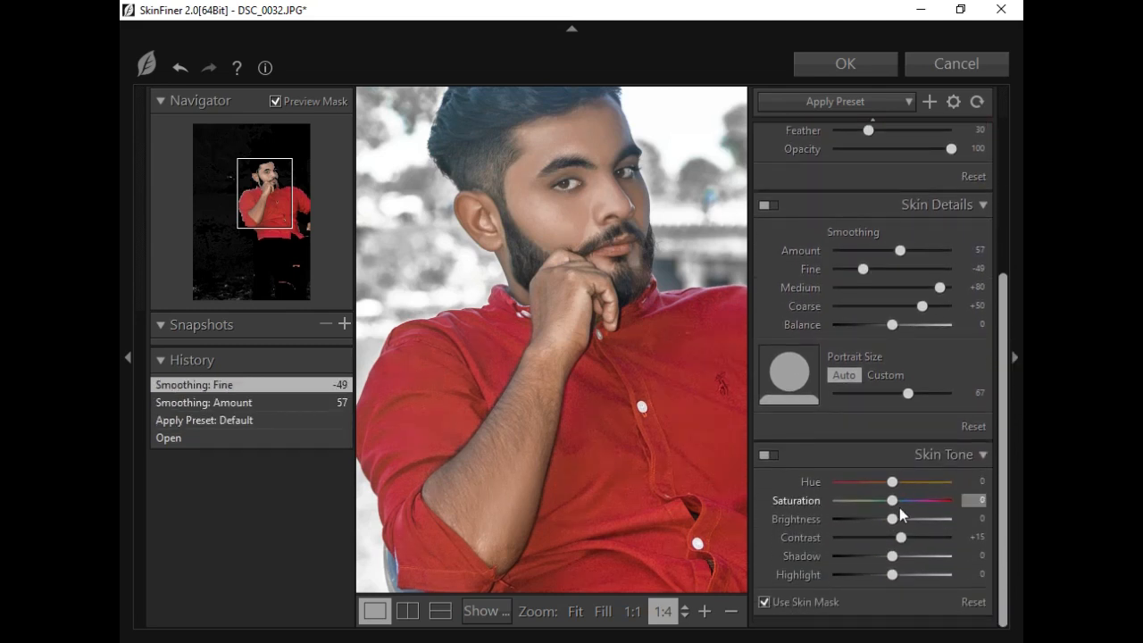
{"action": "left_click_drag", "start_coordinate": [892, 537], "coordinate": [911, 542]}
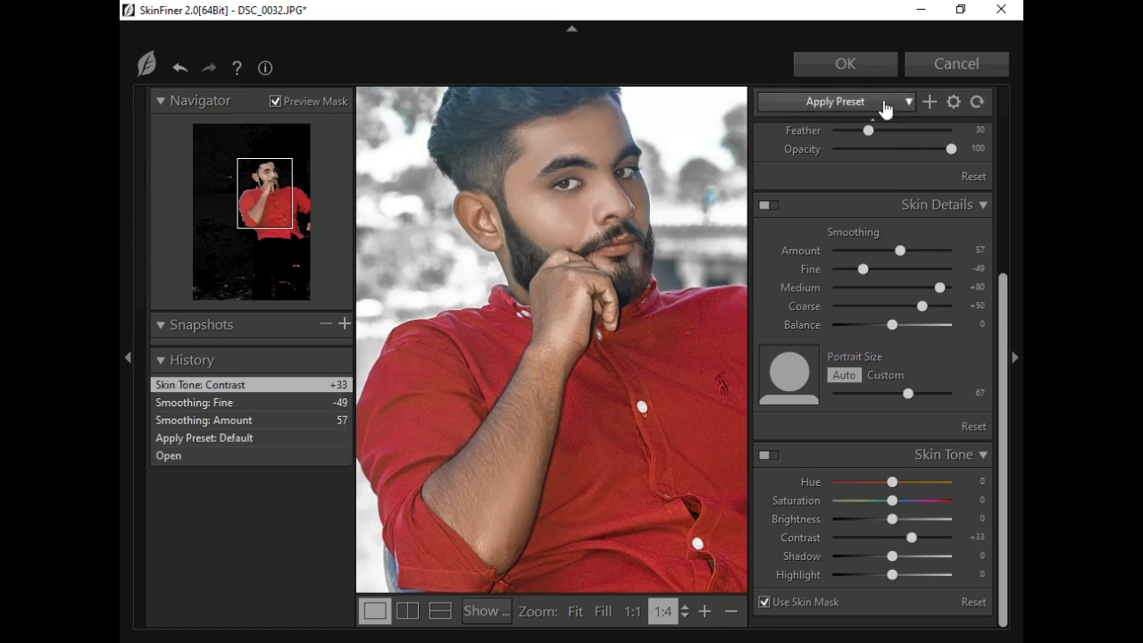
{"action": "left_click", "coordinate": [844, 64]}
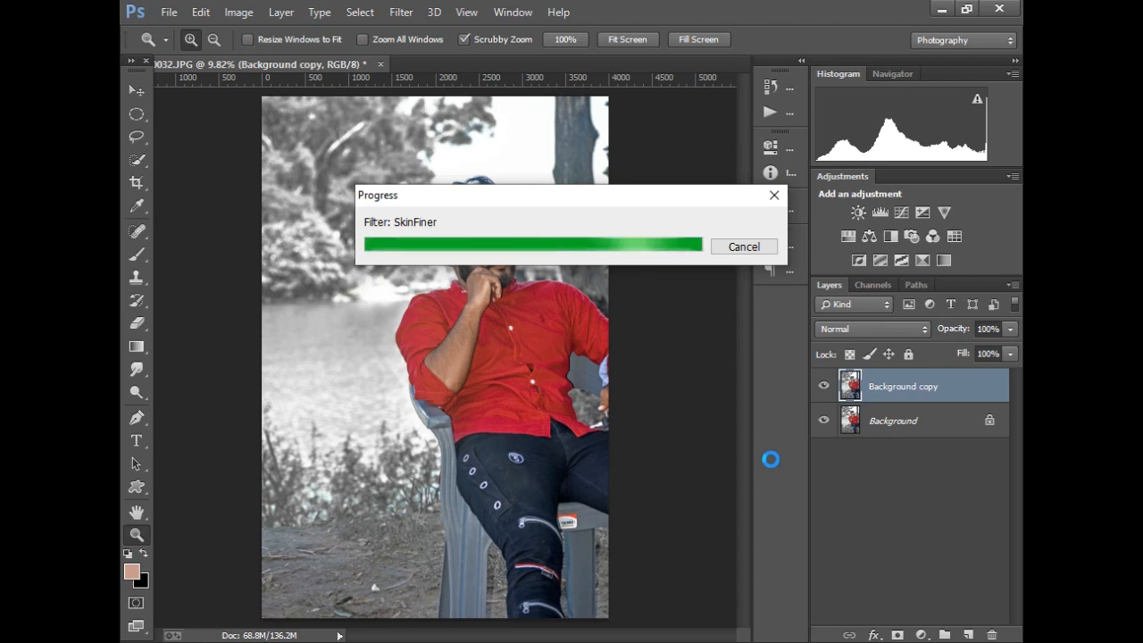
Compare the image with and without the SkinFiner result, and delete the Background copy layer.
{"action": "left_click", "coordinate": [826, 387]}
{"action": "left_click", "coordinate": [826, 388]}
{"action": "left_click", "coordinate": [826, 387]}
{"action": "left_click", "coordinate": [826, 387]}
{"action": "left_click", "coordinate": [826, 388]}
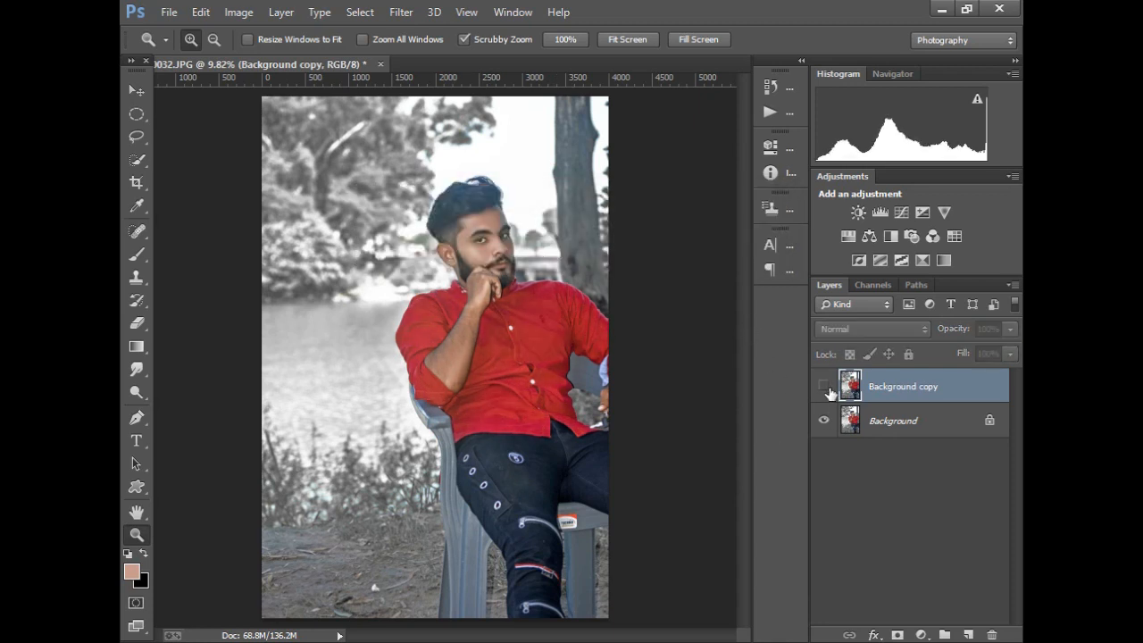
{"action": "left_click", "coordinate": [827, 387]}
{"action": "left_click", "coordinate": [827, 388]}
{"action": "left_click", "coordinate": [827, 388]}
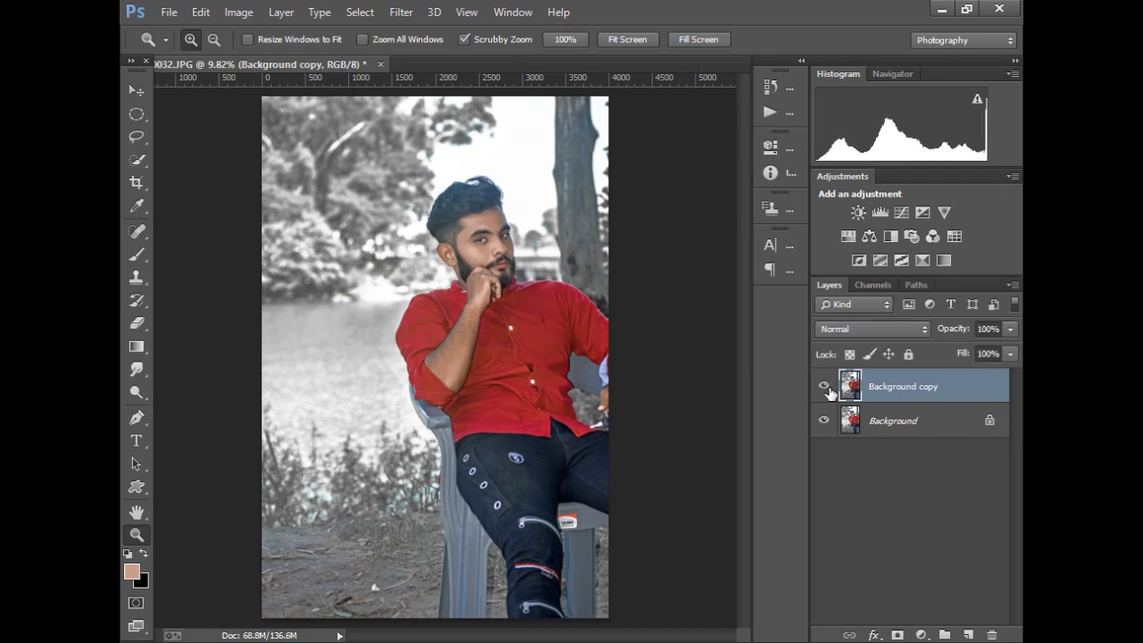
{"action": "left_click", "coordinate": [991, 634]}
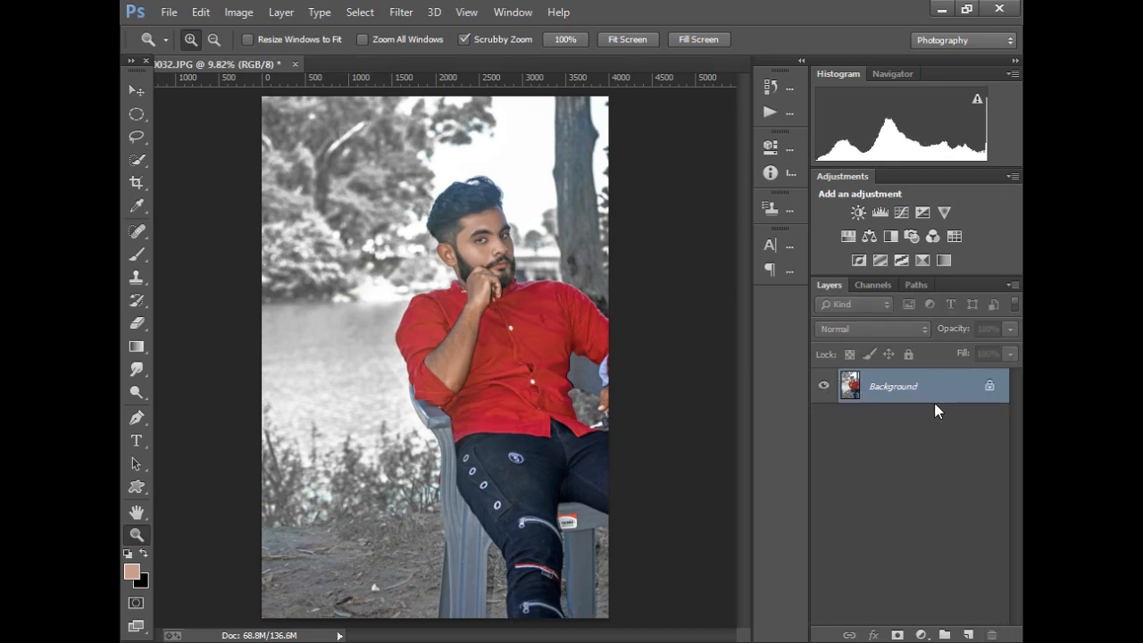
Duplicate the Background layer again and apply SkinFiner to the copy with a reduced Fine smoothing value.
{"action": "key", "text": "ctrl+j"}
{"action": "left_click", "coordinate": [401, 12]}
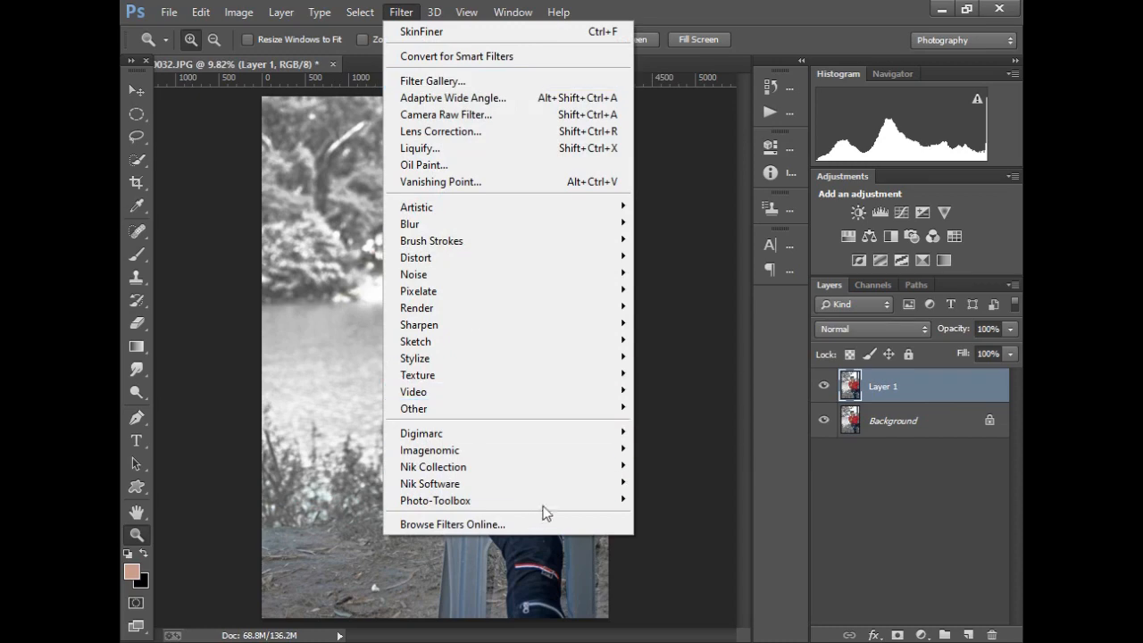
{"action": "mouse_move", "coordinate": [547, 500]}
{"action": "left_click", "coordinate": [646, 499]}
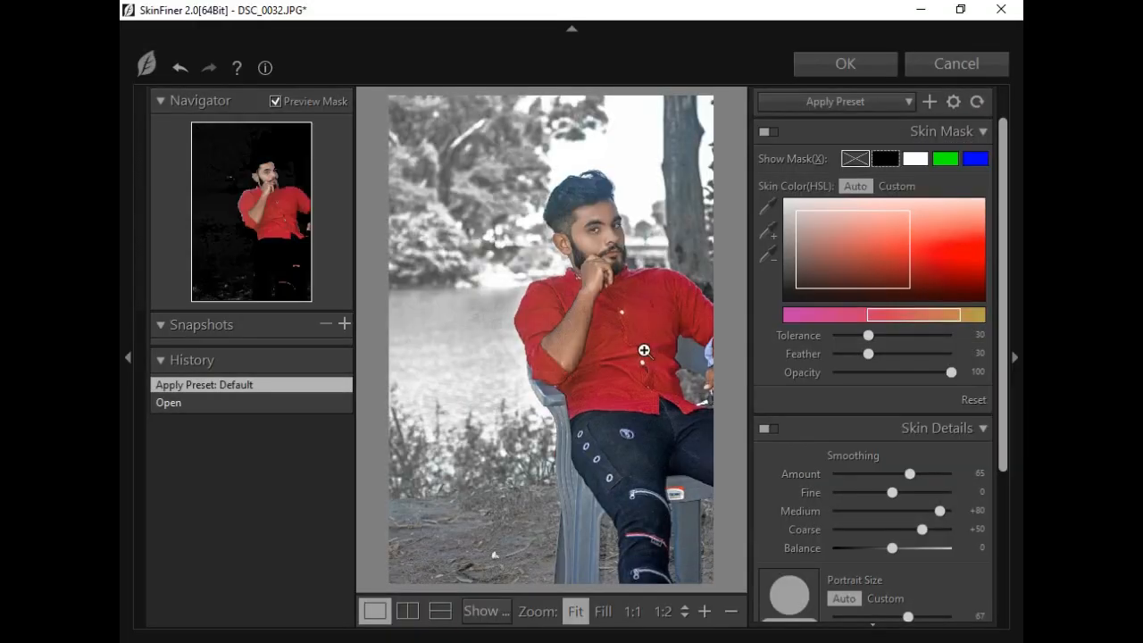
{"action": "scroll", "coordinate": [696, 231], "scroll_direction": "up", "scroll_amount": 3}
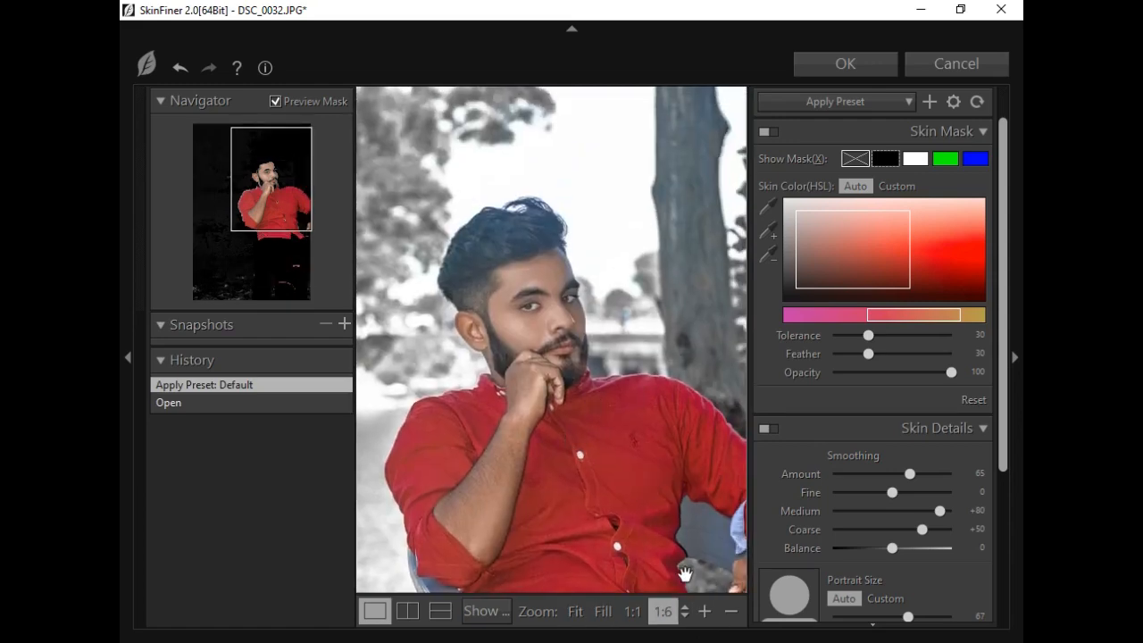
{"action": "left_click_drag", "start_coordinate": [1003, 435], "coordinate": [1005, 592]}
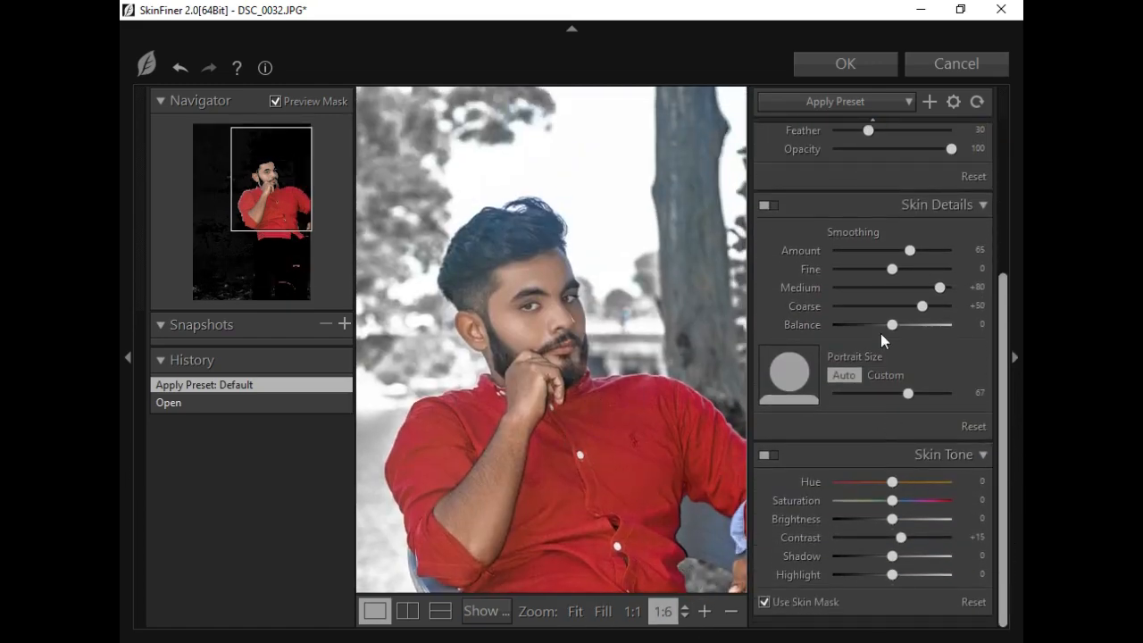
{"action": "left_click_drag", "start_coordinate": [890, 271], "coordinate": [876, 269]}
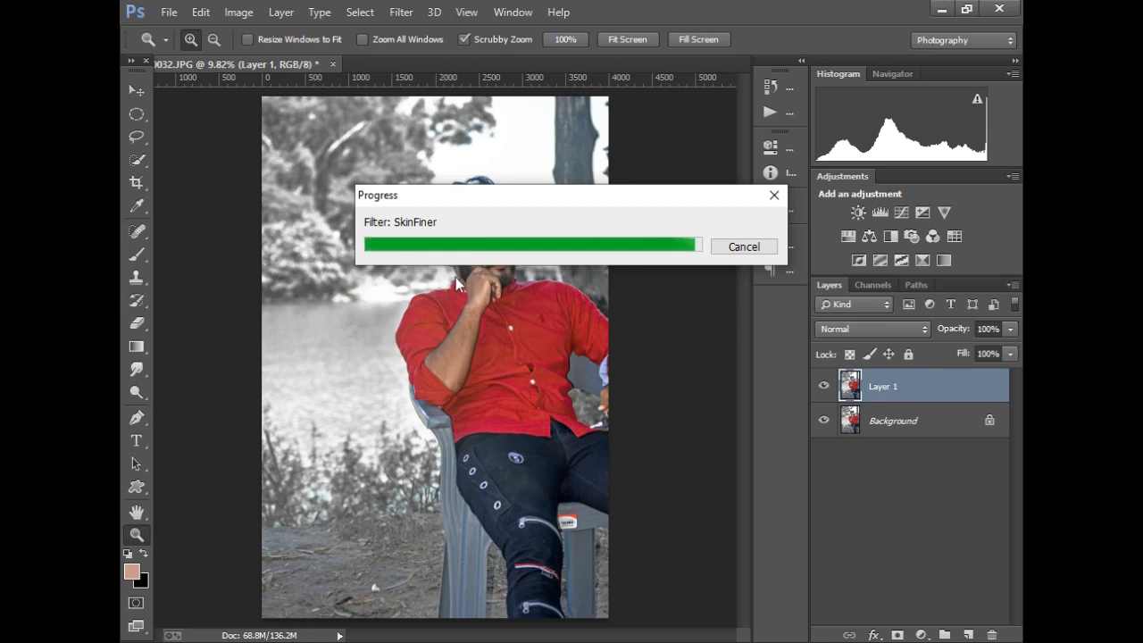
Hide the smoothed layer with an inverted mask and reveal it over the face using a size 400 Brush at 100% opacity.
{"action": "left_click", "coordinate": [896, 634]}
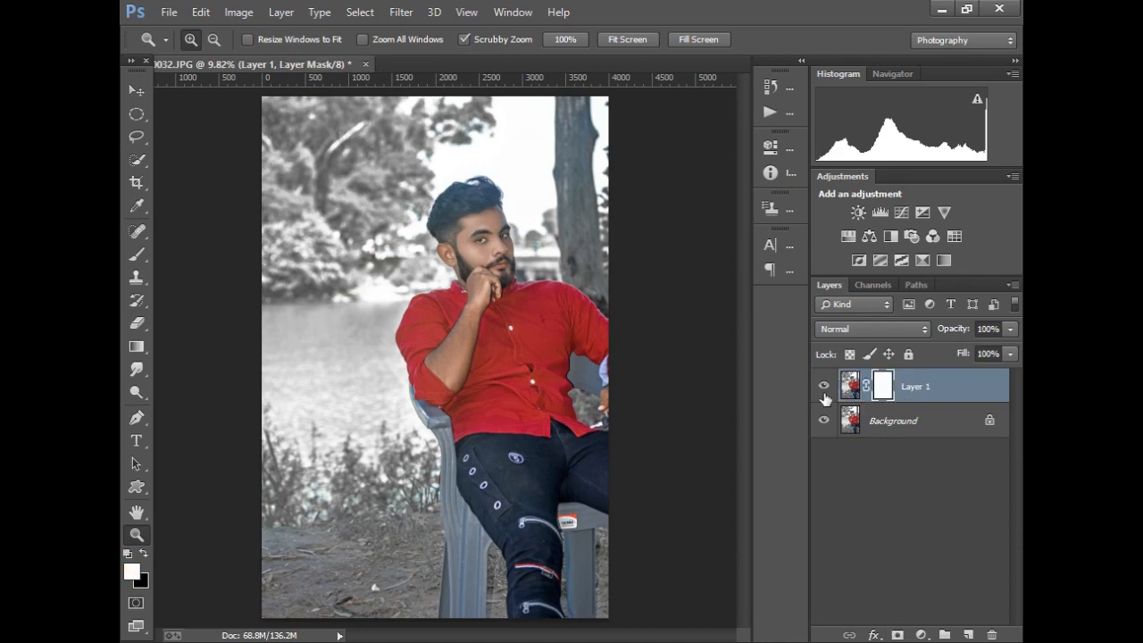
{"action": "key", "text": "ctrl+i"}
{"action": "scroll", "coordinate": [473, 198], "scroll_direction": "up", "scroll_amount": 7}
{"action": "left_click", "coordinate": [137, 255]}
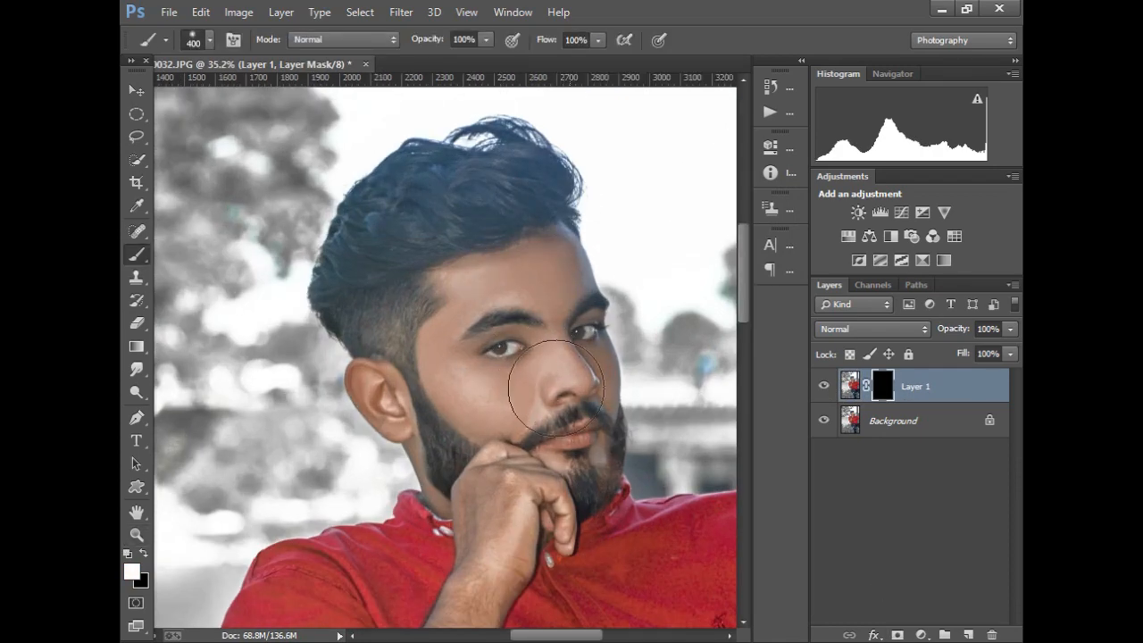
{"action": "left_click_drag", "start_coordinate": [521, 478], "coordinate": [485, 480]}
Compare the whole image with the masked smoothing layer hidden and shown, and merge the visible layers.
{"action": "right_click", "coordinate": [487, 420]}
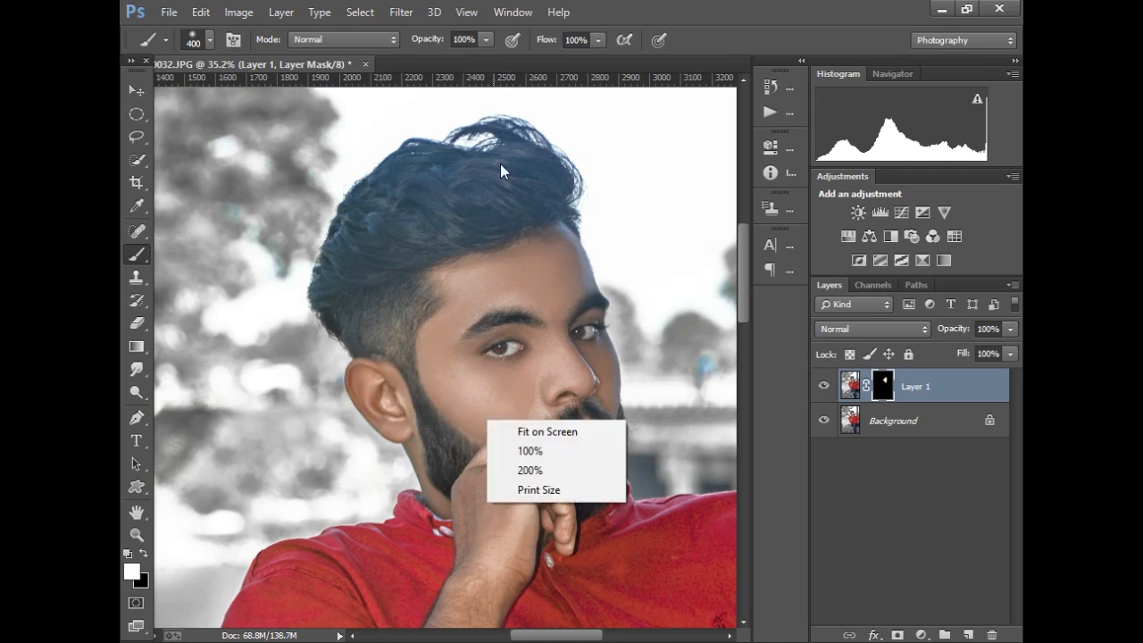
{"action": "left_click", "coordinate": [483, 222]}
{"action": "right_click", "coordinate": [487, 232]}
{"action": "left_click", "coordinate": [541, 244]}
{"action": "left_click", "coordinate": [823, 386]}
{"action": "left_click", "coordinate": [823, 386]}
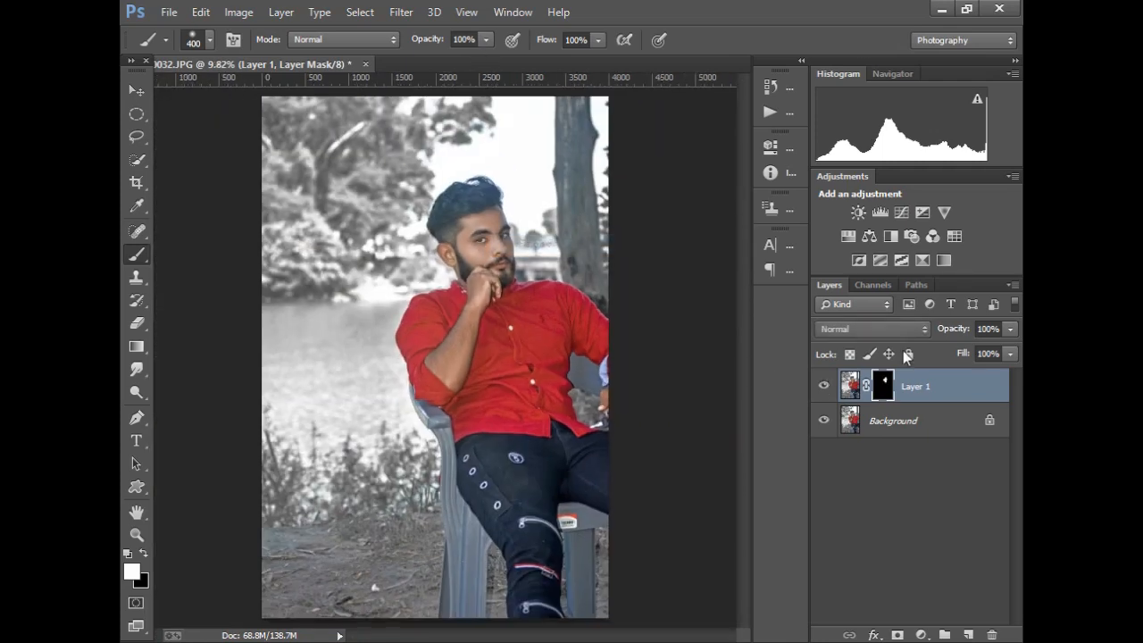
{"action": "left_click", "coordinate": [1012, 284]}
{"action": "left_click", "coordinate": [903, 534]}
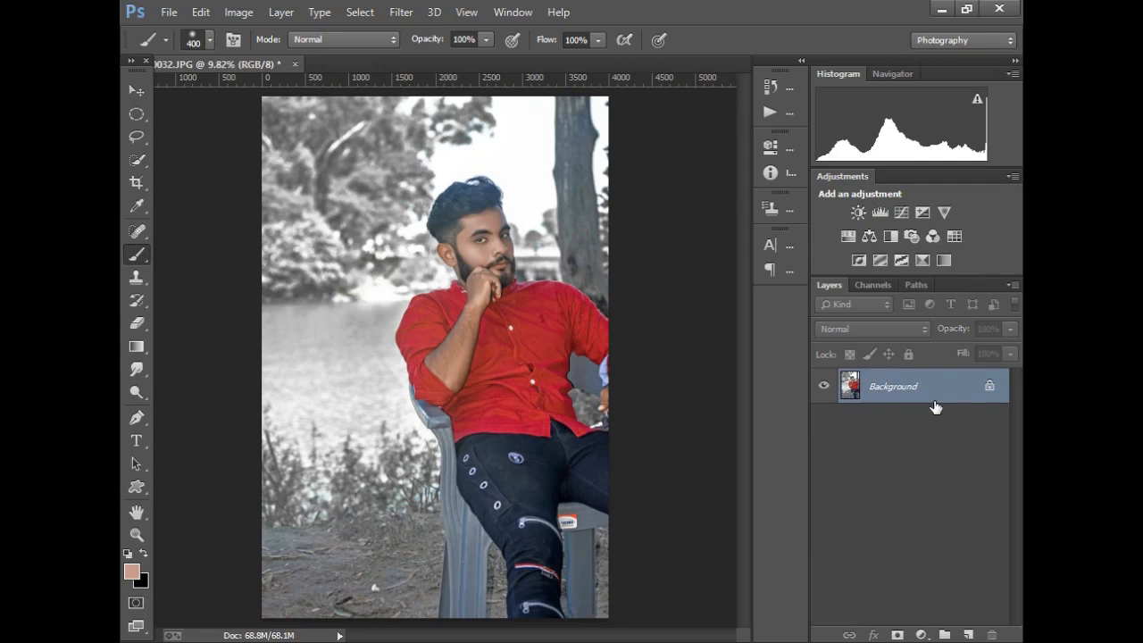
Duplicate the Background layer and adjust it in Camera Raw with Blacks -65, Shadows +52, Whites +16 and Contrast +5.
{"action": "left_click_drag", "start_coordinate": [935, 407], "coordinate": [968, 635]}
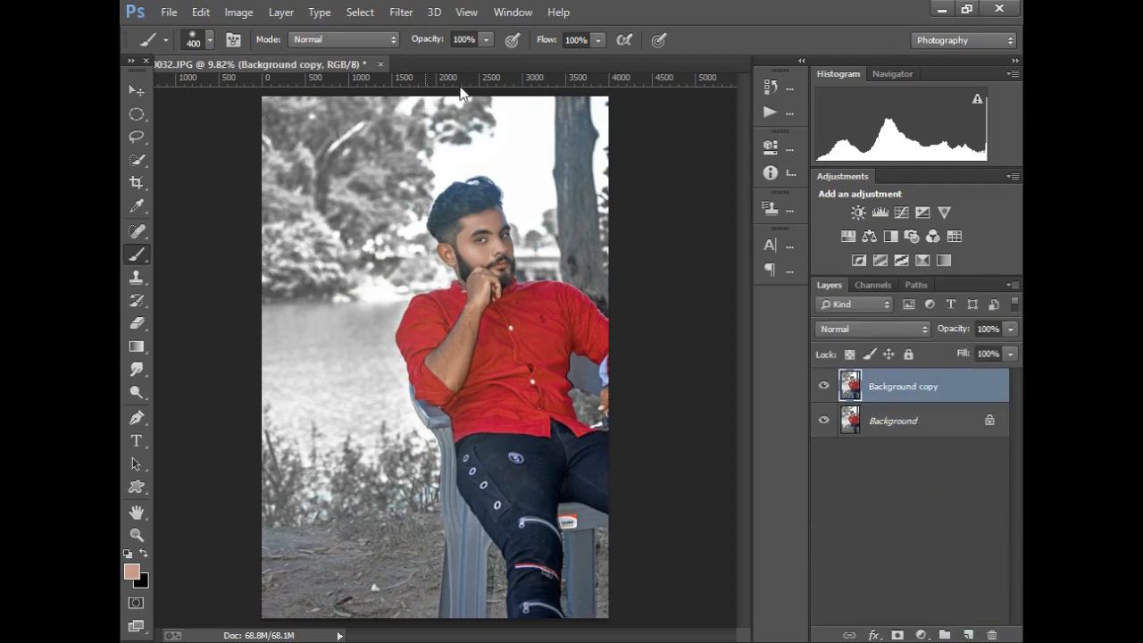
{"action": "left_click", "coordinate": [401, 14]}
{"action": "left_click", "coordinate": [425, 108]}
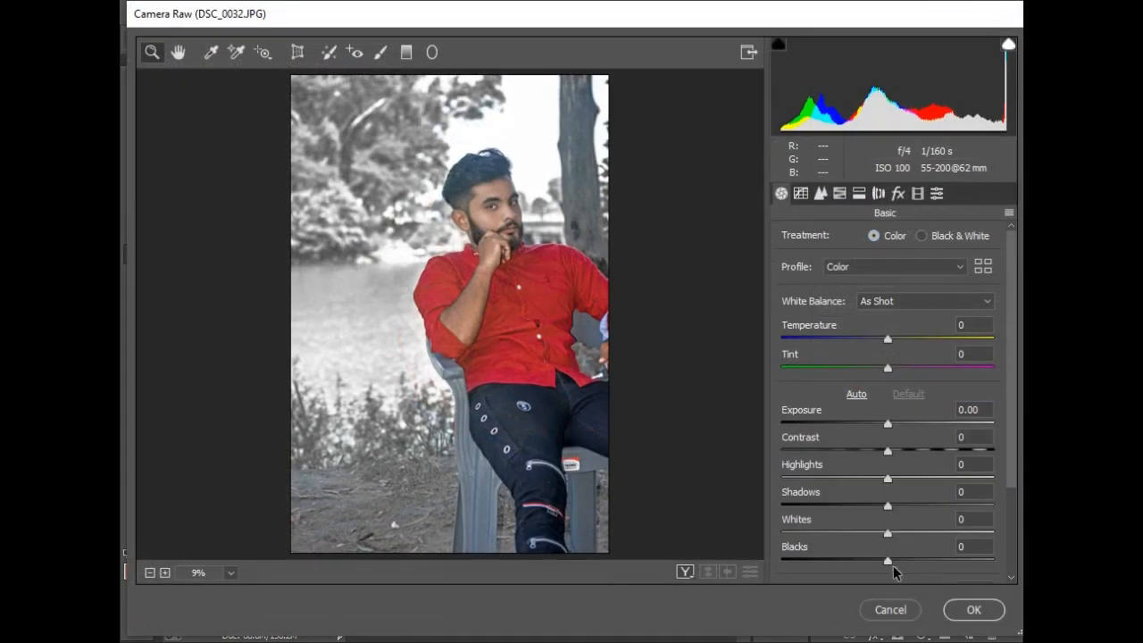
{"action": "left_click_drag", "start_coordinate": [892, 565], "coordinate": [819, 562]}
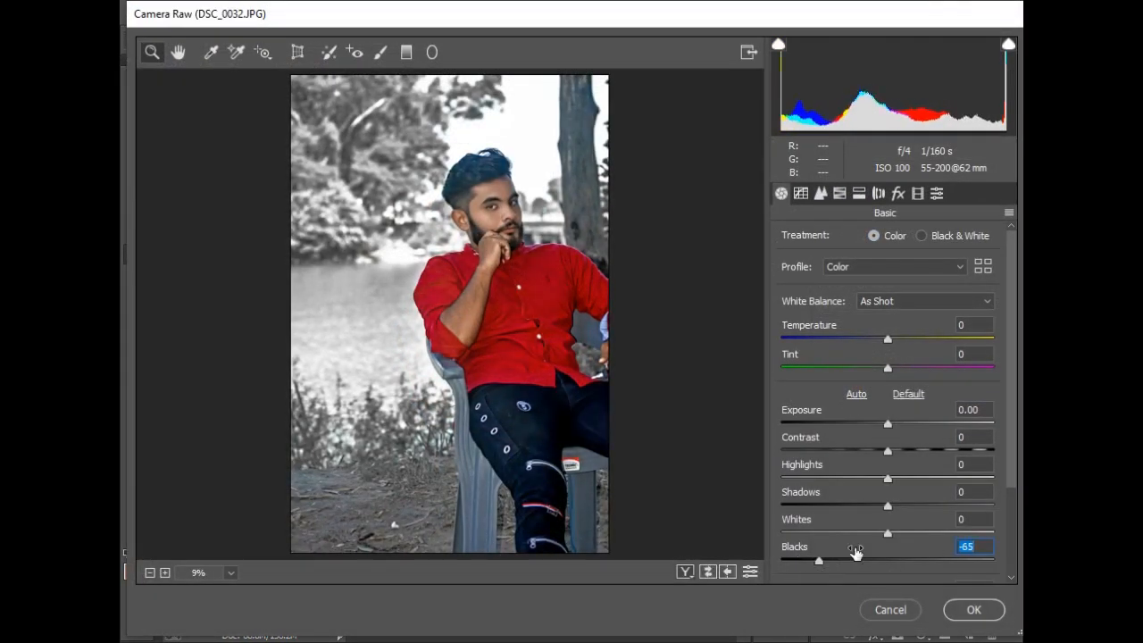
{"action": "left_click_drag", "start_coordinate": [887, 505], "coordinate": [941, 503]}
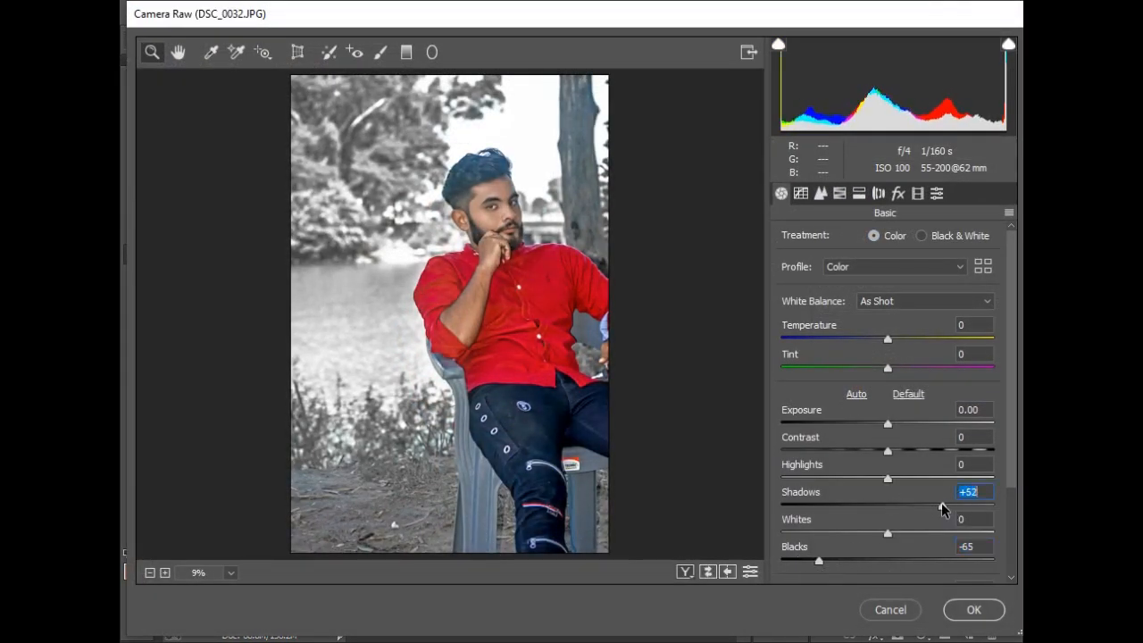
{"action": "left_click", "coordinate": [889, 533]}
{"action": "mouse_move", "coordinate": [890, 532]}
{"action": "left_mouse_down"}
{"action": "mouse_move", "coordinate": [942, 529]}
{"action": "mouse_move", "coordinate": [904, 533]}
{"action": "left_mouse_up"}
{"action": "left_click_drag", "start_coordinate": [905, 451], "coordinate": [893, 455]}
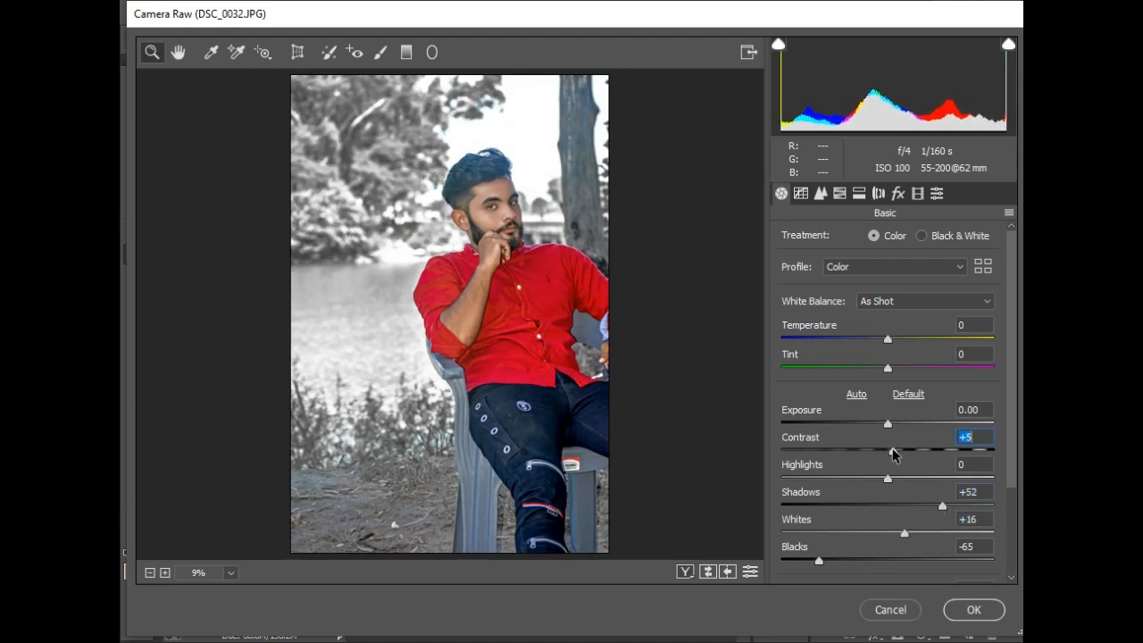
Adjust the HSL colours: Reds luminance -3, Reds saturation +33 and Oranges saturation -4.
{"action": "left_click", "coordinate": [839, 193]}
{"action": "left_click", "coordinate": [904, 237]}
{"action": "left_click_drag", "start_coordinate": [894, 296], "coordinate": [927, 296]}
{"action": "left_click", "coordinate": [838, 235]}
{"action": "left_click", "coordinate": [904, 235]}
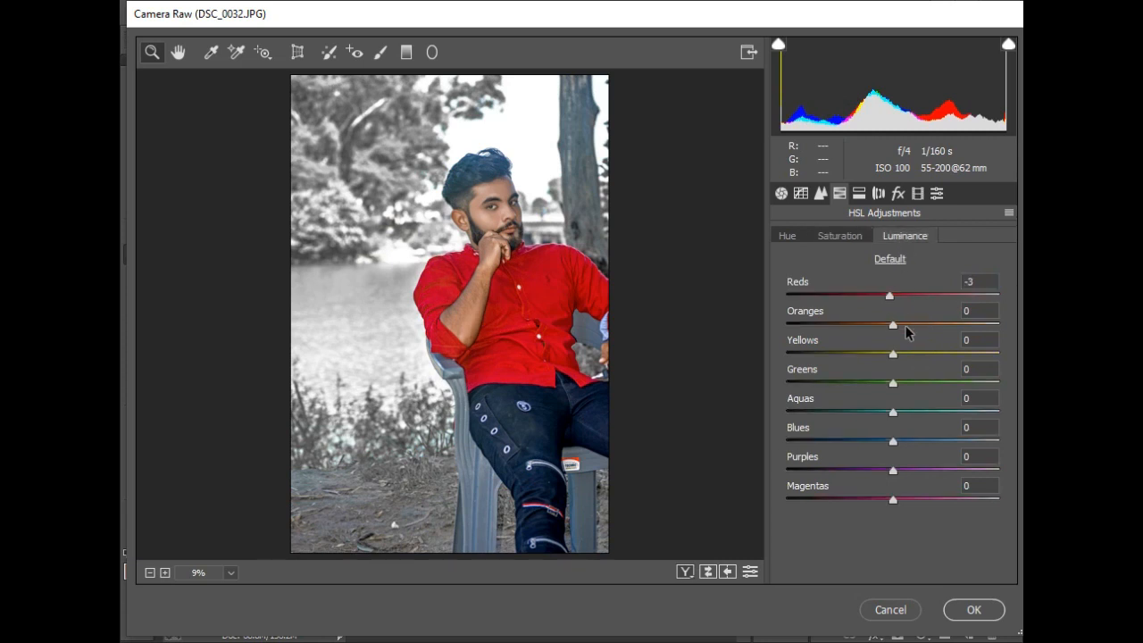
{"action": "mouse_move", "coordinate": [903, 332]}
{"action": "left_mouse_down"}
{"action": "mouse_move", "coordinate": [875, 332]}
{"action": "mouse_move", "coordinate": [922, 323]}
{"action": "mouse_move", "coordinate": [865, 329]}
{"action": "mouse_move", "coordinate": [890, 332]}
{"action": "left_mouse_up"}
{"action": "left_click", "coordinate": [839, 238]}
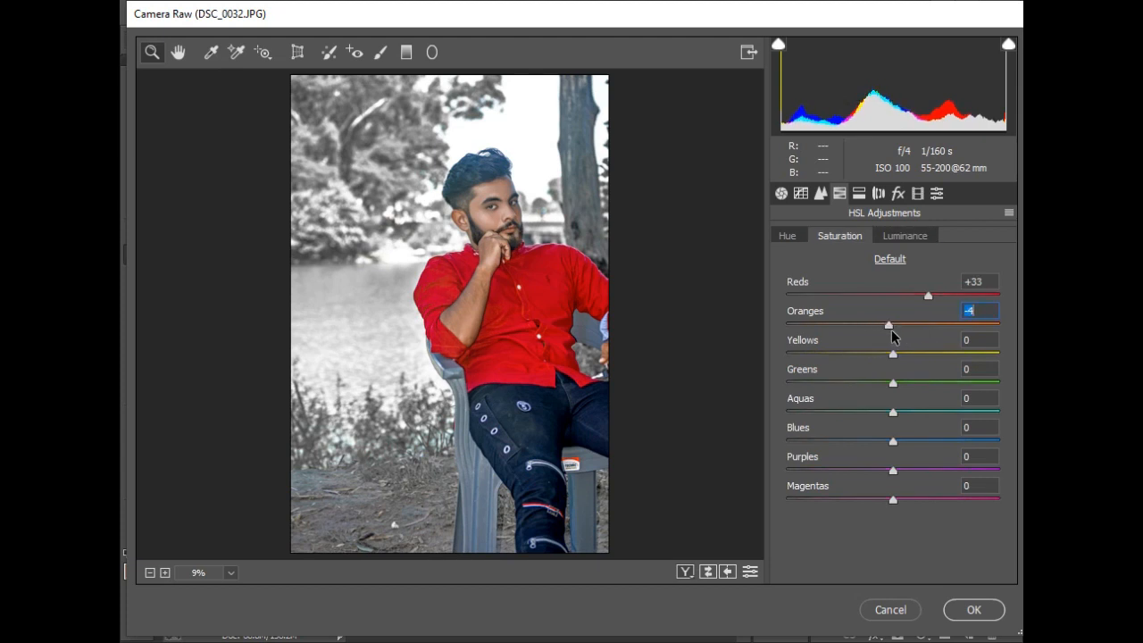
Set the Blues saturation to -100 and apply the Camera Raw adjustments.
{"action": "left_click", "coordinate": [801, 239]}
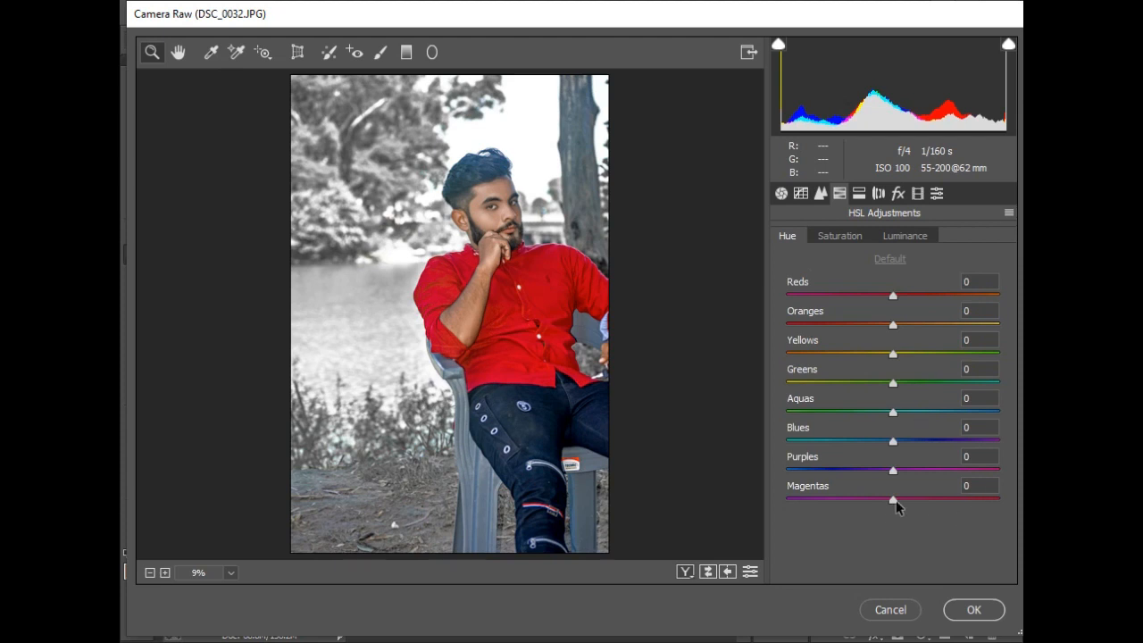
{"action": "left_click", "coordinate": [839, 237]}
{"action": "left_click_drag", "start_coordinate": [893, 441], "coordinate": [746, 429]}
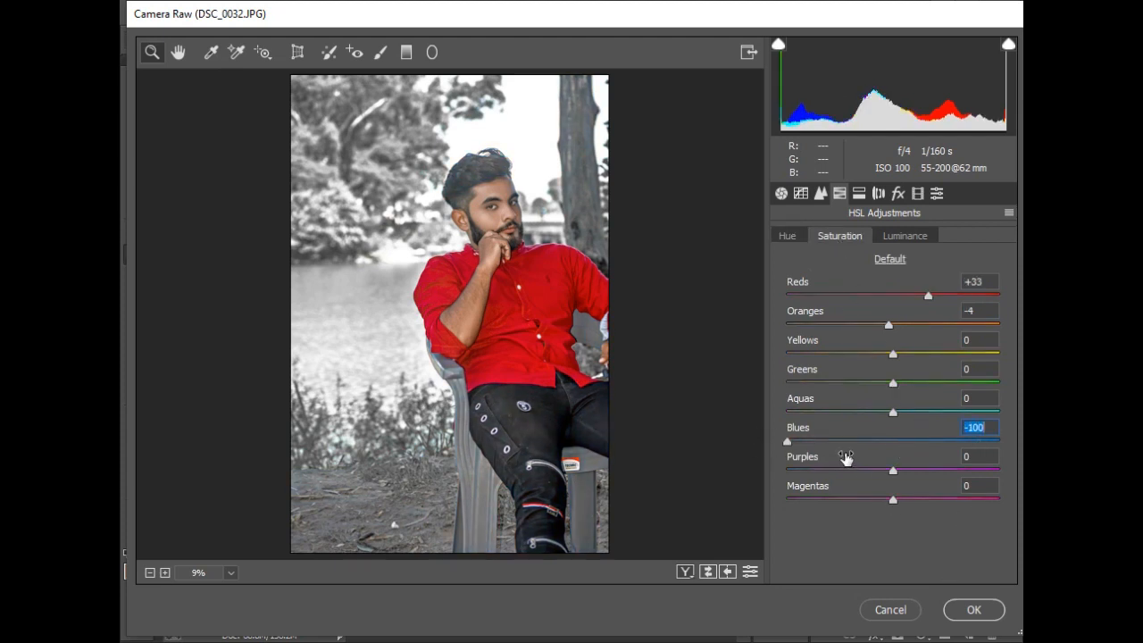
{"action": "left_click", "coordinate": [973, 609]}
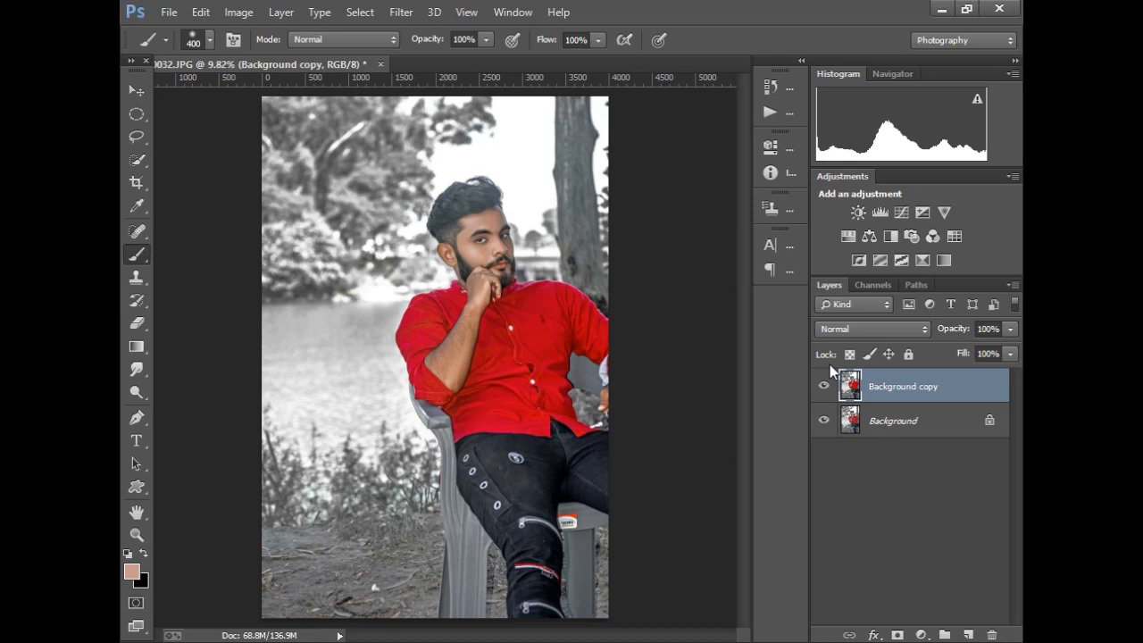
Merge the visible layers and inspect the face and hair up close before returning to the whole image.
{"action": "left_click", "coordinate": [137, 534]}
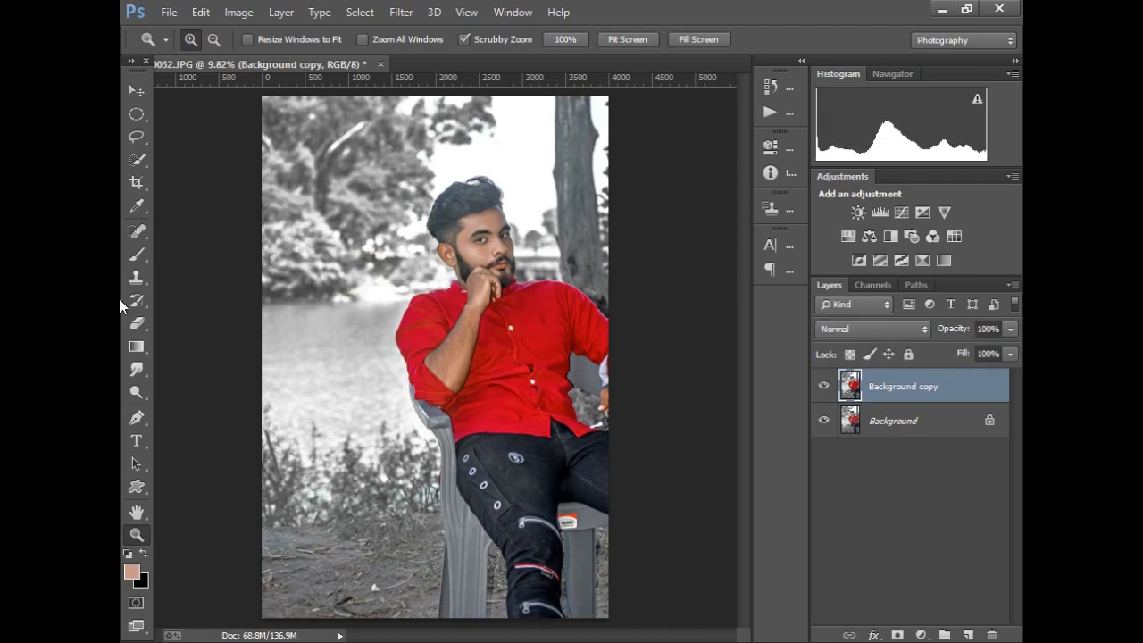
{"action": "right_click", "coordinate": [902, 386]}
{"action": "left_click", "coordinate": [863, 513]}
{"action": "left_click_drag", "start_coordinate": [452, 217], "coordinate": [580, 306]}
{"action": "right_click", "coordinate": [555, 269]}
{"action": "left_click", "coordinate": [580, 284]}
{"action": "left_click_drag", "start_coordinate": [489, 190], "coordinate": [594, 281]}
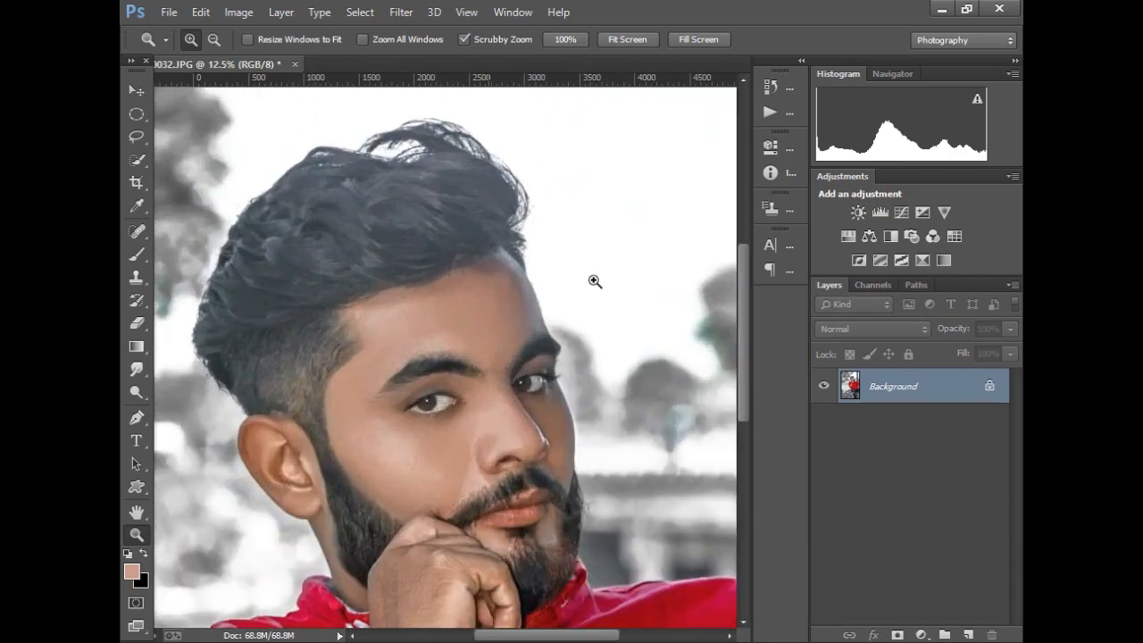
{"action": "right_click", "coordinate": [486, 203]}
{"action": "left_click", "coordinate": [519, 227]}
Duplicate the Background layer and open the copy in the Liquify filter.
{"action": "left_click_drag", "start_coordinate": [889, 393], "coordinate": [968, 635]}
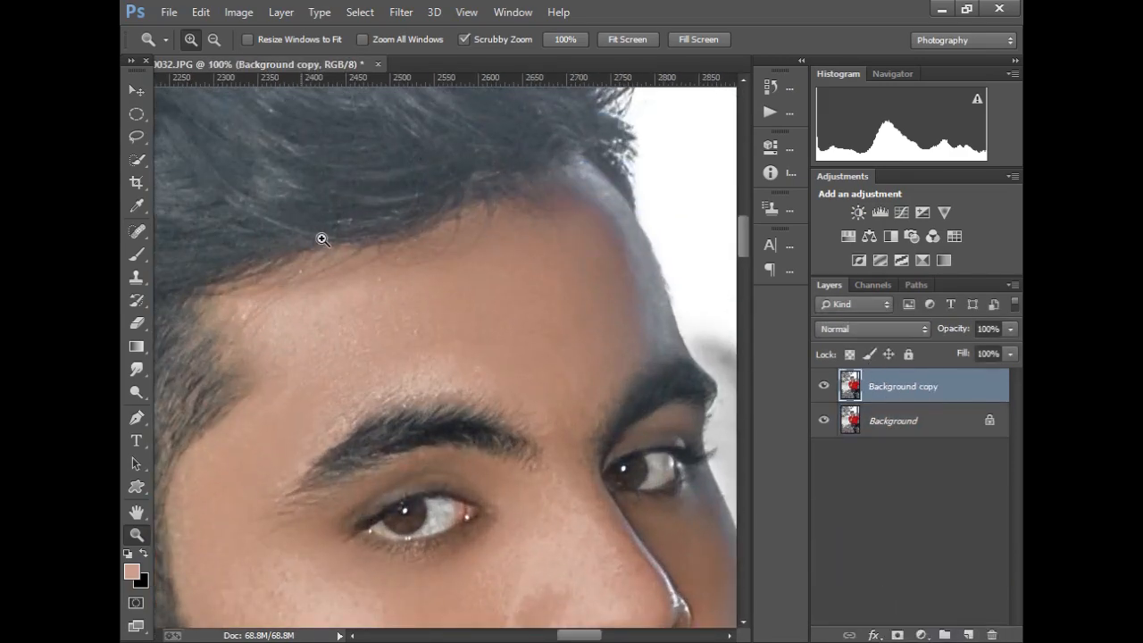
{"action": "right_click", "coordinate": [360, 252]}
{"action": "left_click", "coordinate": [393, 264]}
{"action": "left_click", "coordinate": [401, 11]}
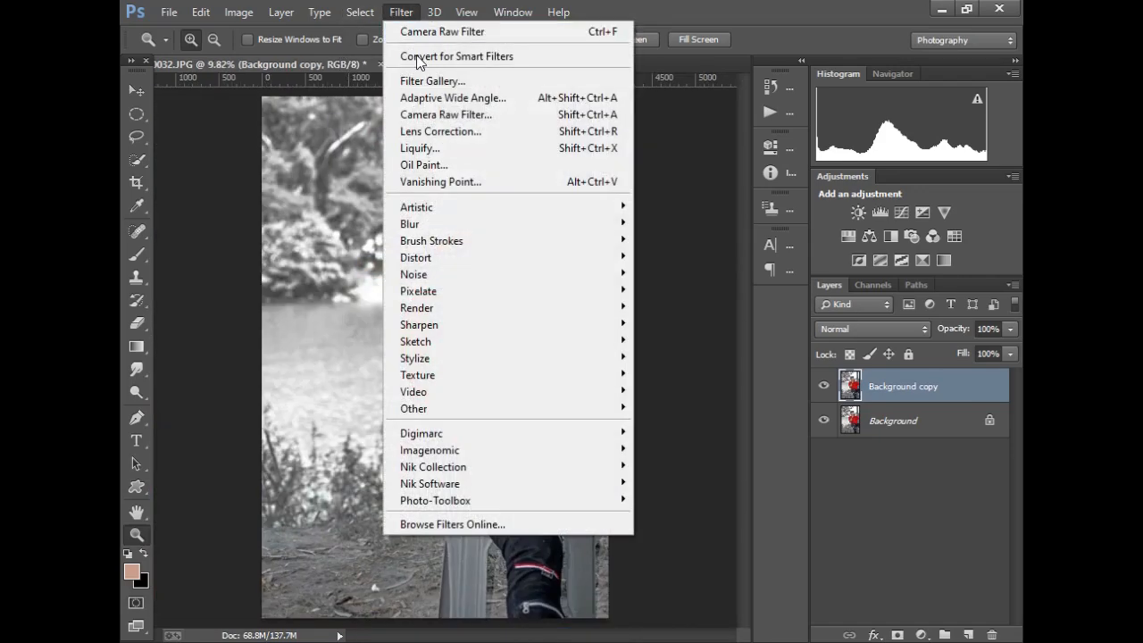
{"action": "left_click", "coordinate": [427, 149]}
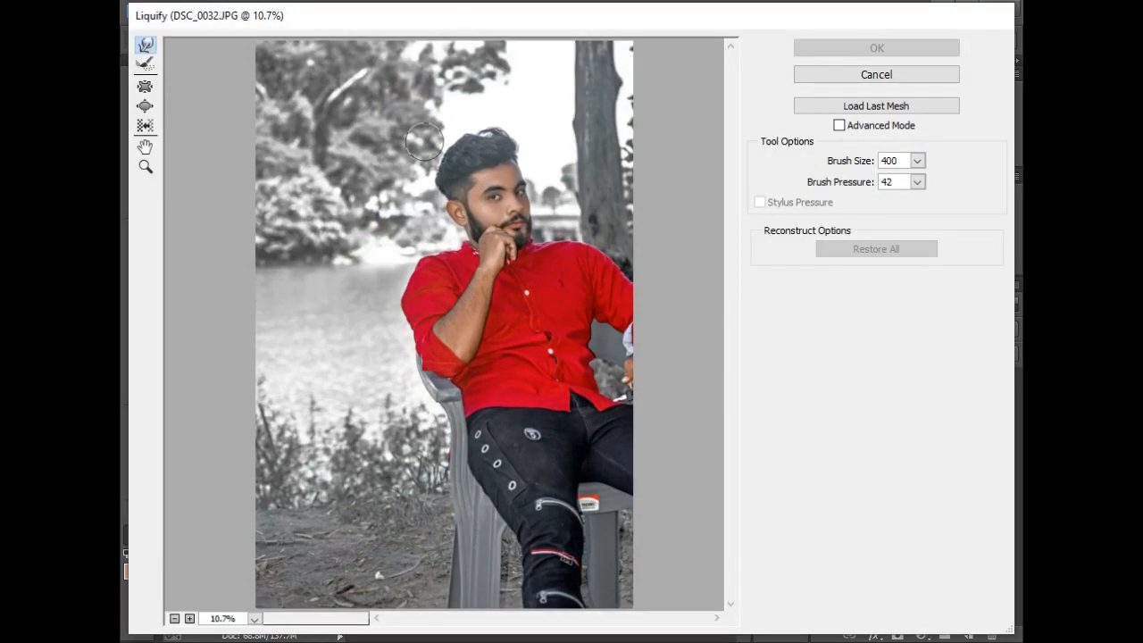
Push the hair on top of the head up into the gap below the raised strands using Forward Warp at brush size 175.
{"action": "left_click", "coordinate": [146, 166]}
{"action": "left_click_drag", "start_coordinate": [401, 113], "coordinate": [539, 223]}
{"action": "left_click", "coordinate": [549, 149]}
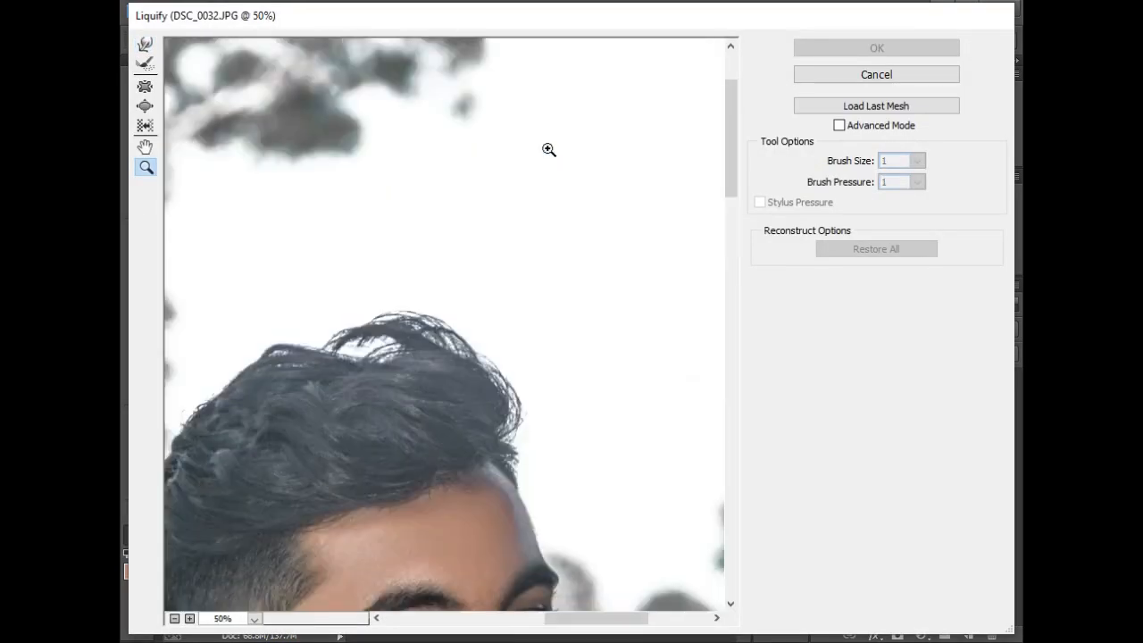
{"action": "mouse_move", "coordinate": [385, 425]}
{"action": "left_mouse_down"}
{"action": "mouse_move", "coordinate": [510, 372]}
{"action": "mouse_move", "coordinate": [514, 356]}
{"action": "left_mouse_up"}
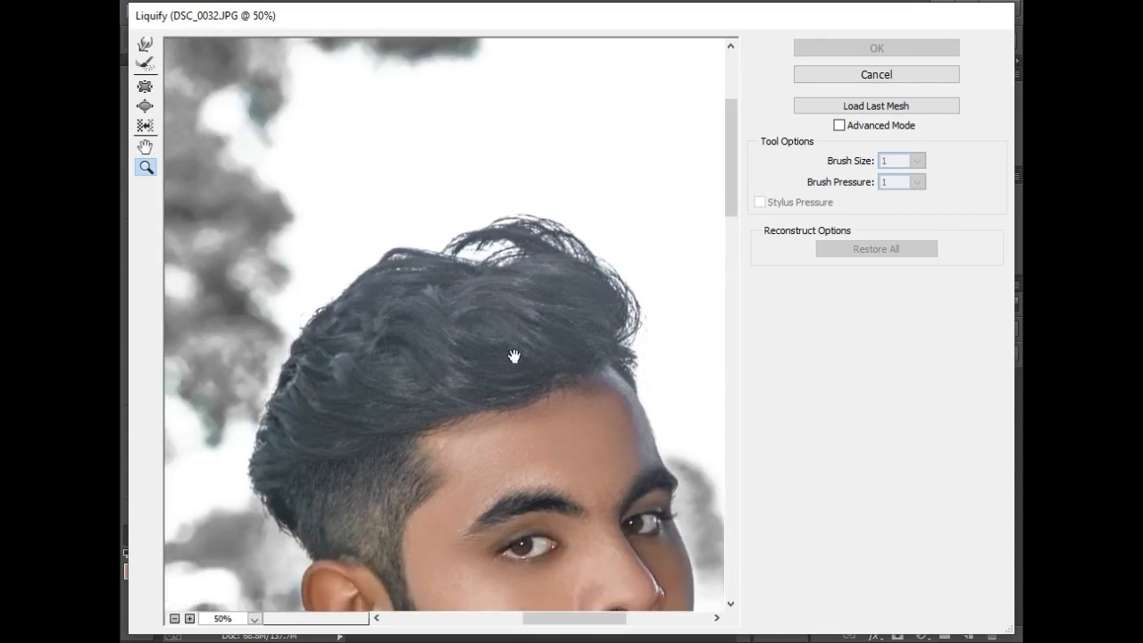
{"action": "left_click", "coordinate": [526, 234]}
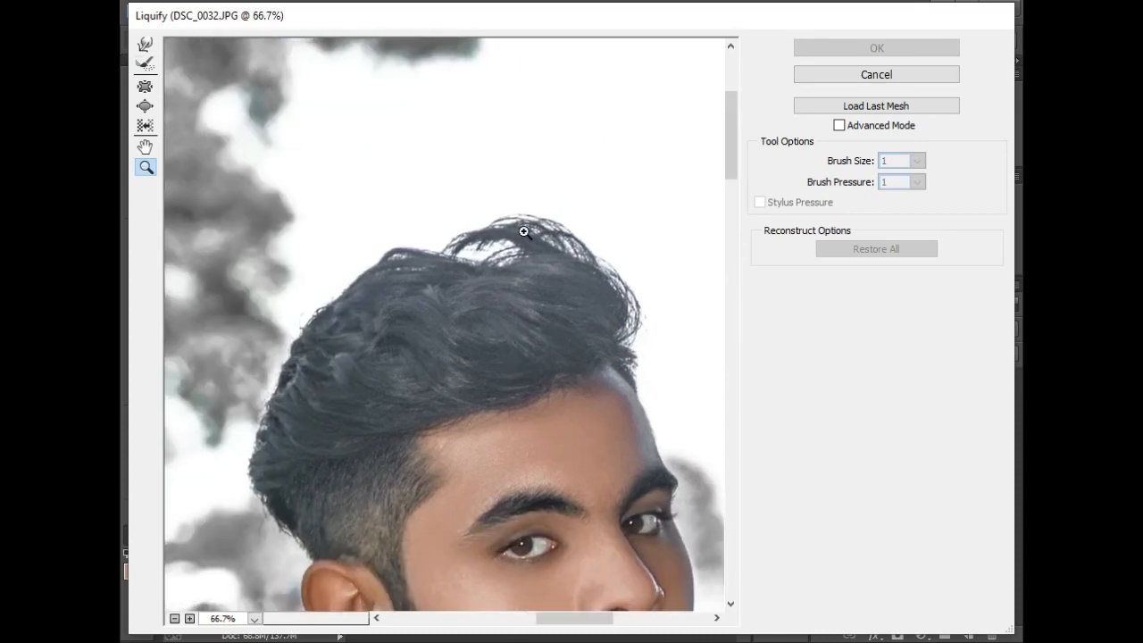
{"action": "left_click", "coordinate": [519, 416]}
{"action": "left_click", "coordinate": [146, 46]}
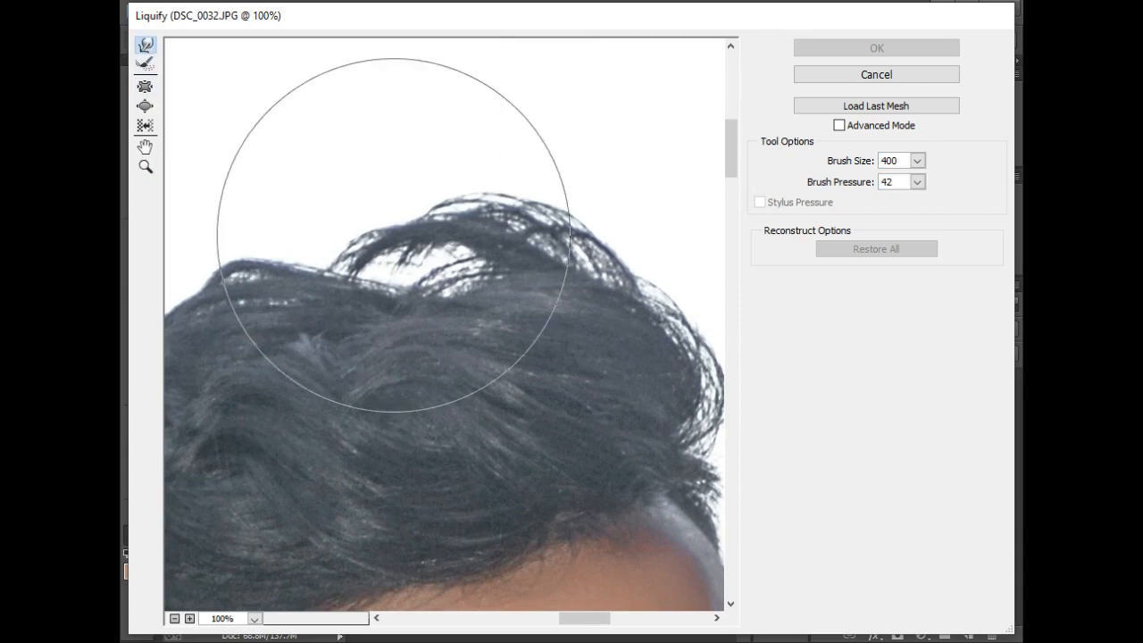
{"action": "key", "text": "bracketleft"}
{"action": "key", "text": "bracketleft"}
{"action": "key", "text": "bracketleft"}
{"action": "key", "text": "bracketleft"}
{"action": "key", "text": "bracketleft"}
{"action": "key", "text": "bracketleft"}
{"action": "key", "text": "bracketleft"}
{"action": "key", "text": "bracketleft"}
{"action": "key", "text": "bracketleft"}
{"action": "mouse_move", "coordinate": [438, 301]}
{"action": "left_mouse_down"}
{"action": "mouse_move", "coordinate": [352, 215]}
{"action": "mouse_move", "coordinate": [373, 233]}
{"action": "left_mouse_up"}
{"action": "left_click_drag", "start_coordinate": [478, 317], "coordinate": [416, 270]}
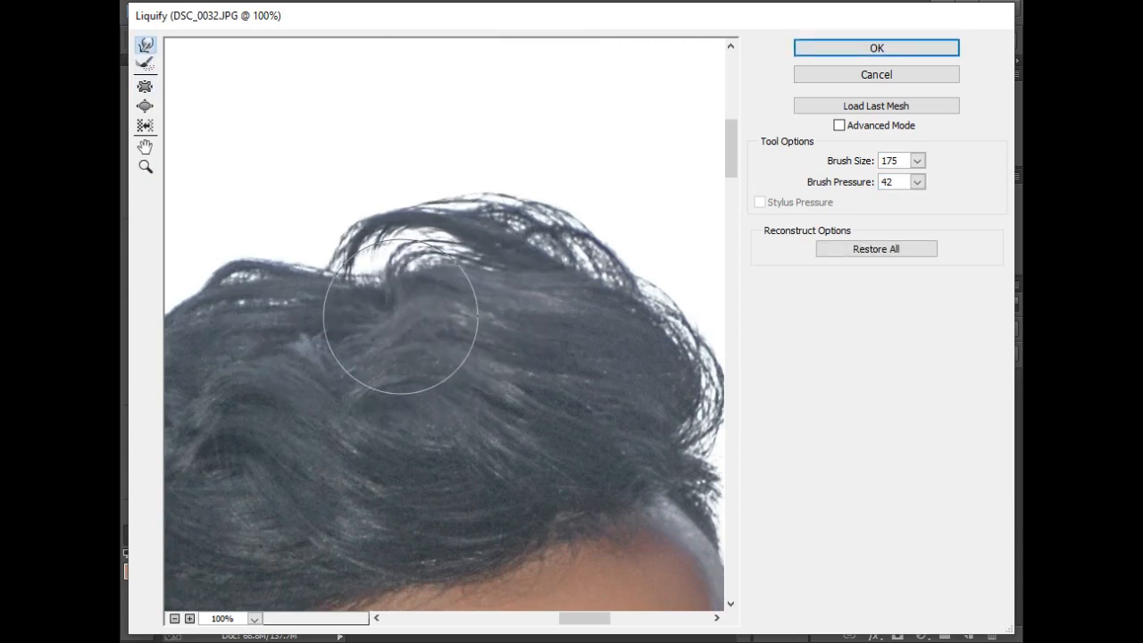
{"action": "mouse_move", "coordinate": [402, 343]}
{"action": "left_mouse_down"}
{"action": "mouse_move", "coordinate": [350, 270]}
{"action": "mouse_move", "coordinate": [366, 318]}
{"action": "mouse_move", "coordinate": [332, 293]}
{"action": "left_mouse_up"}
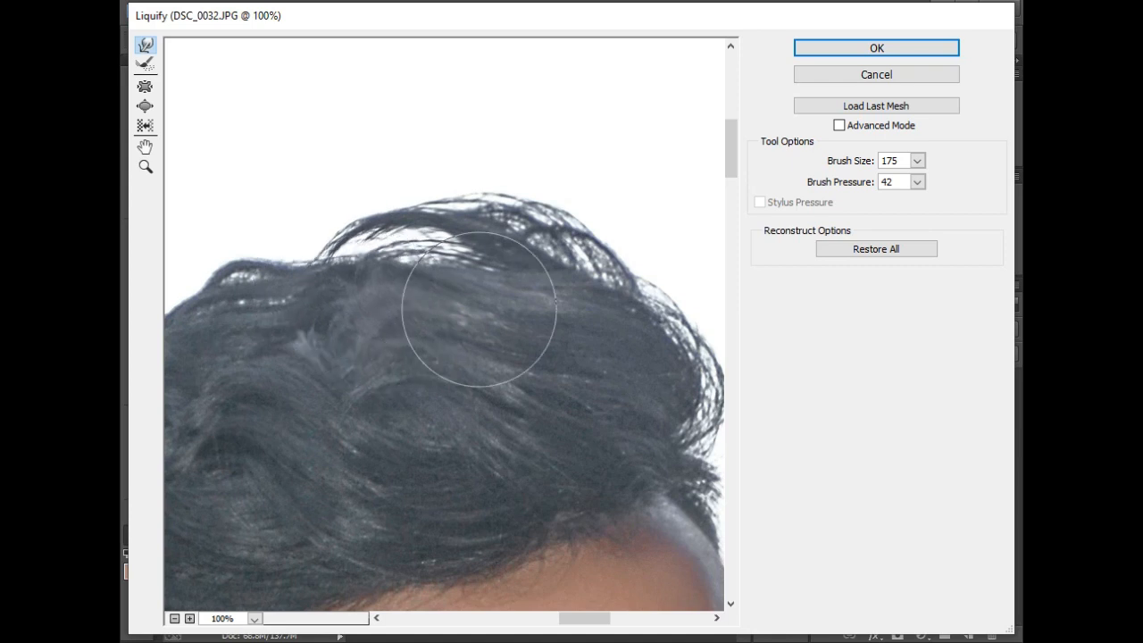
{"action": "left_click_drag", "start_coordinate": [480, 301], "coordinate": [447, 283]}
{"action": "left_click_drag", "start_coordinate": [451, 327], "coordinate": [383, 250]}
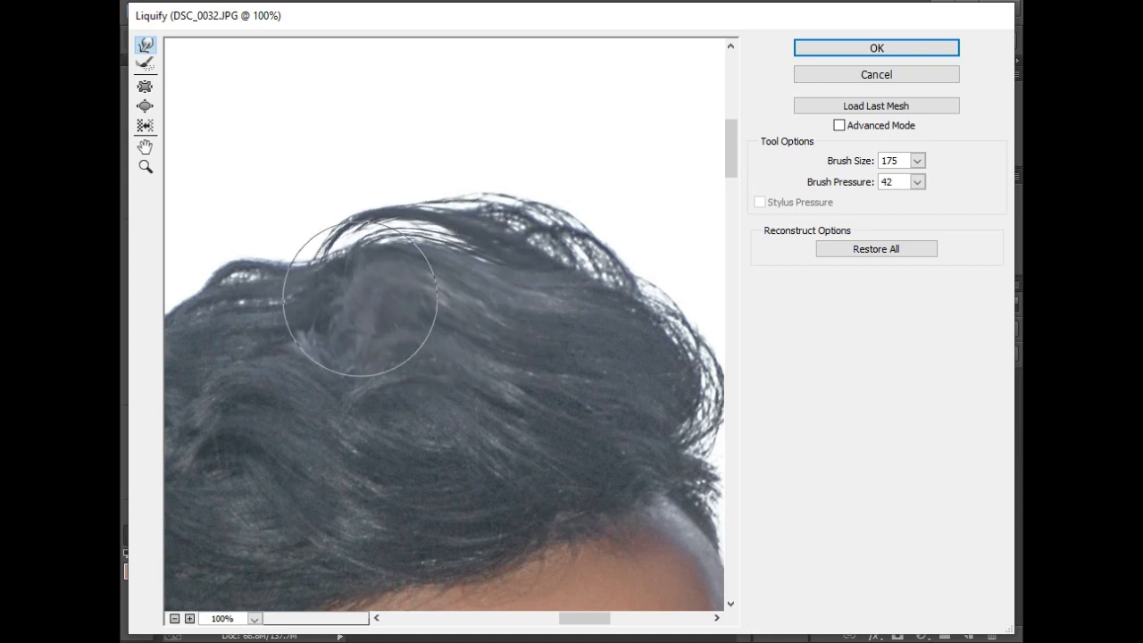
{"action": "left_click_drag", "start_coordinate": [365, 301], "coordinate": [306, 242]}
{"action": "left_click_drag", "start_coordinate": [467, 277], "coordinate": [433, 235]}
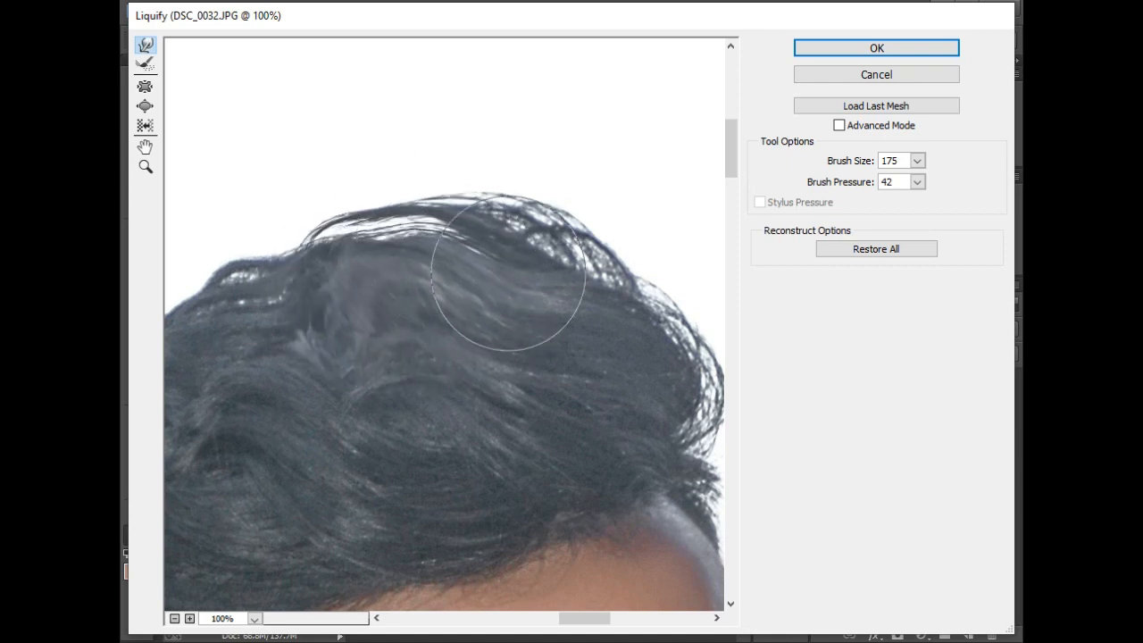
{"action": "key", "text": "bracketright"}
{"action": "mouse_move", "coordinate": [607, 298]}
{"action": "left_mouse_down"}
{"action": "mouse_move", "coordinate": [631, 282]}
{"action": "mouse_move", "coordinate": [609, 256]}
{"action": "mouse_move", "coordinate": [625, 301]}
{"action": "mouse_move", "coordinate": [649, 308]}
{"action": "left_mouse_up"}
Reshape the hair outline along the back of the head using Forward Warp at brush size 300.
{"action": "key", "text": "bracketright"}
{"action": "key", "text": "bracketright"}
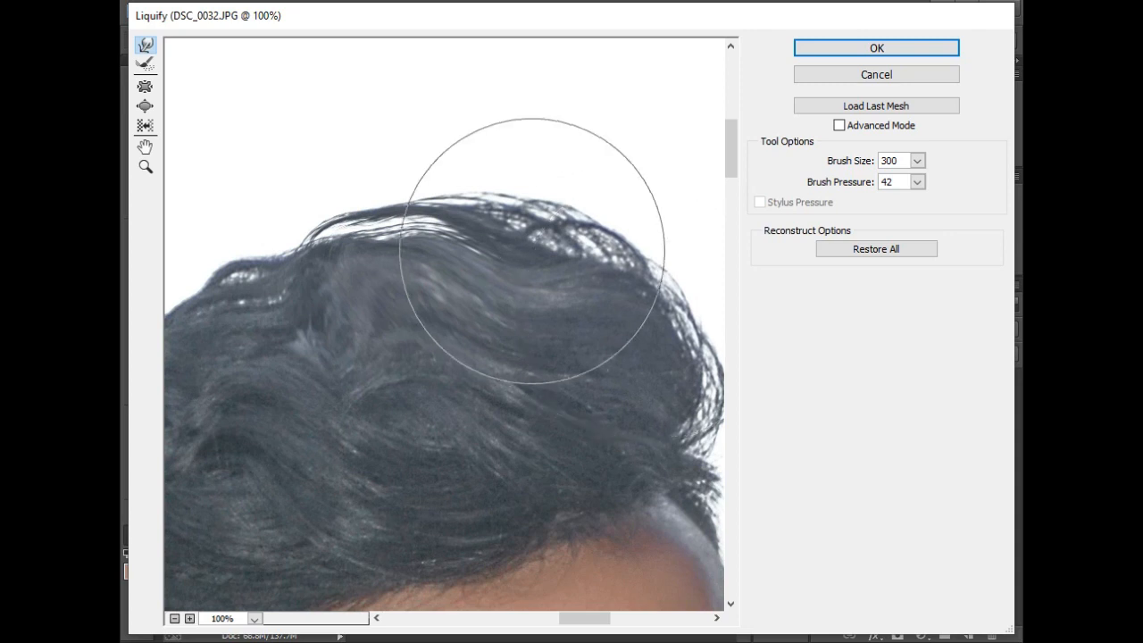
{"action": "left_click_drag", "start_coordinate": [467, 280], "coordinate": [595, 286]}
{"action": "left_click_drag", "start_coordinate": [347, 328], "coordinate": [427, 286]}
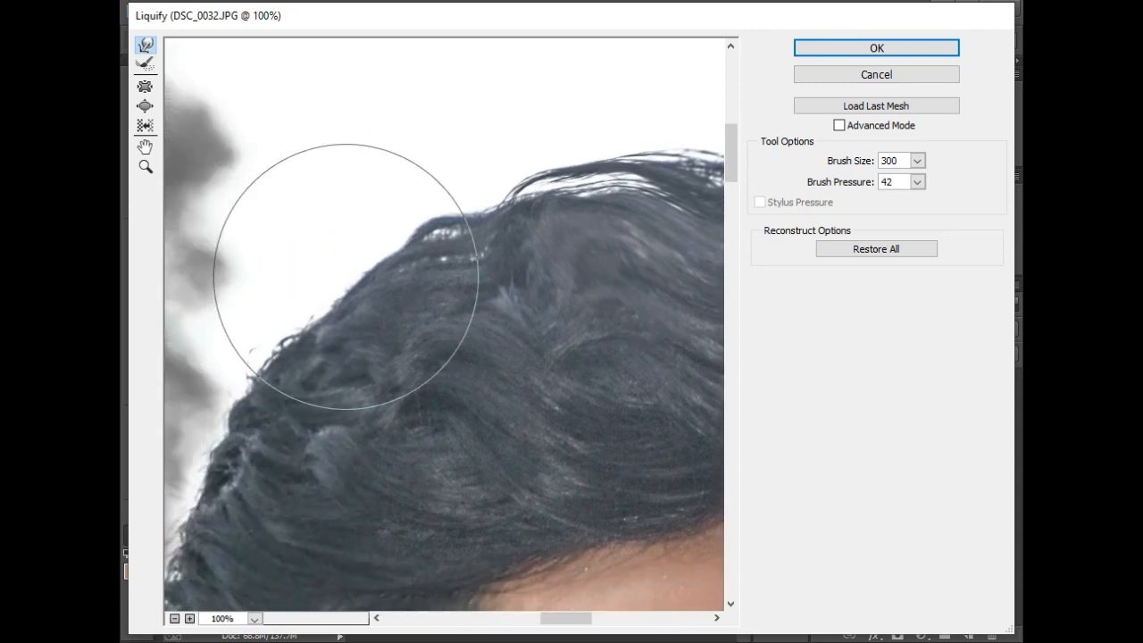
{"action": "left_click_drag", "start_coordinate": [383, 365], "coordinate": [480, 262]}
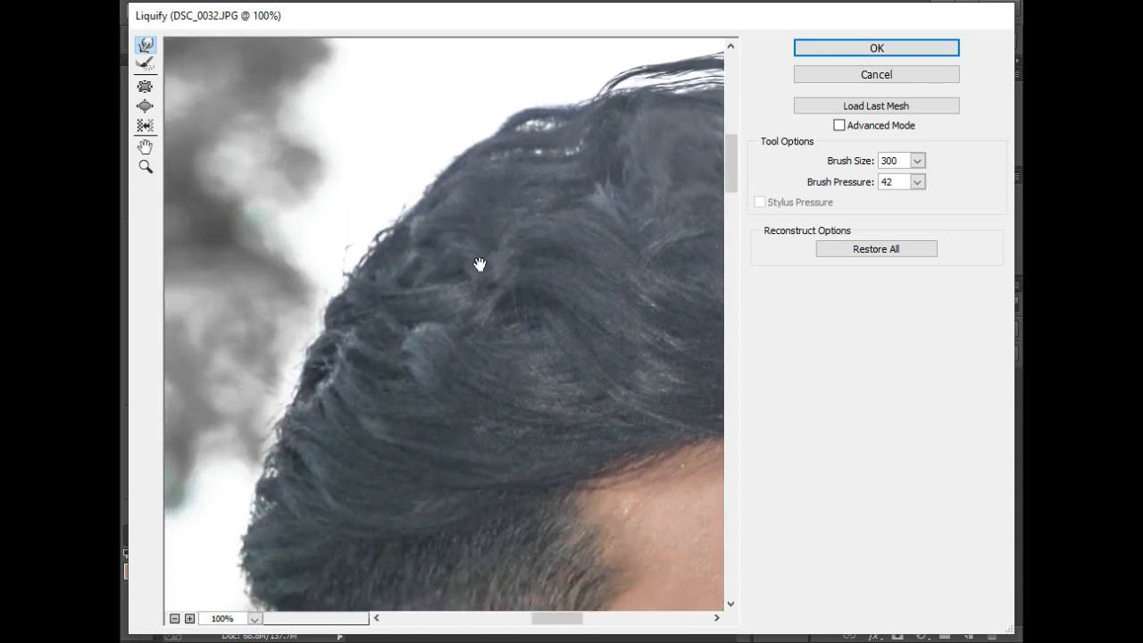
{"action": "left_click_drag", "start_coordinate": [296, 419], "coordinate": [260, 374]}
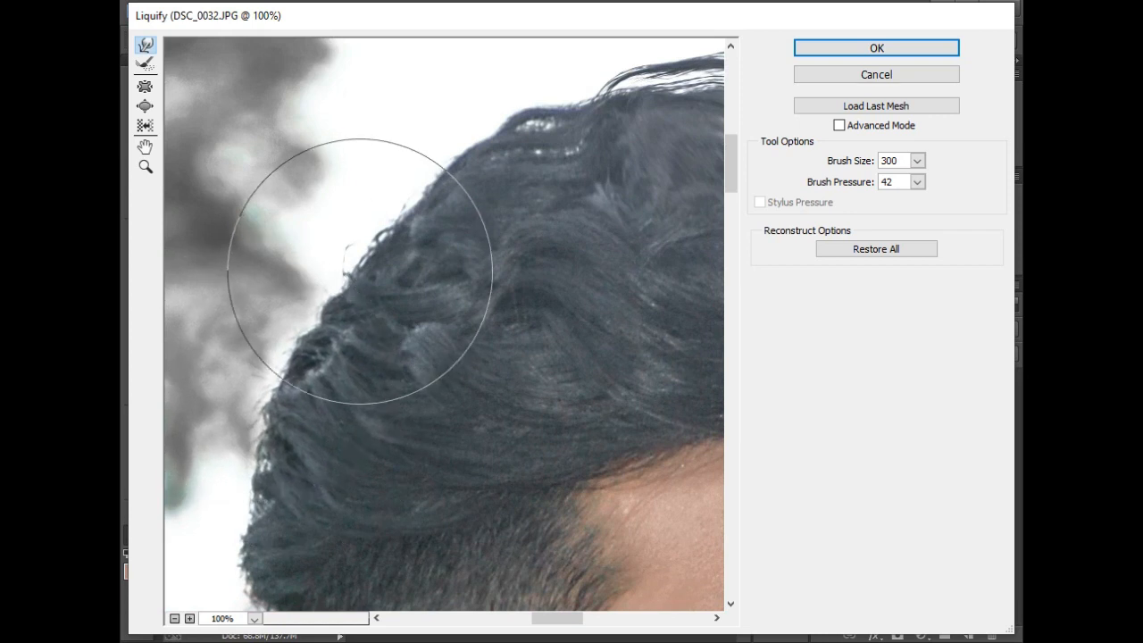
{"action": "left_click_drag", "start_coordinate": [360, 270], "coordinate": [328, 246]}
{"action": "left_click_drag", "start_coordinate": [411, 197], "coordinate": [384, 178]}
{"action": "mouse_move", "coordinate": [369, 428]}
{"action": "left_mouse_down"}
{"action": "mouse_move", "coordinate": [446, 291]}
{"action": "mouse_move", "coordinate": [451, 249]}
{"action": "left_mouse_up"}
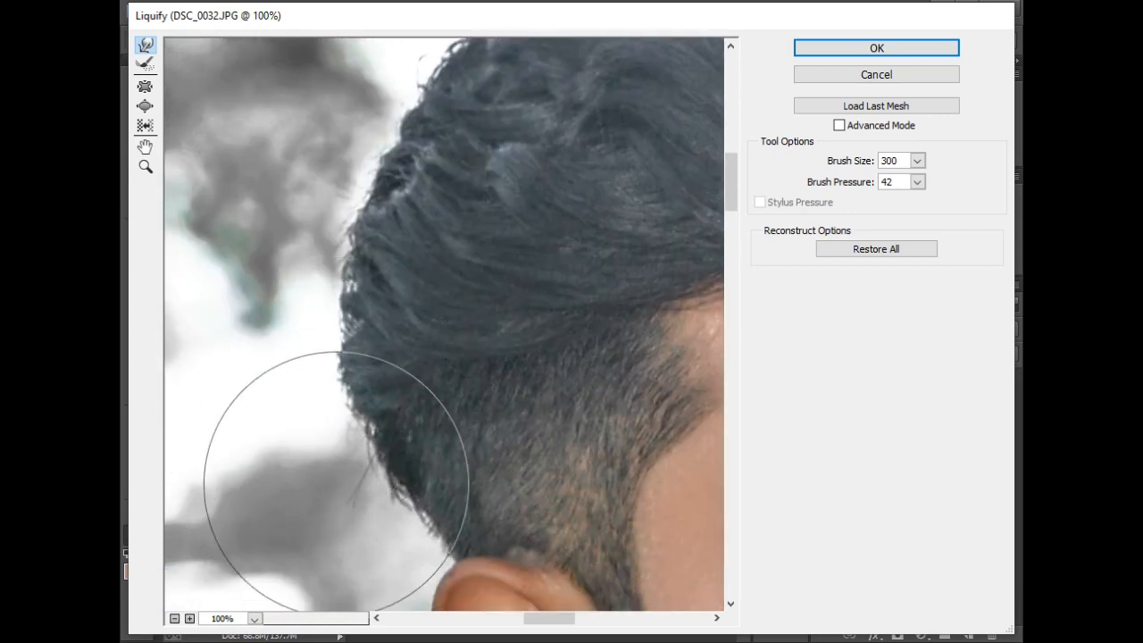
{"action": "left_click_drag", "start_coordinate": [316, 396], "coordinate": [340, 488]}
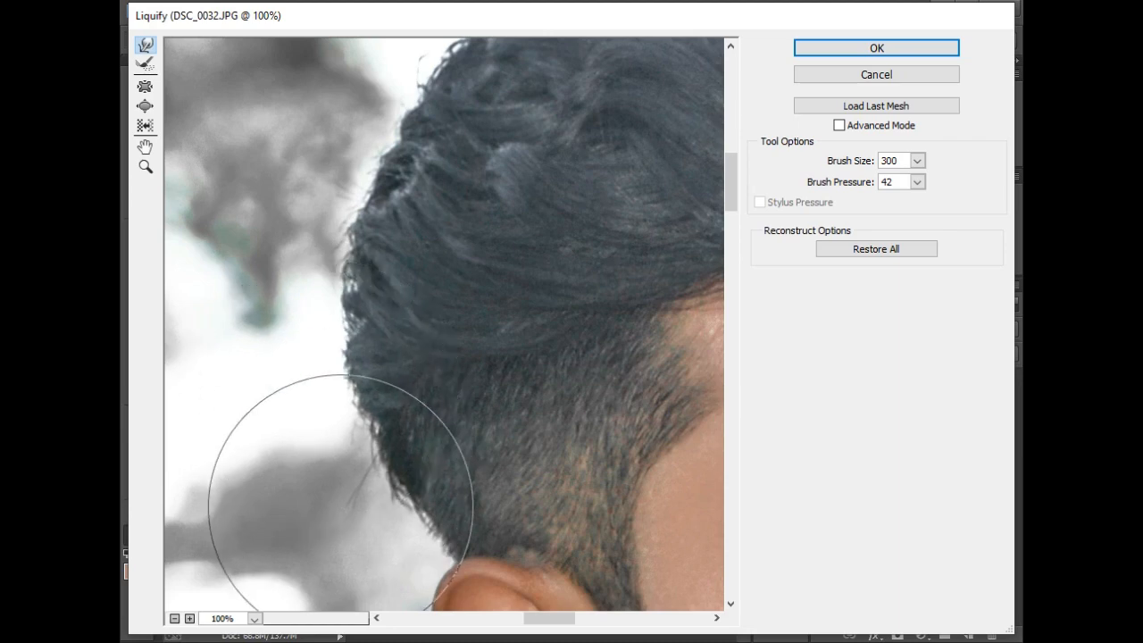
Narrow the remaining gap in the strands on top of the head and apply the Liquify changes.
{"action": "mouse_move", "coordinate": [467, 345]}
{"action": "left_mouse_down"}
{"action": "mouse_move", "coordinate": [541, 408]}
{"action": "mouse_move", "coordinate": [351, 464]}
{"action": "left_mouse_up"}
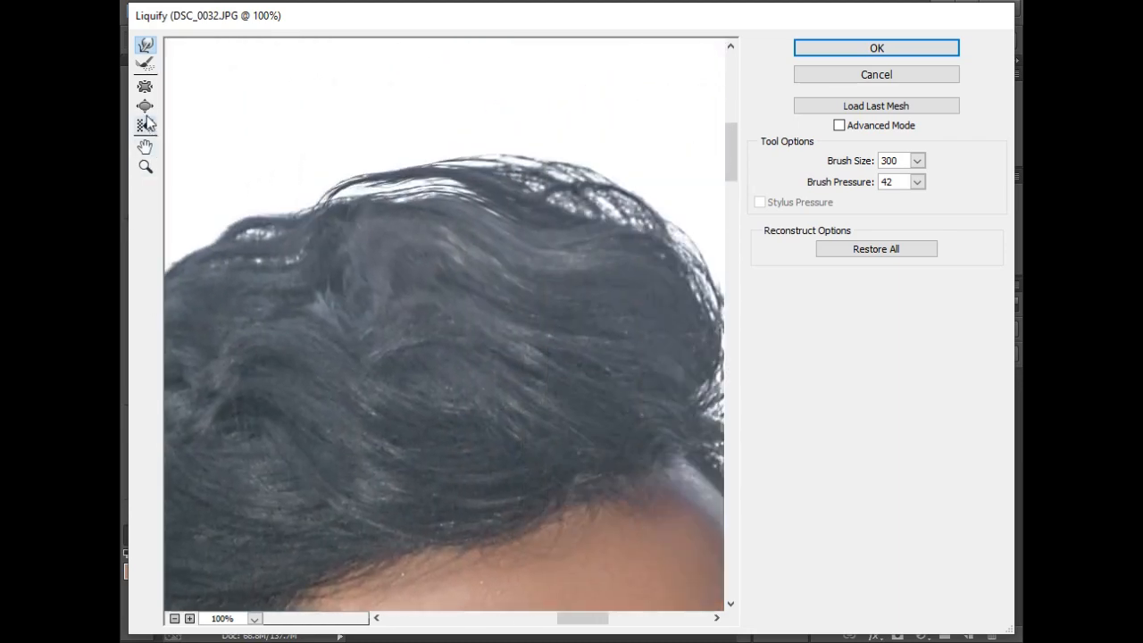
{"action": "left_click", "coordinate": [146, 87]}
{"action": "left_click", "coordinate": [145, 66]}
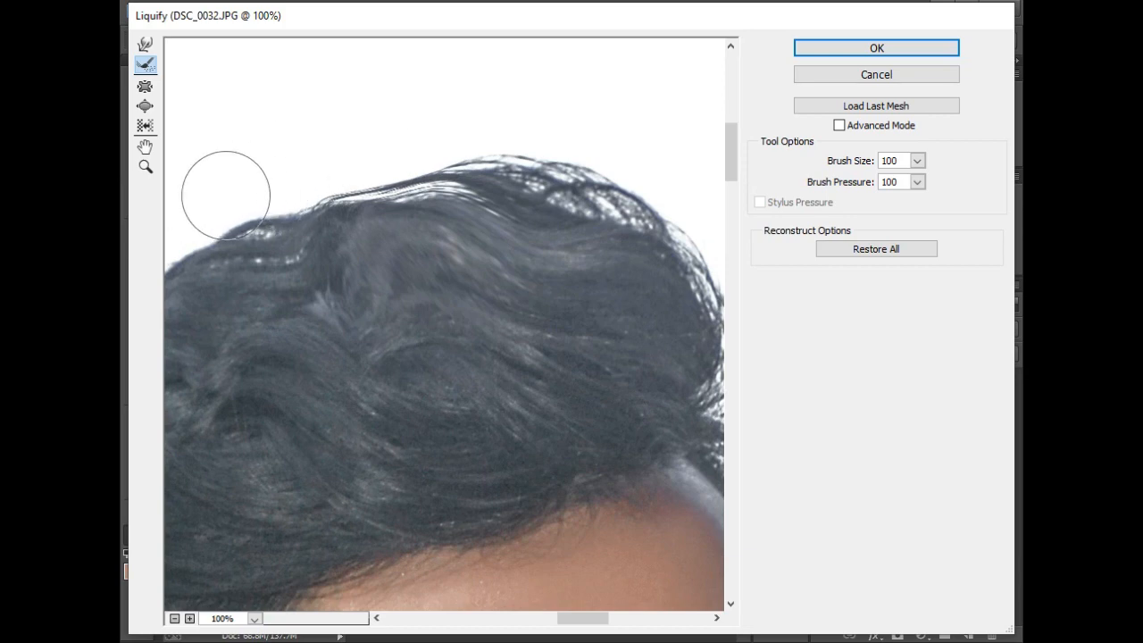
{"action": "left_click", "coordinate": [255, 618]}
{"action": "left_click", "coordinate": [442, 361]}
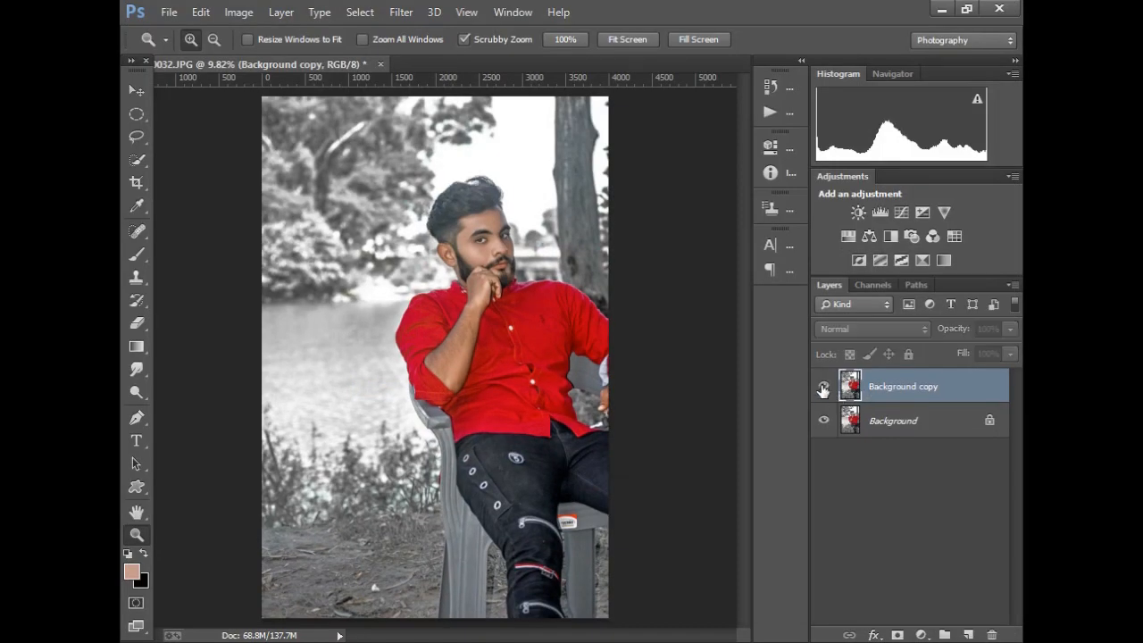
Merge the visible layers and open a duplicate of the Background layer in the Camera Raw Filter.
{"action": "left_click", "coordinate": [1011, 284]}
{"action": "left_click", "coordinate": [882, 549]}
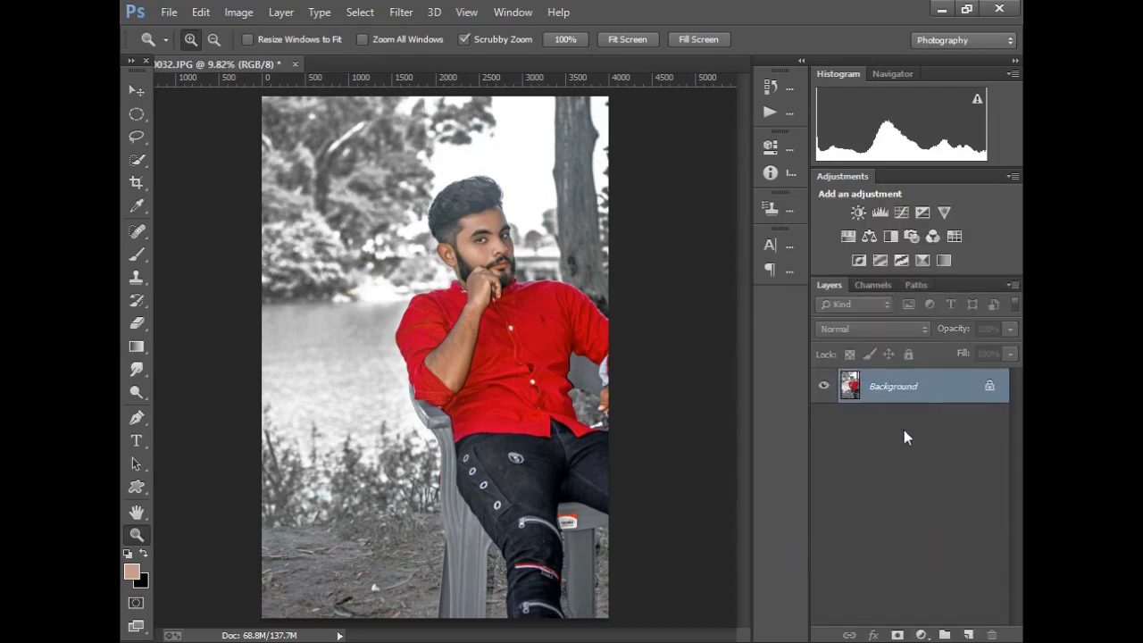
{"action": "left_click_drag", "start_coordinate": [939, 393], "coordinate": [968, 635]}
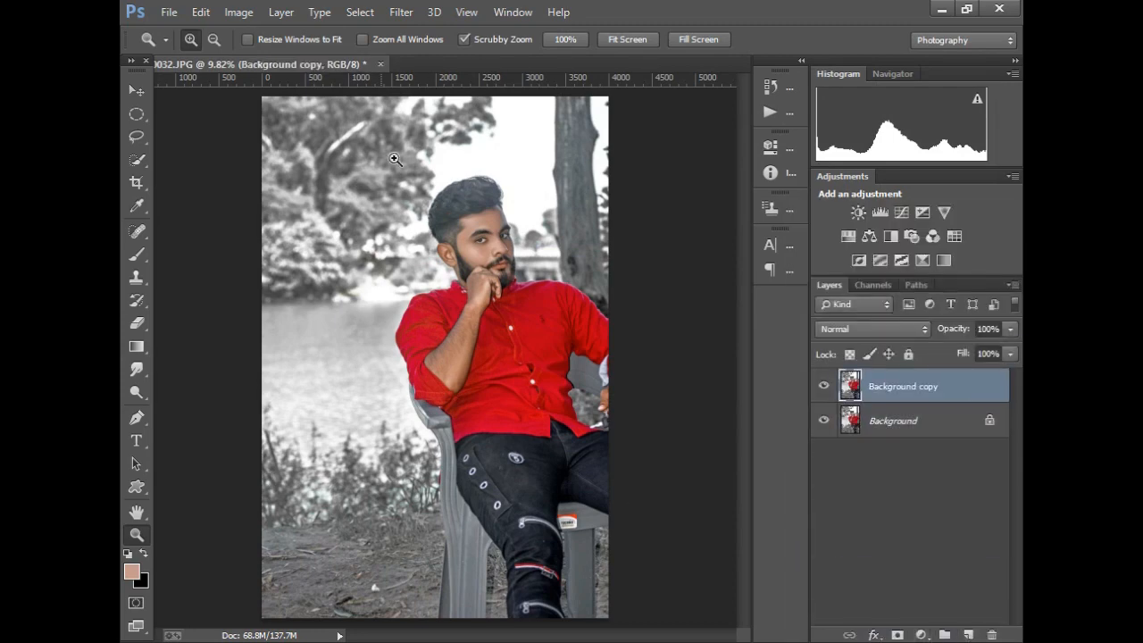
{"action": "left_click", "coordinate": [401, 12]}
{"action": "left_click", "coordinate": [510, 113]}
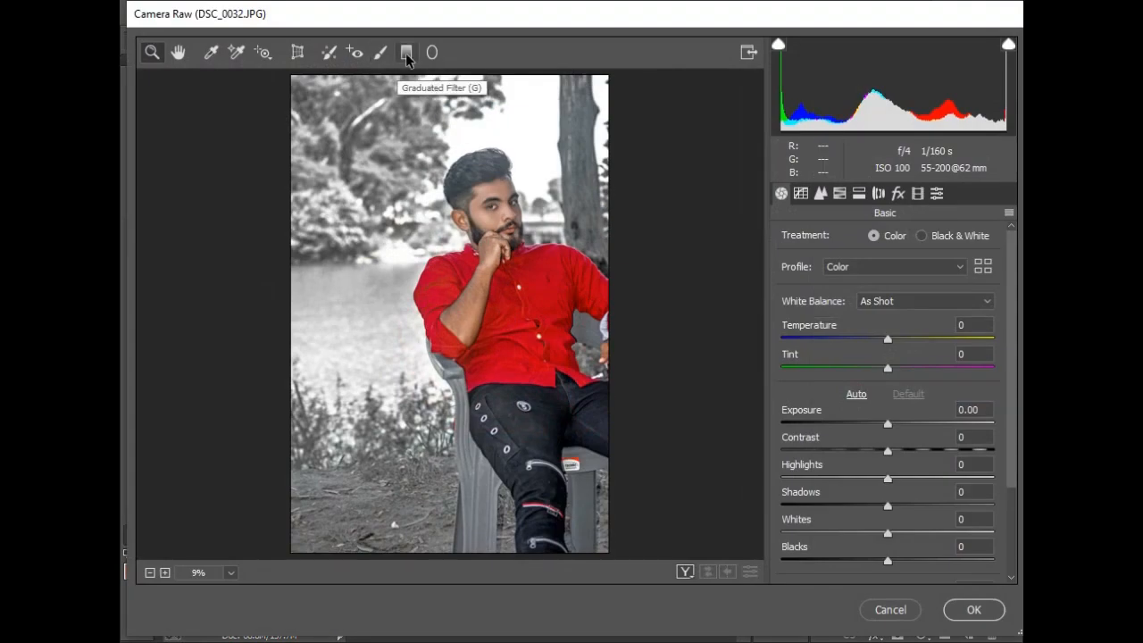
Darken the surroundings with a large Radial Filter centred near the man's face and chest, with Exposure -1.75.
{"action": "left_click", "coordinate": [407, 53]}
{"action": "left_click", "coordinate": [432, 53]}
{"action": "left_click_drag", "start_coordinate": [304, 211], "coordinate": [544, 516]}
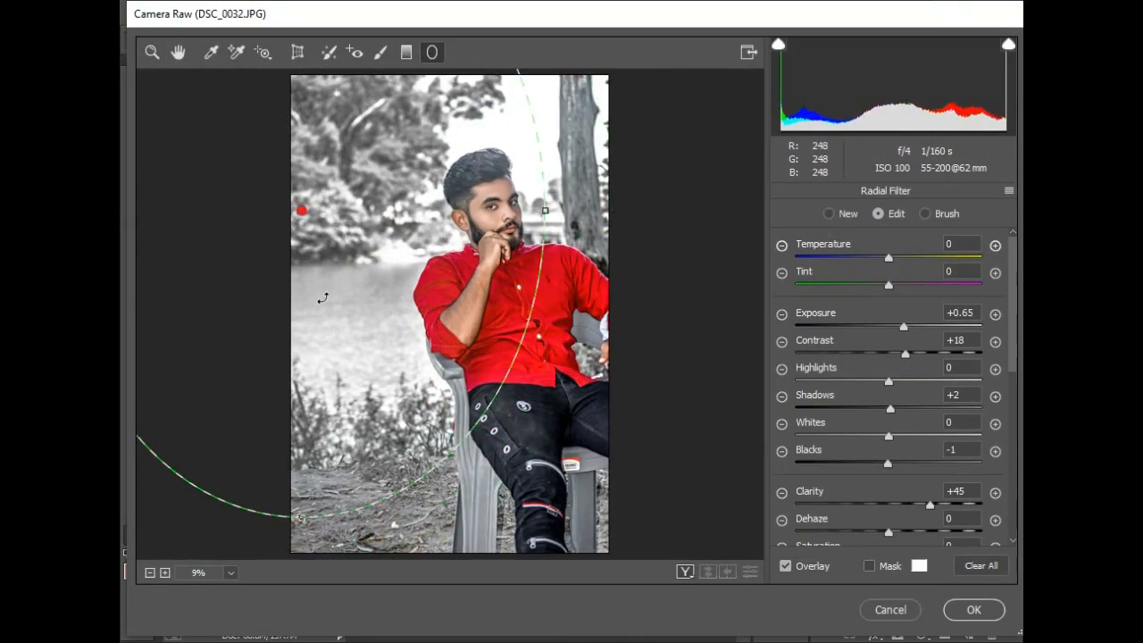
{"action": "left_click_drag", "start_coordinate": [304, 211], "coordinate": [524, 272]}
{"action": "left_click_drag", "start_coordinate": [902, 327], "coordinate": [846, 335]}
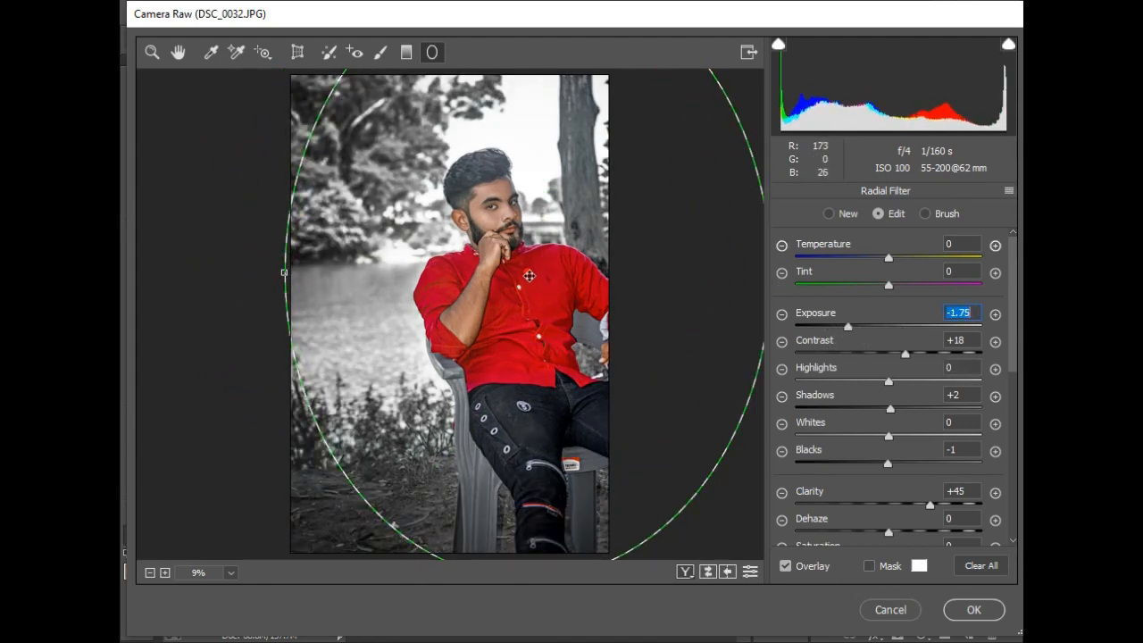
{"action": "left_click_drag", "start_coordinate": [529, 275], "coordinate": [551, 197]}
{"action": "left_click_drag", "start_coordinate": [551, 507], "coordinate": [550, 540]}
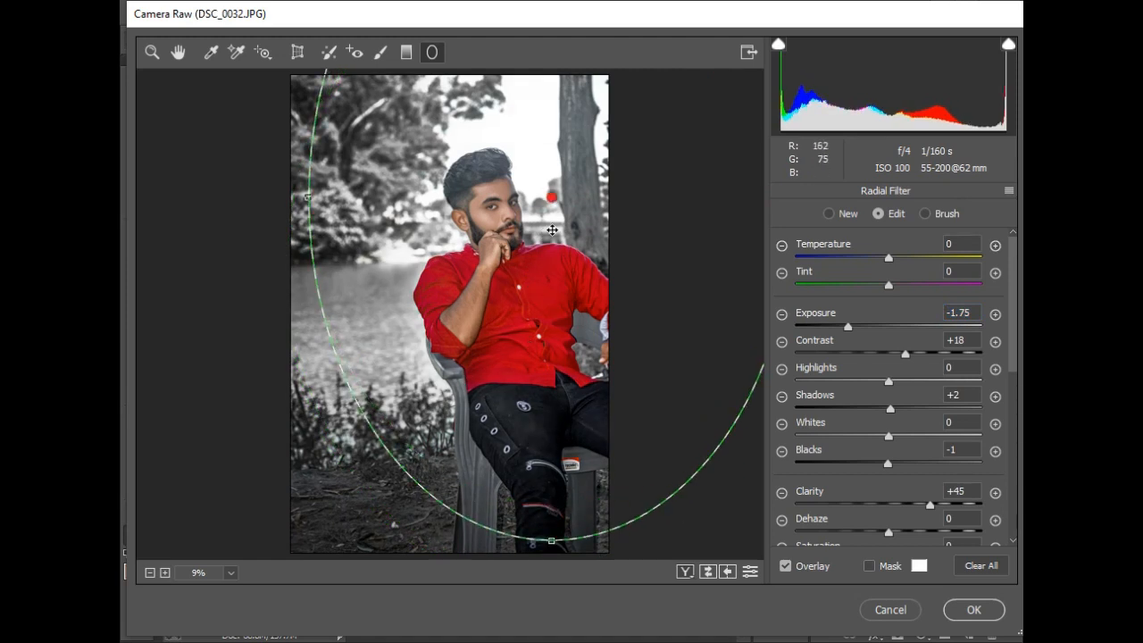
{"action": "left_click_drag", "start_coordinate": [552, 231], "coordinate": [541, 256]}
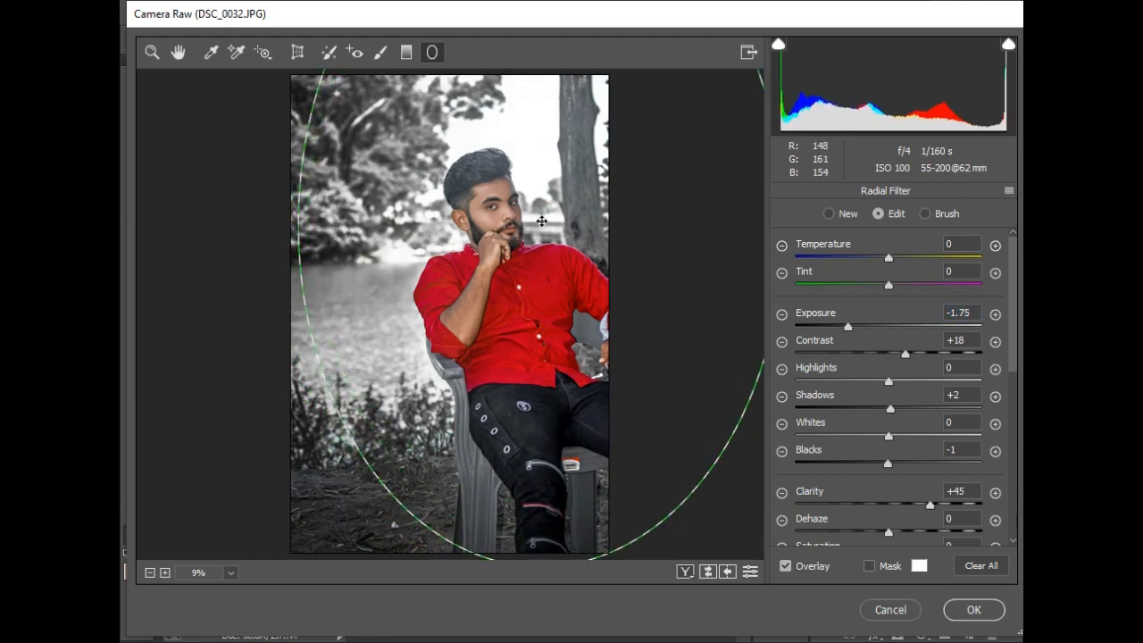
Brighten the man's face with the Adjustment Brush at Exposure +0.40 and apply the Camera Raw edits.
{"action": "left_click", "coordinate": [381, 52]}
{"action": "left_click", "coordinate": [515, 199]}
{"action": "left_click", "coordinate": [897, 327]}
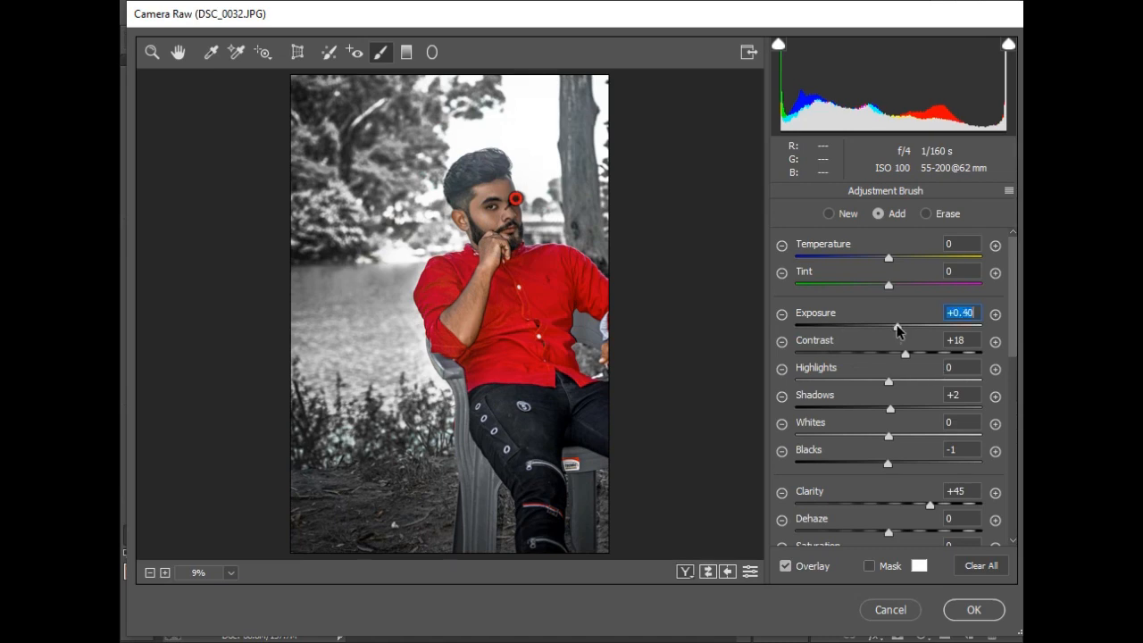
{"action": "mouse_move", "coordinate": [898, 327]}
{"action": "left_mouse_down"}
{"action": "mouse_move", "coordinate": [911, 330]}
{"action": "mouse_move", "coordinate": [898, 330]}
{"action": "left_mouse_up"}
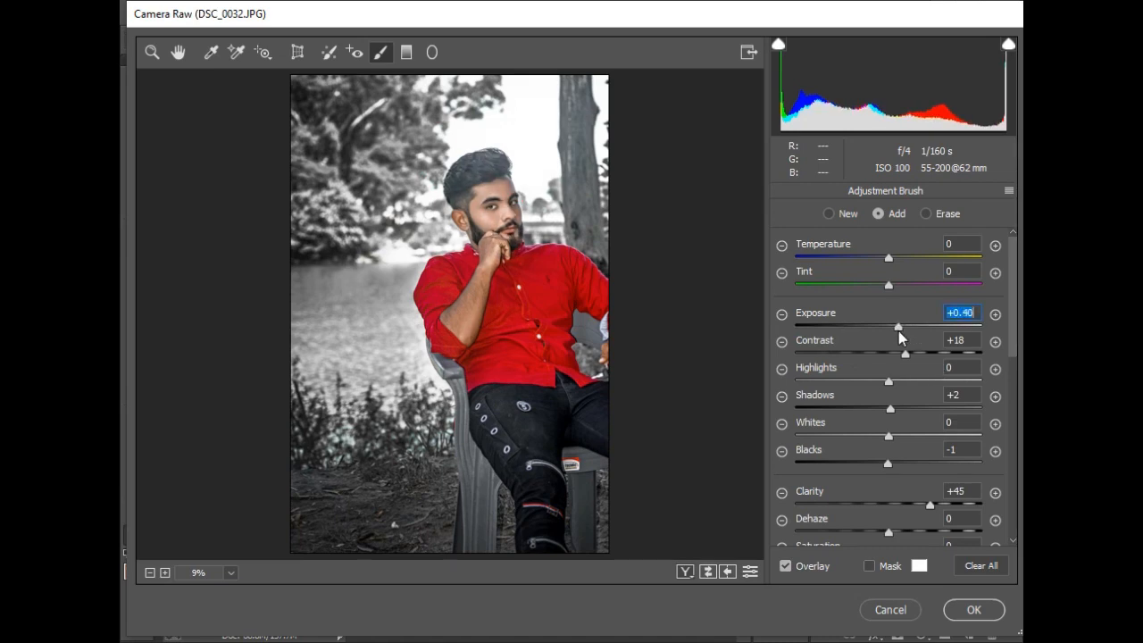
{"action": "left_click", "coordinate": [973, 610]}
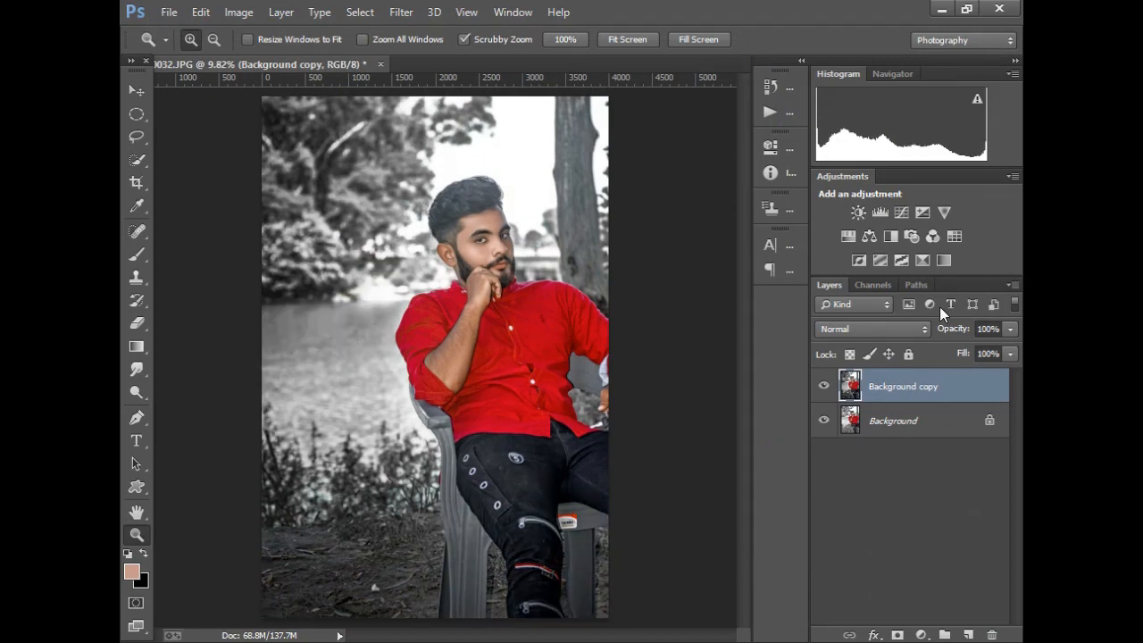
Merge the visible layers and add the white text "swager" over the photo, scaled to about 272 pt.
{"action": "left_click", "coordinate": [1015, 285]}
{"action": "left_click", "coordinate": [893, 530]}
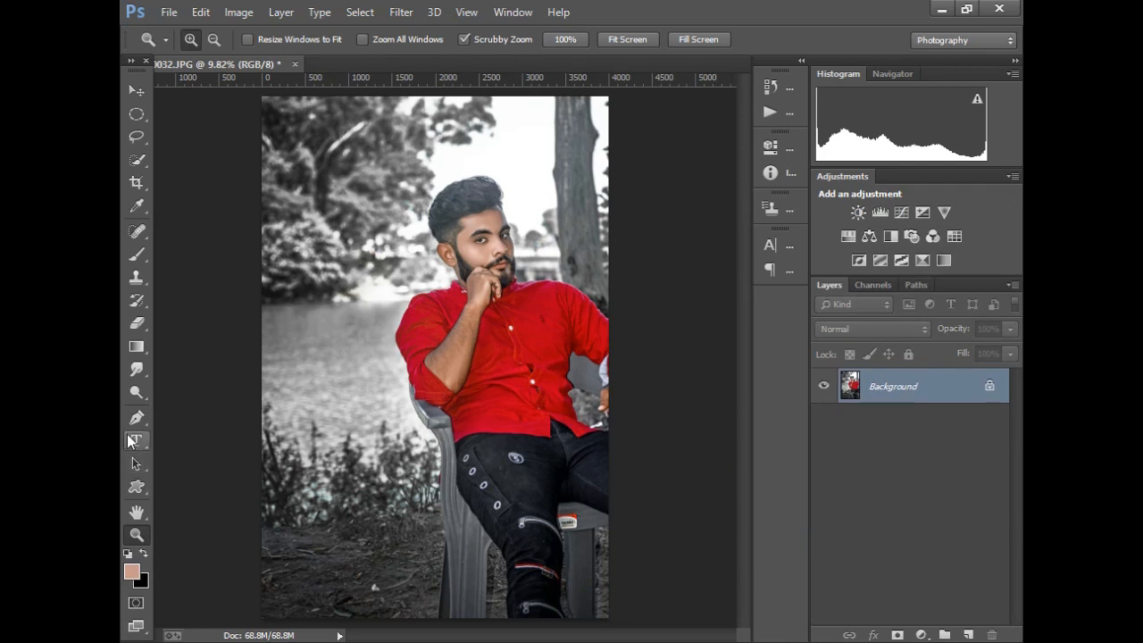
{"action": "left_click", "coordinate": [135, 440]}
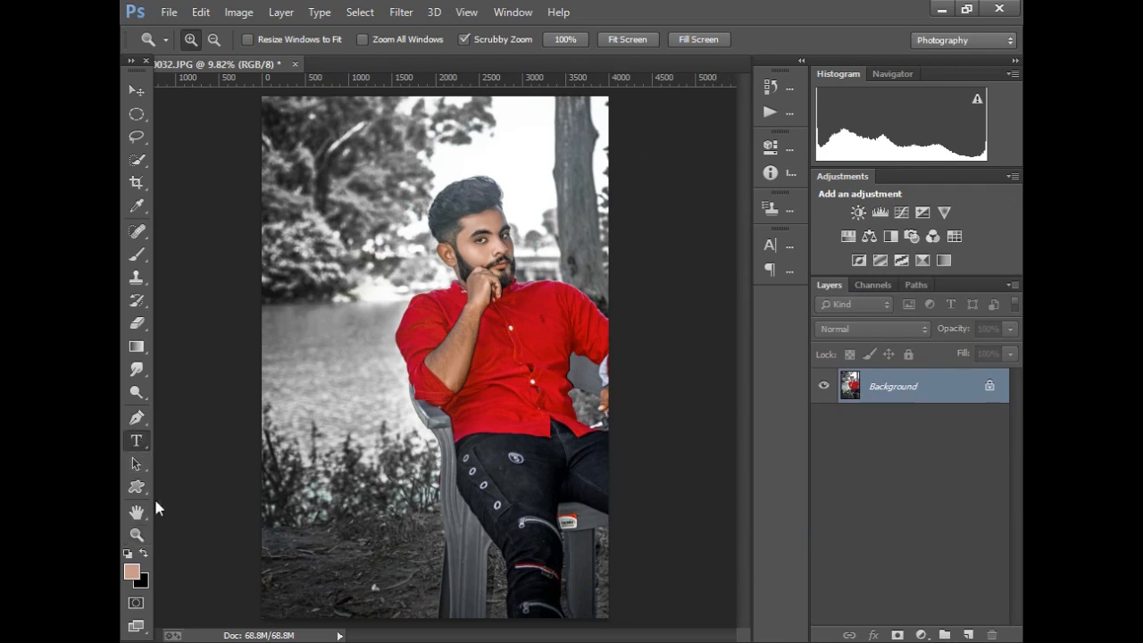
{"action": "left_click", "coordinate": [144, 553]}
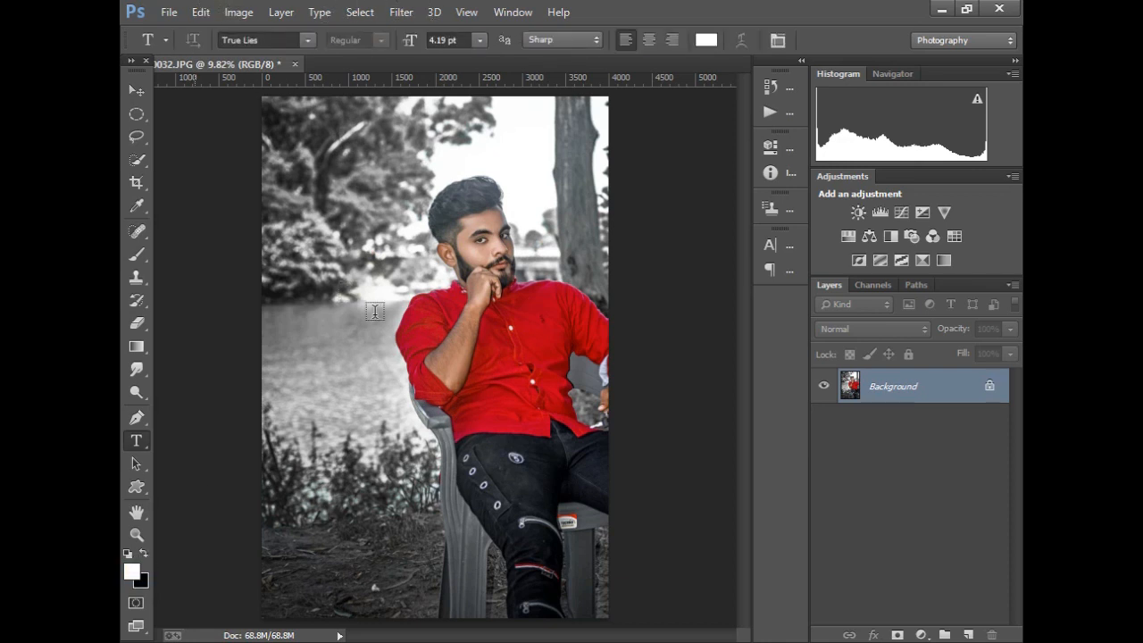
{"action": "left_click", "coordinate": [365, 357]}
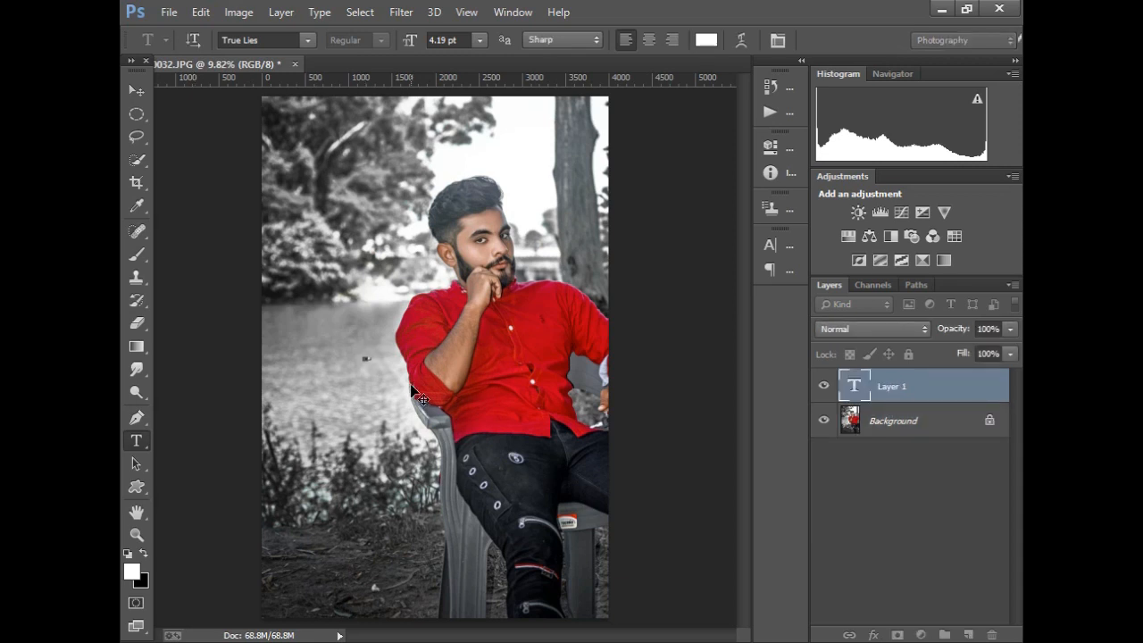
{"action": "left_click_drag", "start_coordinate": [374, 357], "coordinate": [642, 396]}
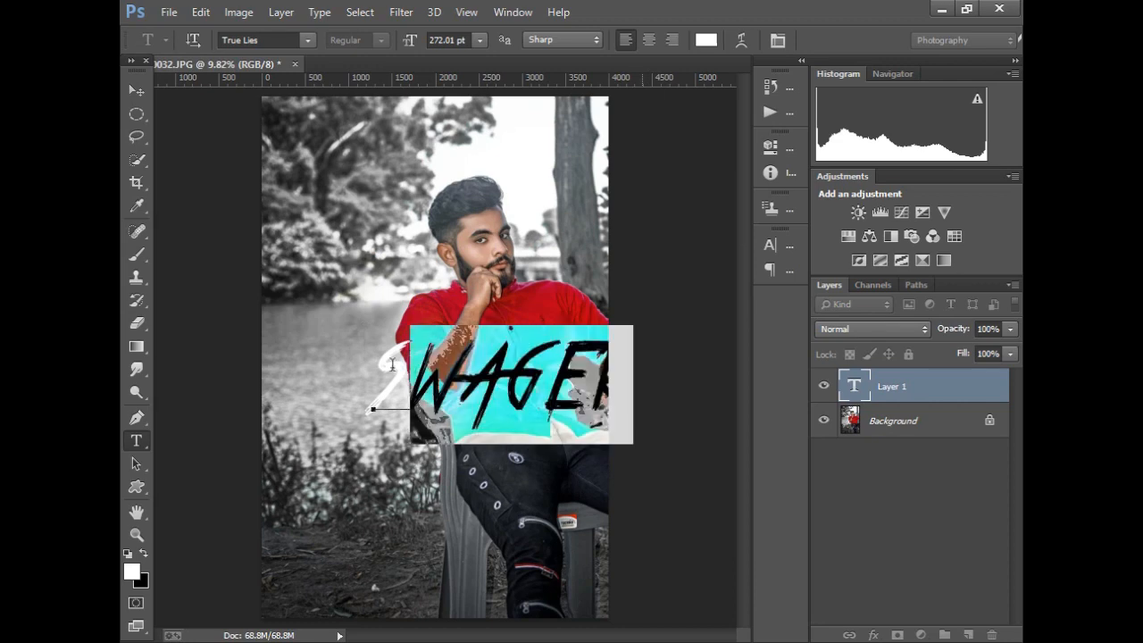
Keep the True Lies font, enlarge the text to about 365 pt and place it across the lower part of the photo.
{"action": "left_click", "coordinate": [306, 39]}
{"action": "scroll", "coordinate": [375, 202], "scroll_direction": "up", "scroll_amount": 3}
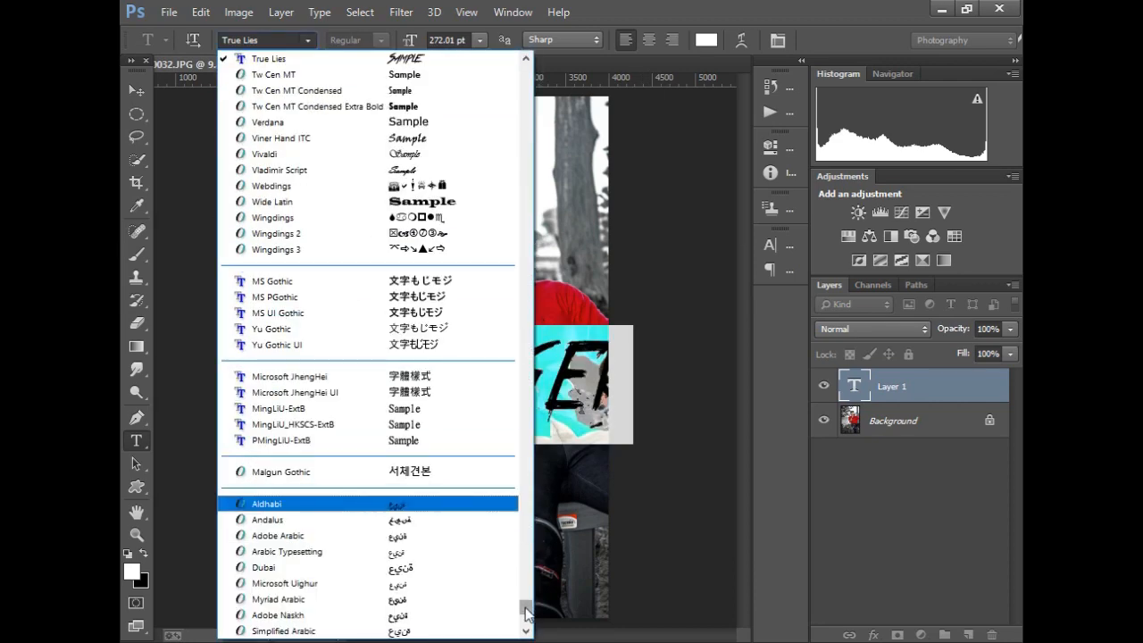
{"action": "scroll", "coordinate": [421, 427], "scroll_direction": "up", "scroll_amount": 3}
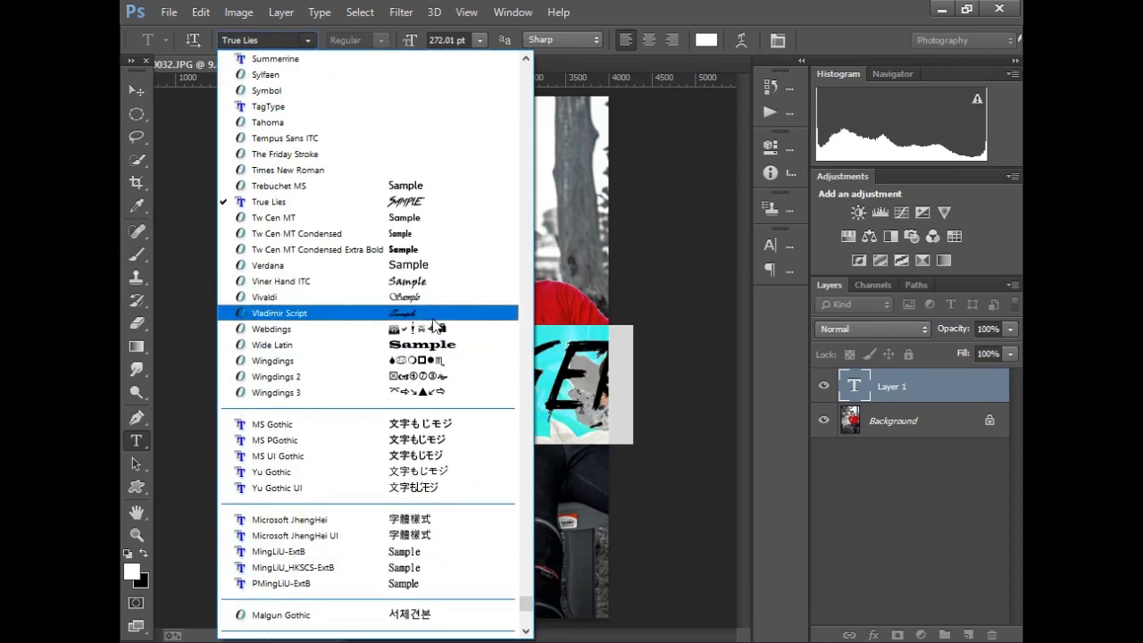
{"action": "left_click", "coordinate": [437, 206]}
{"action": "left_click_drag", "start_coordinate": [571, 505], "coordinate": [493, 636]}
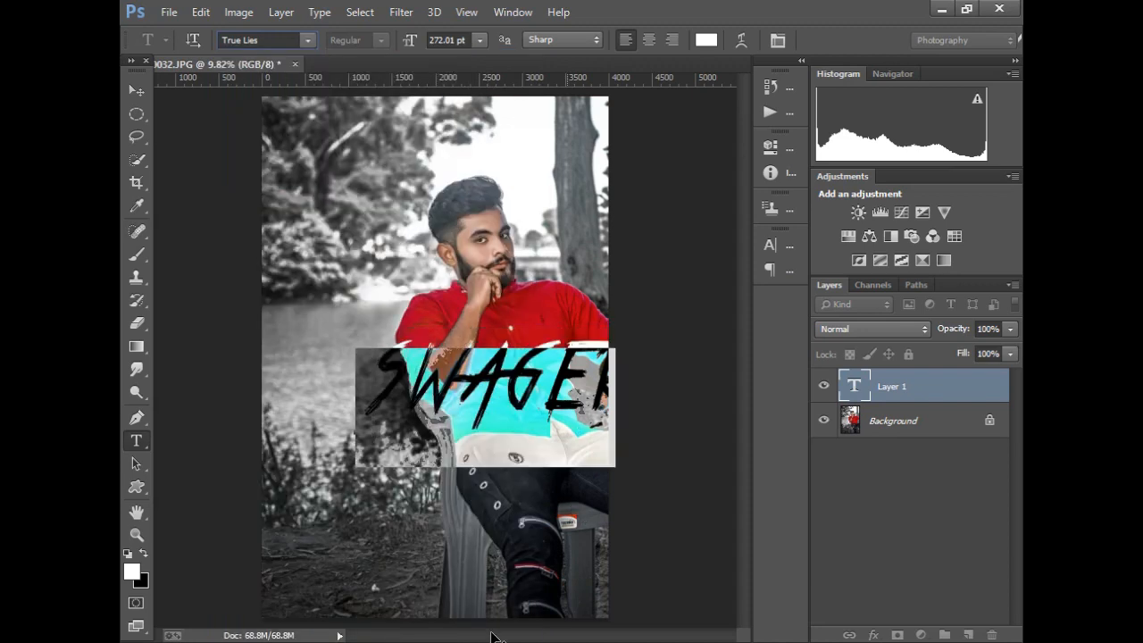
{"action": "left_click_drag", "start_coordinate": [571, 458], "coordinate": [658, 466]}
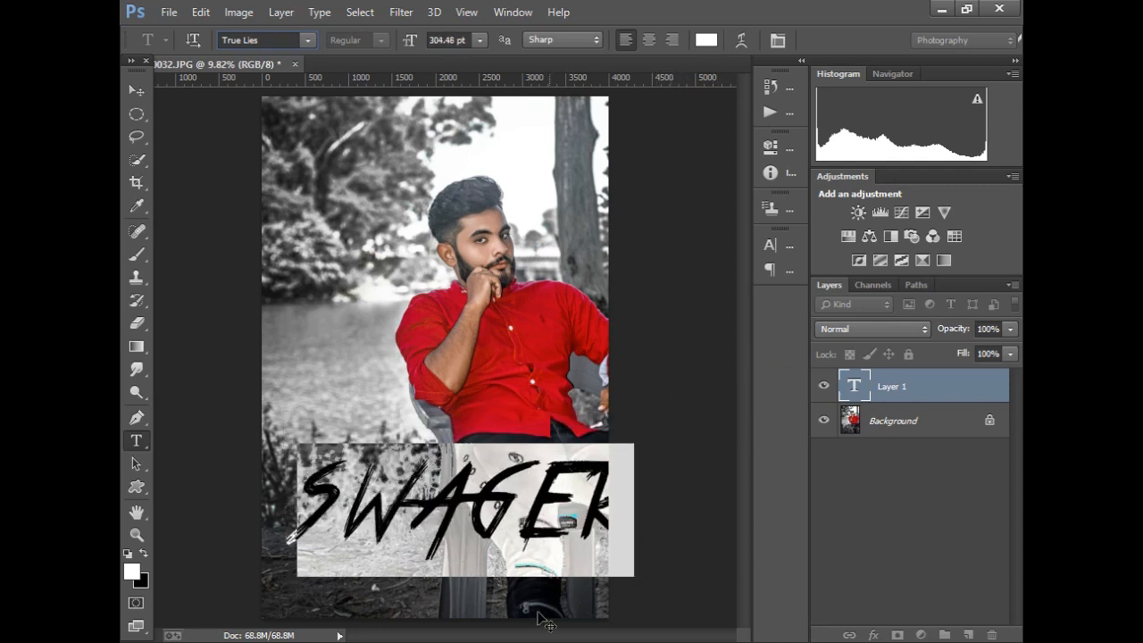
{"action": "left_click_drag", "start_coordinate": [537, 613], "coordinate": [532, 627]}
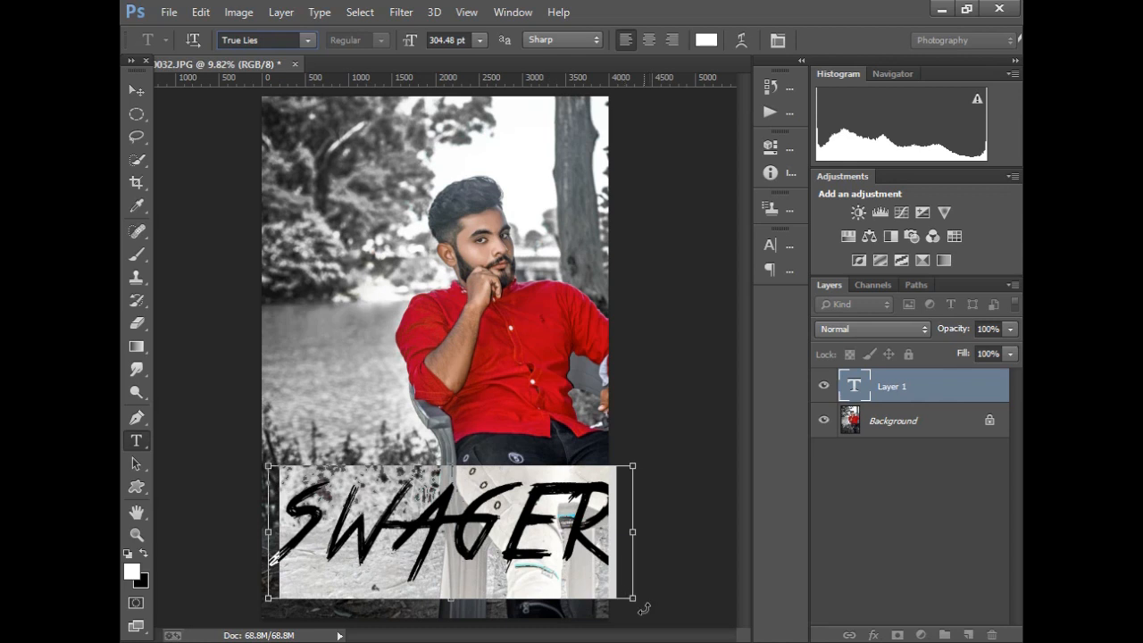
{"action": "left_click_drag", "start_coordinate": [630, 606], "coordinate": [584, 625]}
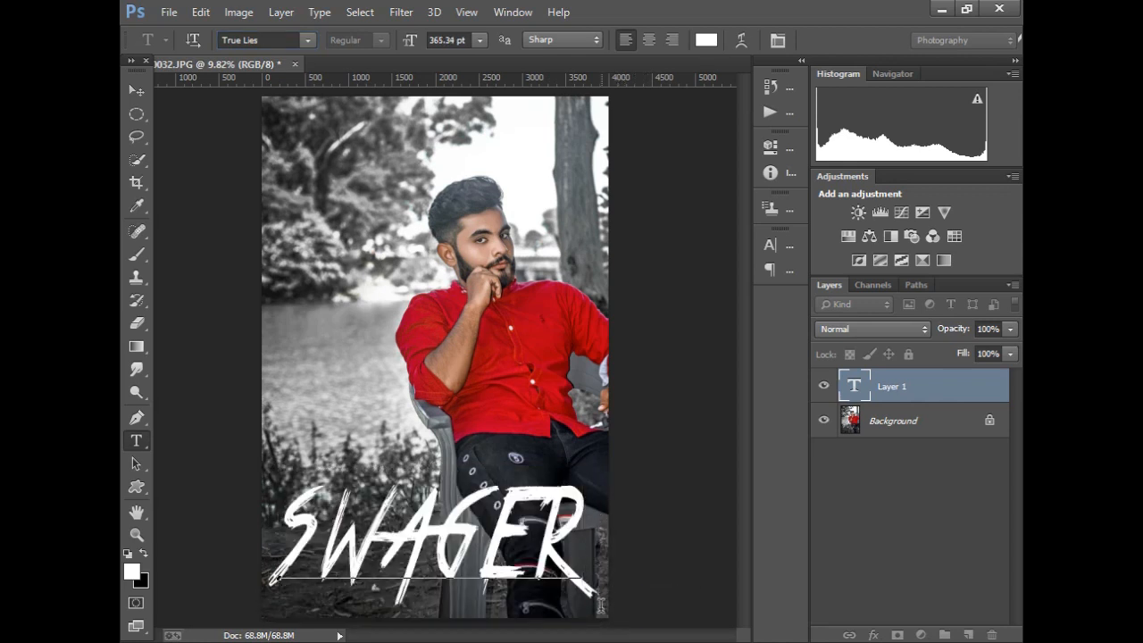
{"action": "left_click", "coordinate": [135, 90]}
{"action": "mouse_move", "coordinate": [536, 389]}
{"action": "left_mouse_down"}
{"action": "mouse_move", "coordinate": [533, 373]}
{"action": "mouse_move", "coordinate": [547, 372]}
{"action": "left_mouse_up"}
Add an empty layer above the text, load the lettering's outline as a selection, and make black the foreground colour.
{"action": "left_click", "coordinate": [970, 635]}
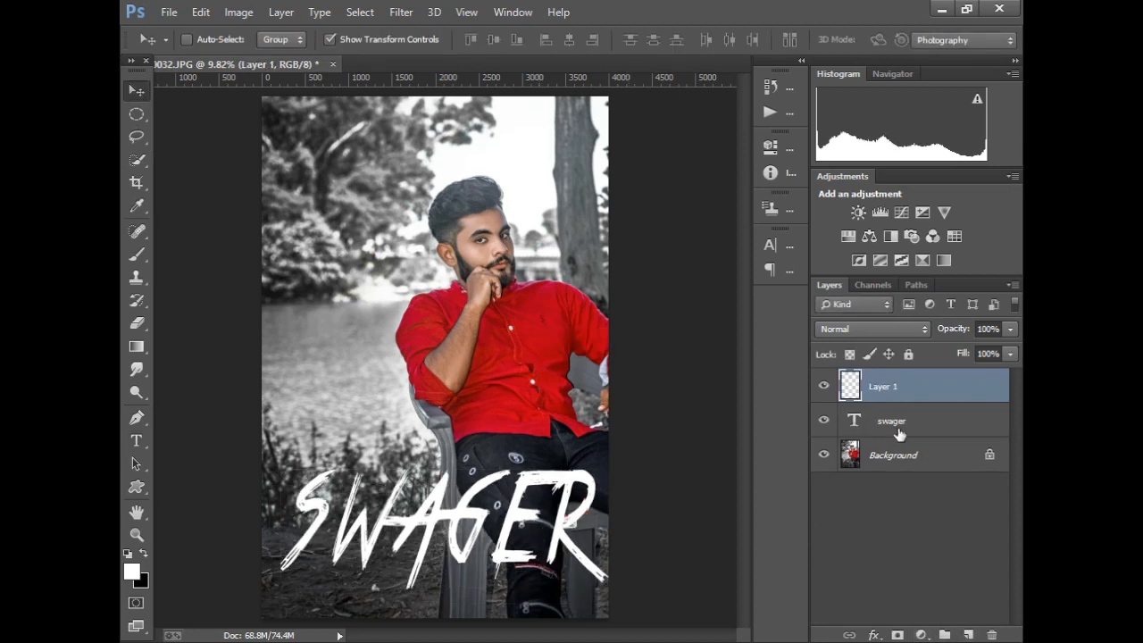
{"action": "left_click", "coordinate": [898, 429], "text": "shift"}
{"action": "left_click", "coordinate": [855, 425]}
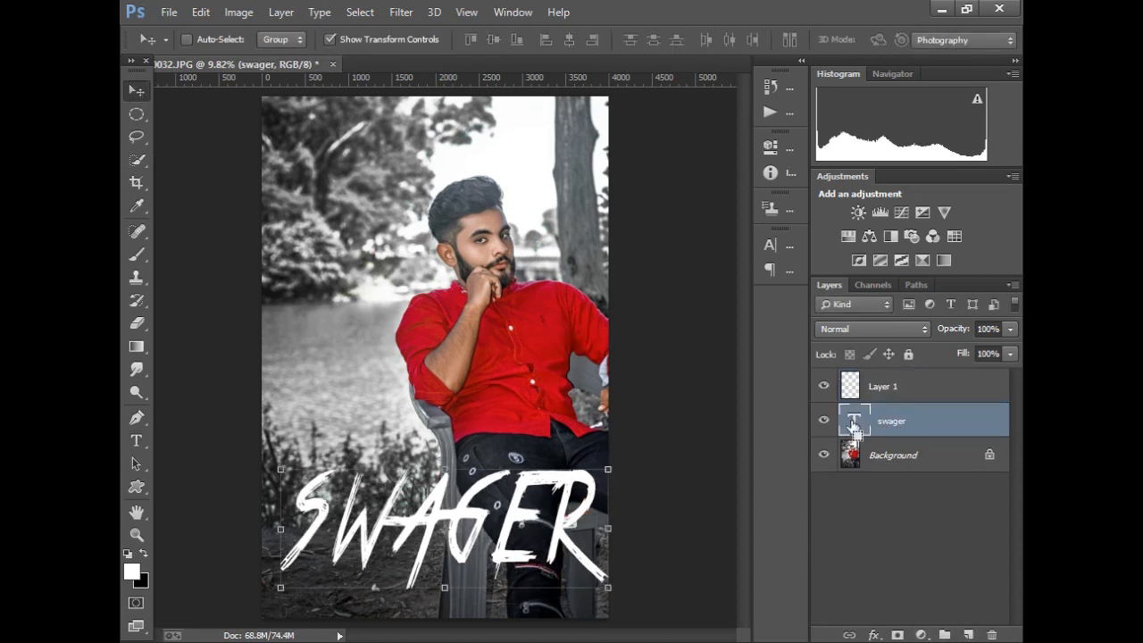
{"action": "key", "text": "alt+bracketright"}
{"action": "left_click", "coordinate": [921, 635]}
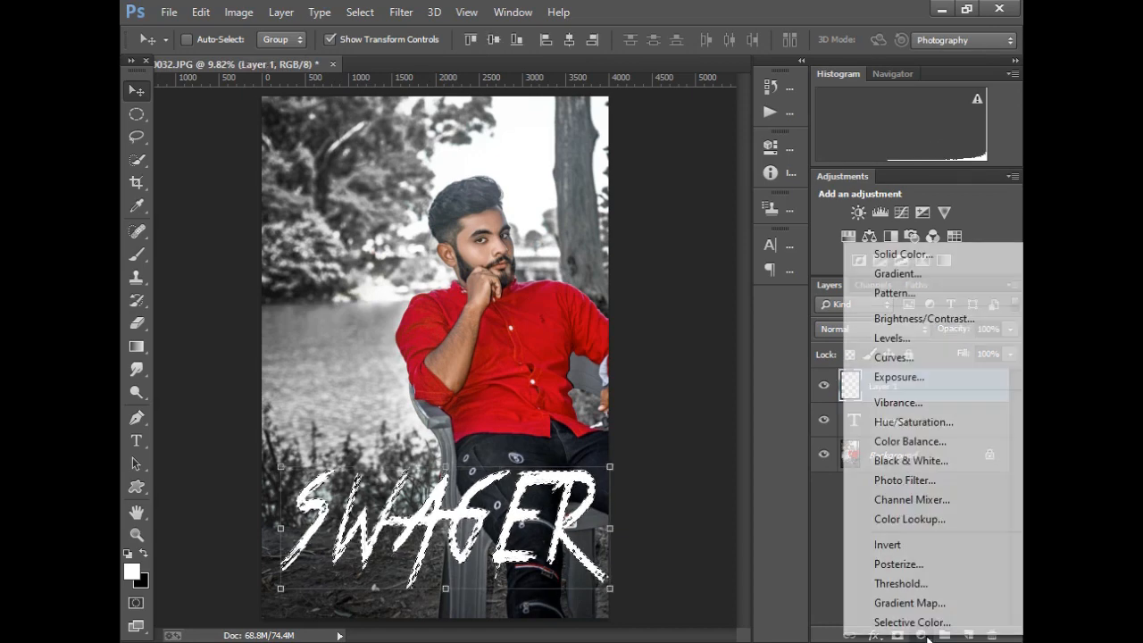
{"action": "left_click", "coordinate": [142, 552]}
Try to fill the selected lettering with a black Solid Color fill layer.
{"action": "left_click", "coordinate": [922, 635]}
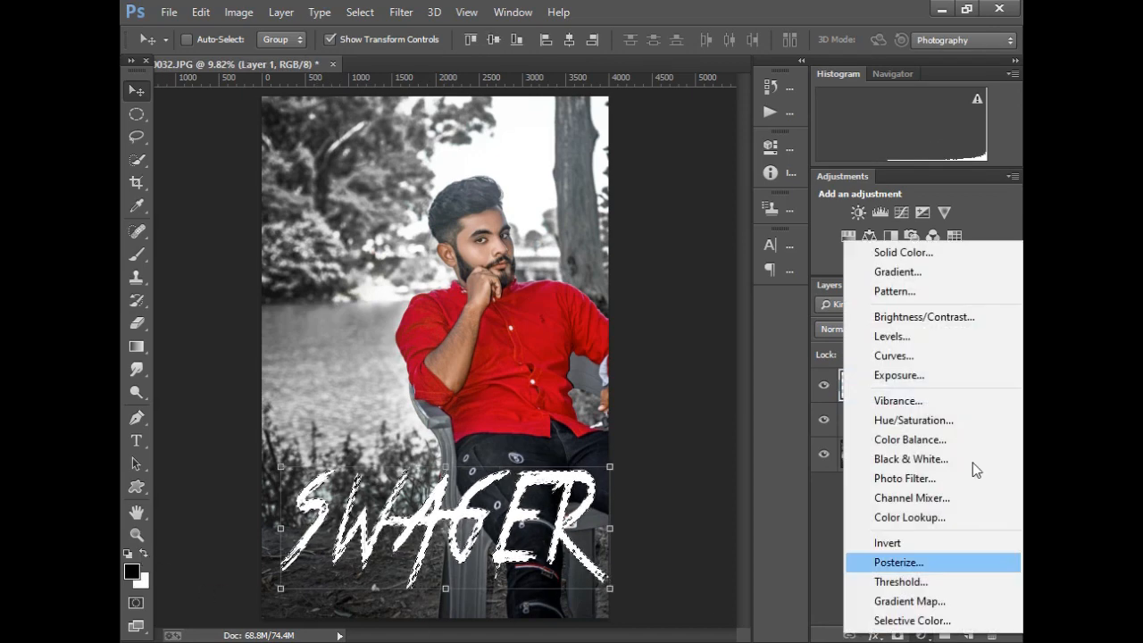
{"action": "left_click", "coordinate": [939, 250]}
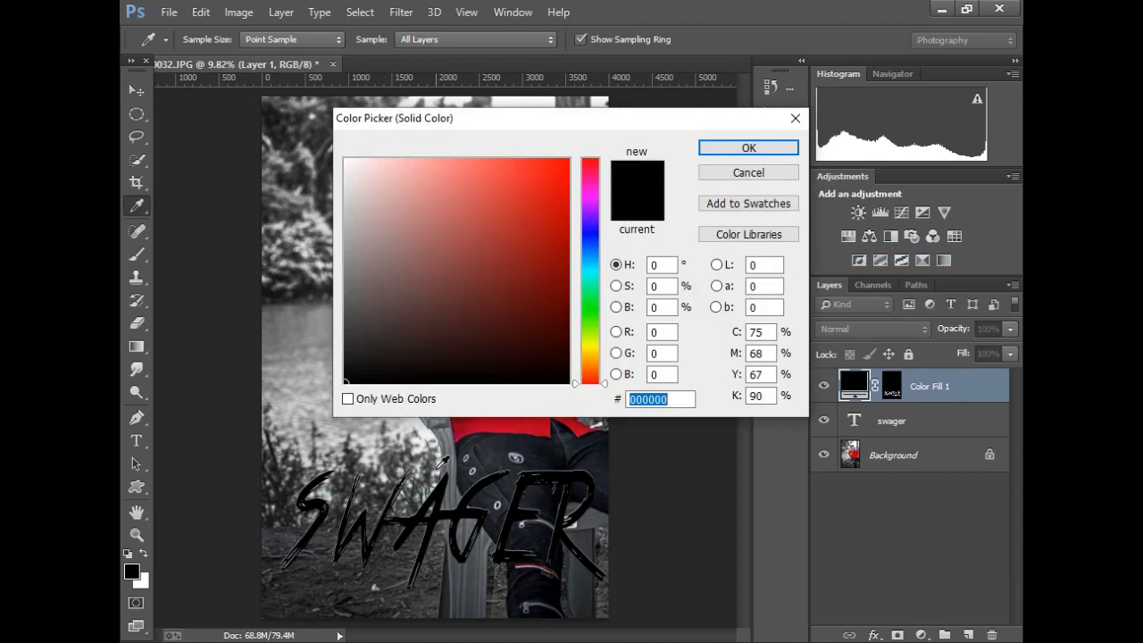
{"action": "left_click", "coordinate": [745, 149]}
{"action": "key", "text": "v"}
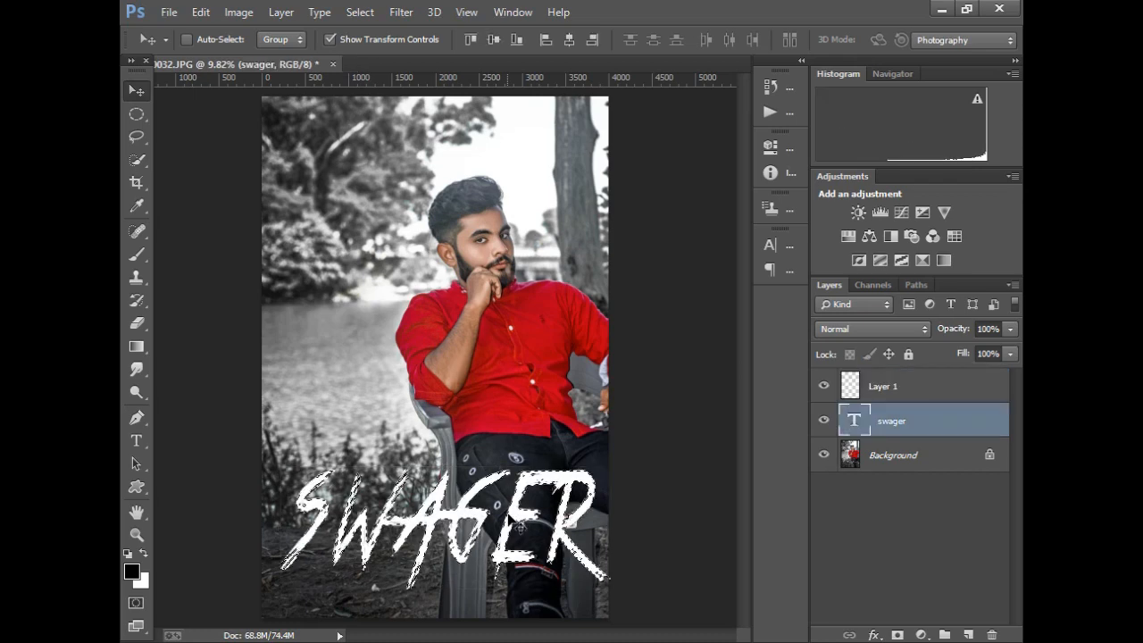
Shade the lettering with a linear black-to-transparent Gradient Fill at 90° and 100% scale, and merge the visible layers.
{"action": "left_click", "coordinate": [921, 635]}
{"action": "left_click", "coordinate": [897, 277]}
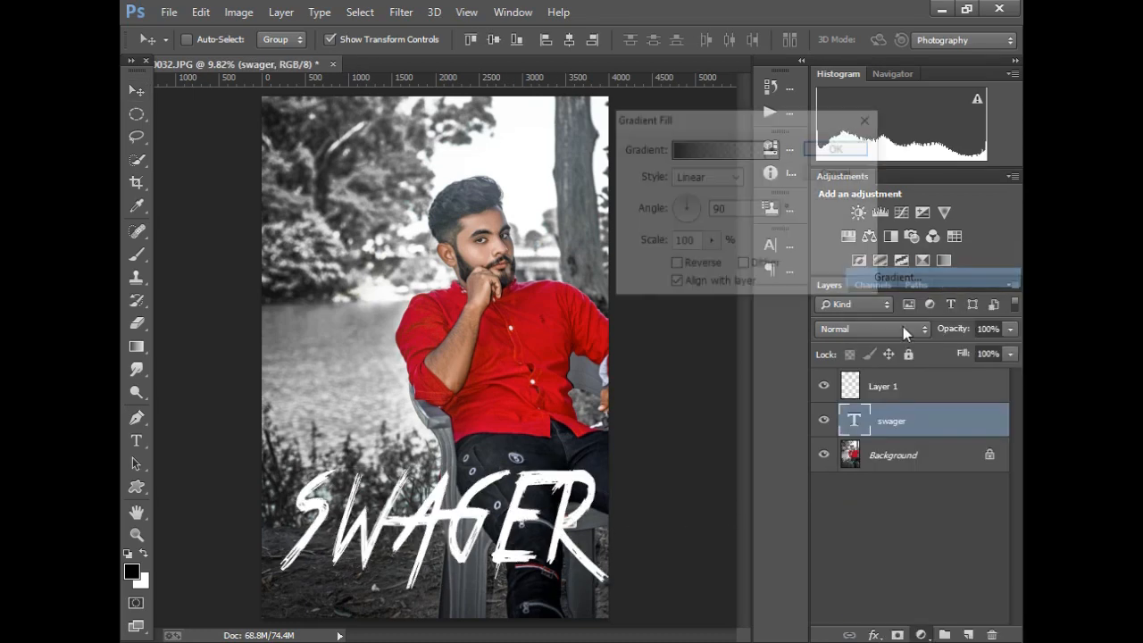
{"action": "mouse_move", "coordinate": [527, 491]}
{"action": "left_mouse_down"}
{"action": "mouse_move", "coordinate": [534, 500]}
{"action": "mouse_move", "coordinate": [541, 480]}
{"action": "left_mouse_up"}
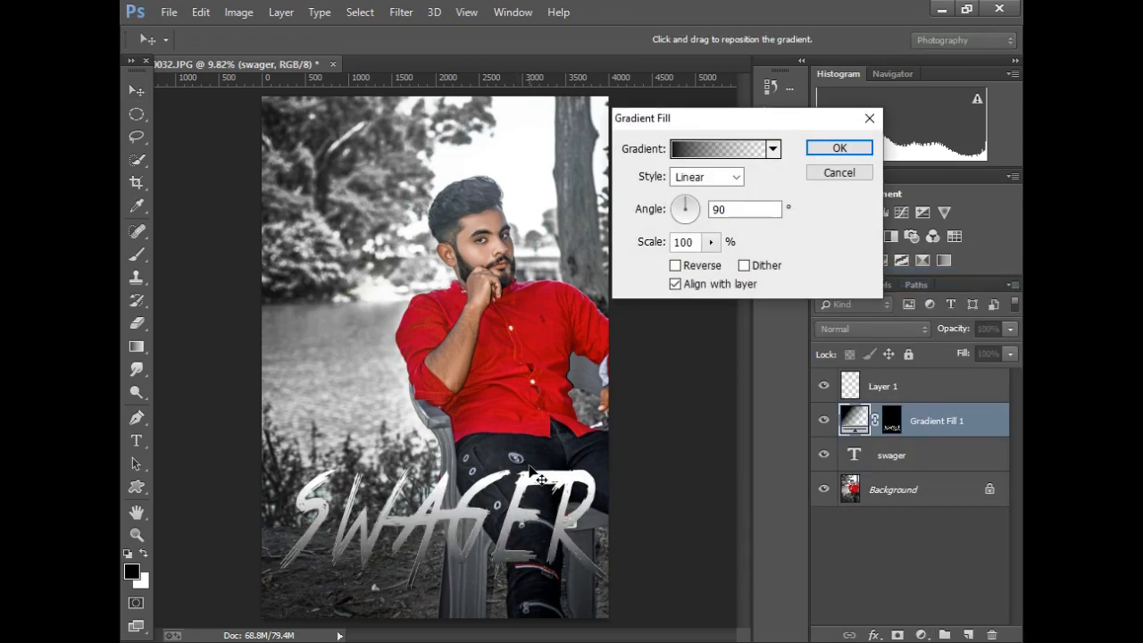
{"action": "left_click", "coordinate": [855, 148]}
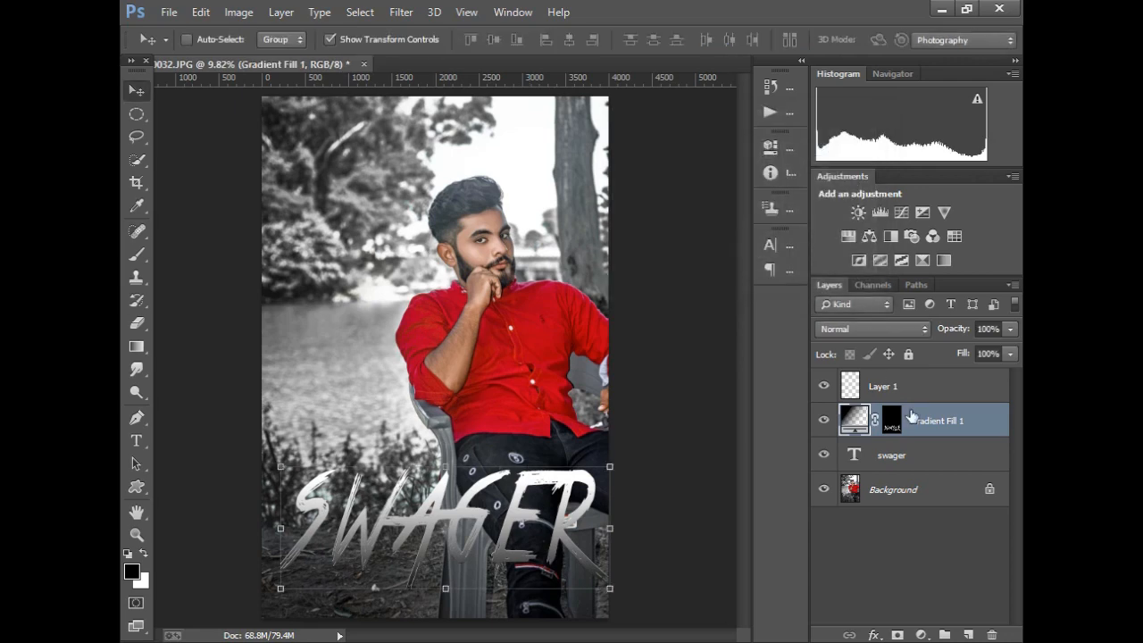
{"action": "left_click", "coordinate": [1012, 285]}
{"action": "left_click", "coordinate": [857, 545]}
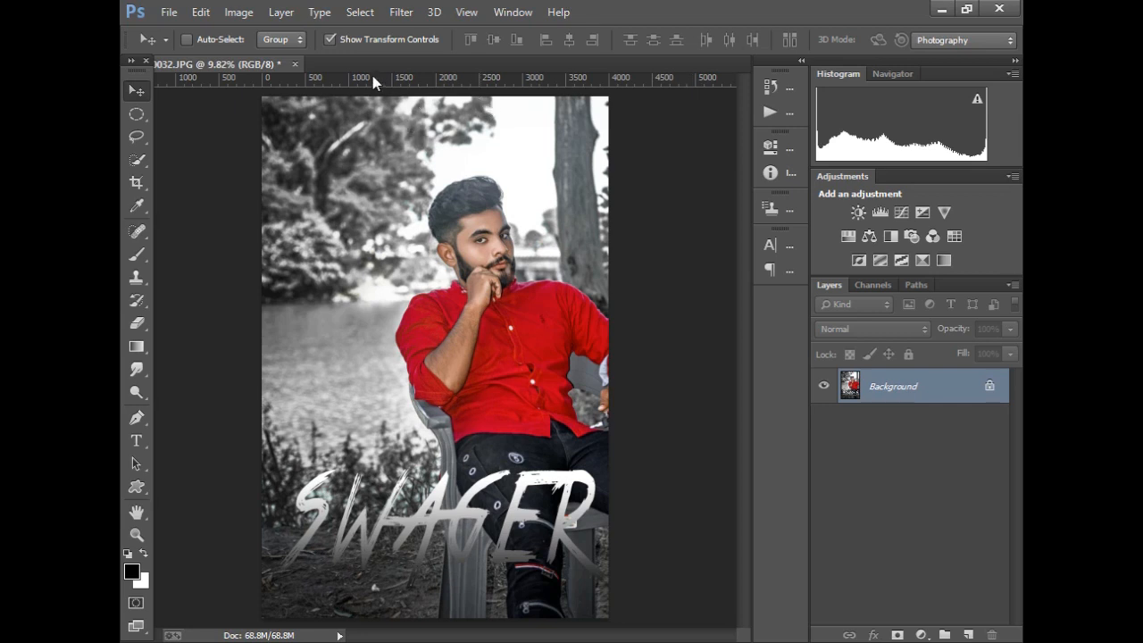
{"action": "left_click", "coordinate": [869, 641]}
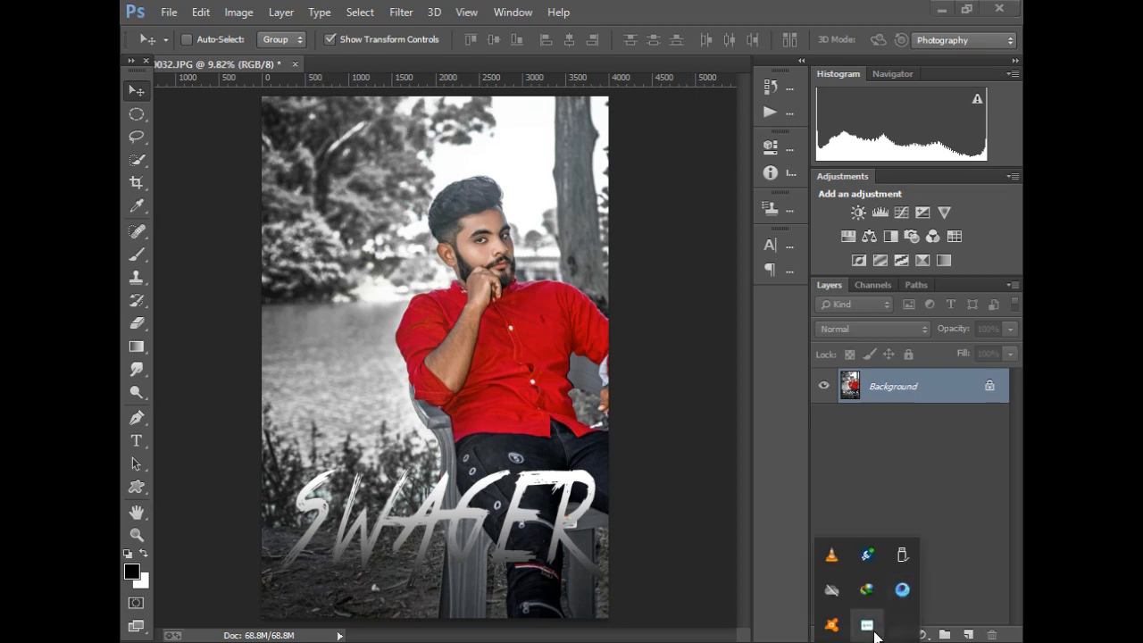